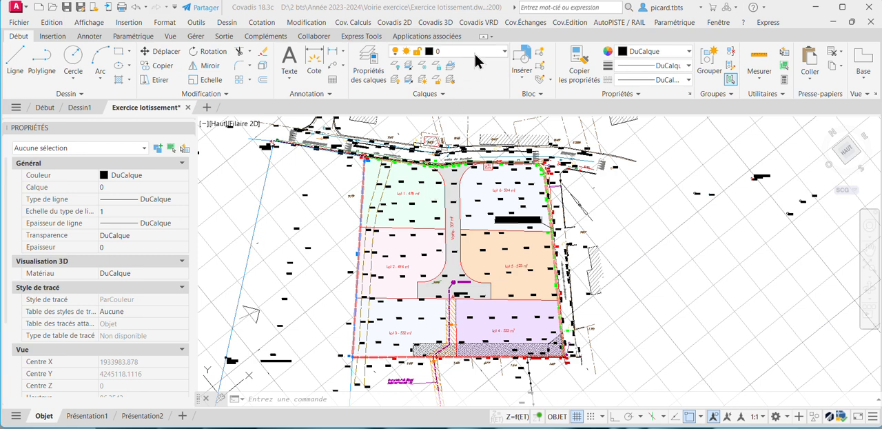
Thaw the layer TN 2_MNT to display the natural terrain model over the subdivision plan.
{"action": "left_click", "coordinate": [505, 52]}
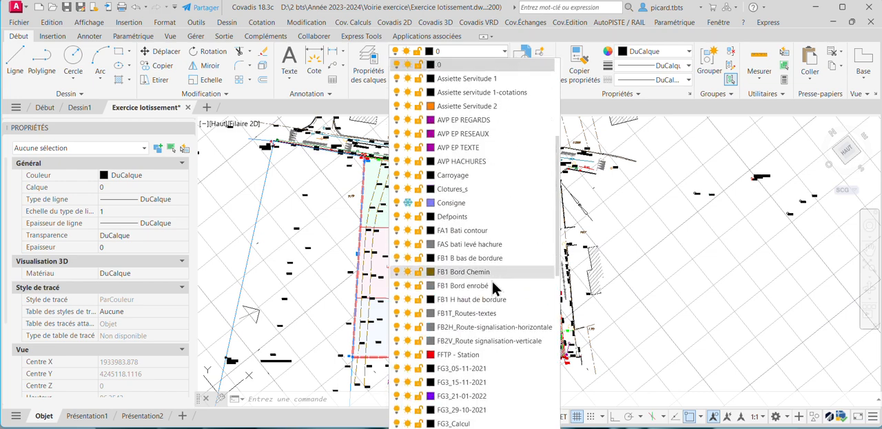
{"action": "scroll", "coordinate": [502, 374], "scroll_direction": "down", "scroll_amount": 12}
{"action": "scroll", "coordinate": [433, 383], "scroll_direction": "down", "scroll_amount": 2}
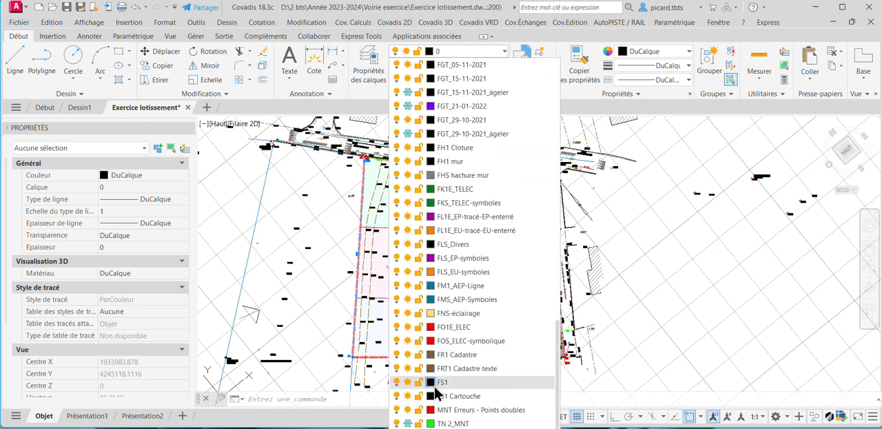
{"action": "left_click", "coordinate": [405, 423]}
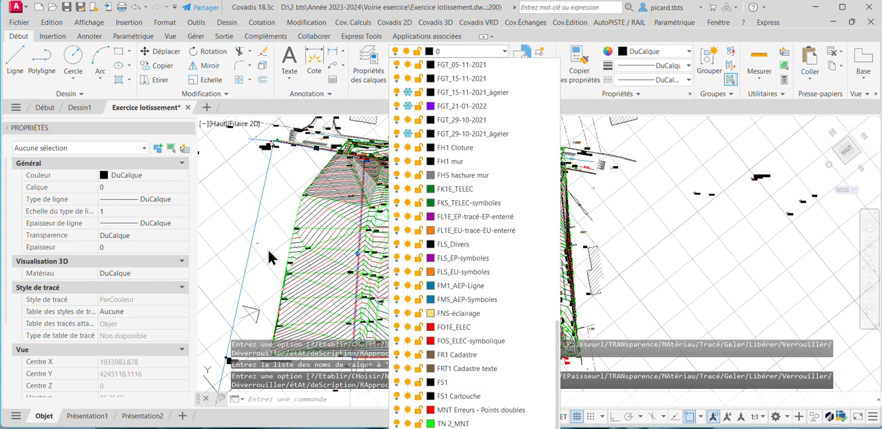
{"action": "left_click", "coordinate": [377, 381]}
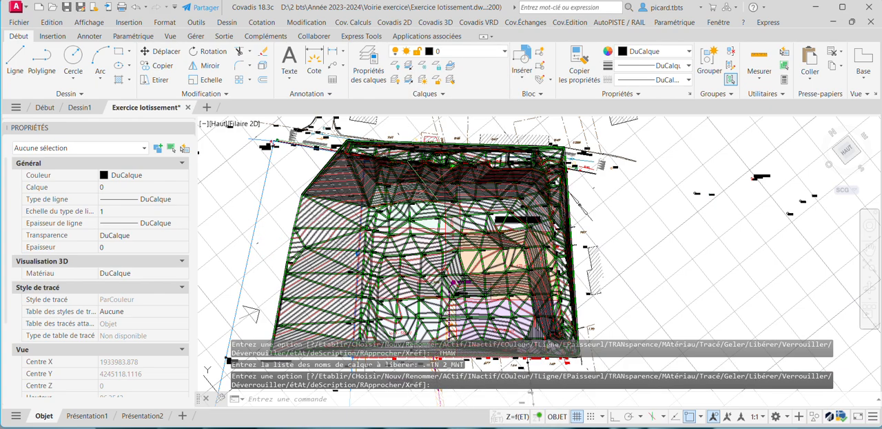
{"action": "middle_click_drag", "start_coordinate": [424, 189], "coordinate": [444, 172]}
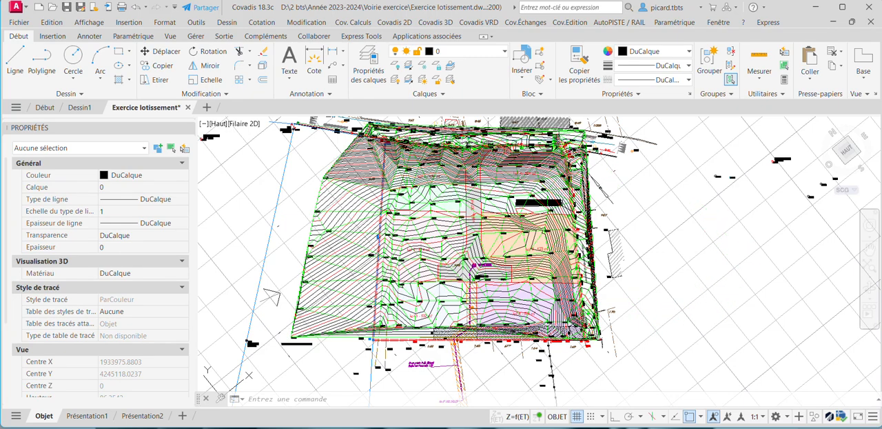
Display the Covadis VRD multi-platform project toolbar and place it just above the drawing area.
{"action": "left_click", "coordinate": [484, 22]}
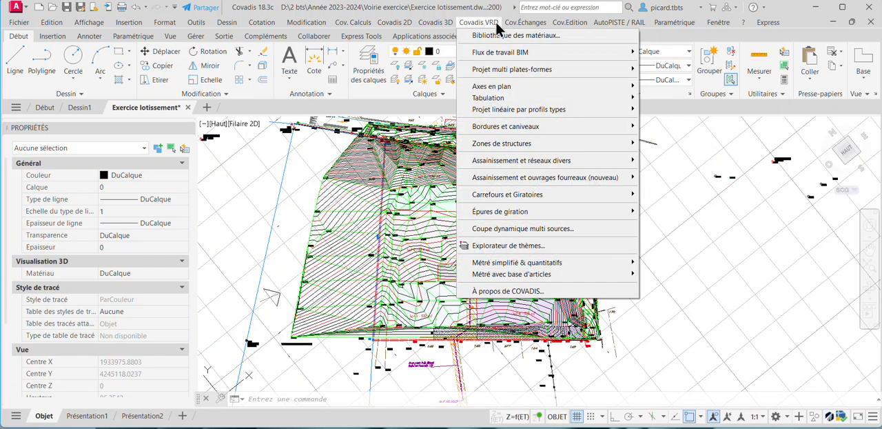
{"action": "mouse_move", "coordinate": [506, 71]}
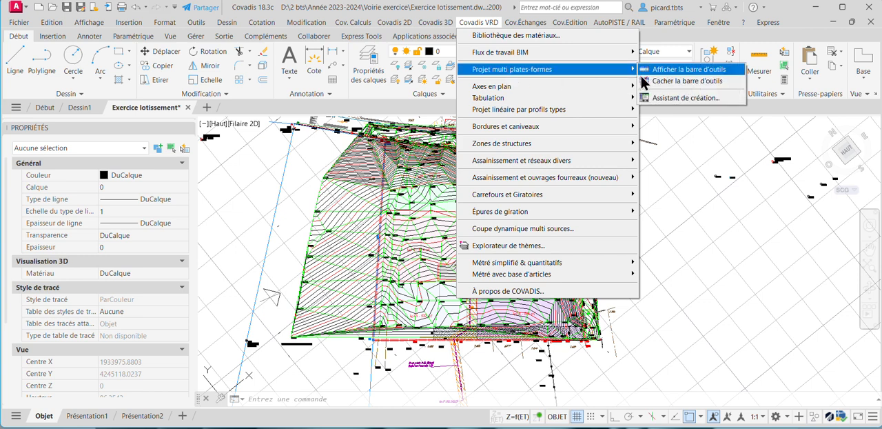
{"action": "left_click", "coordinate": [674, 70]}
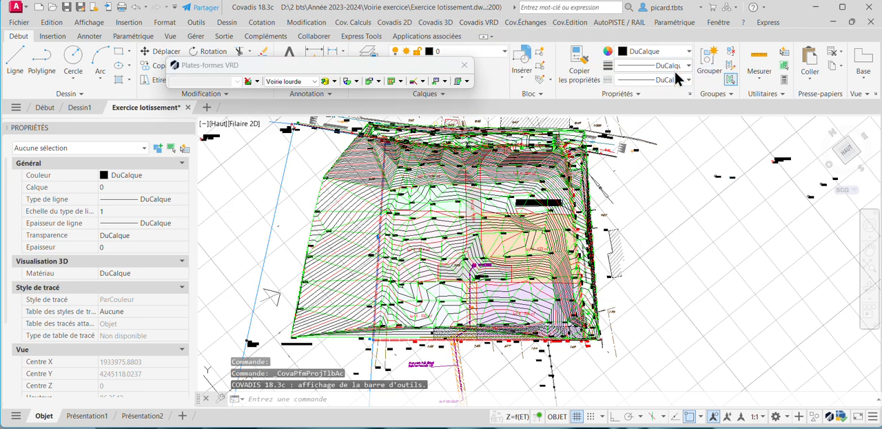
{"action": "mouse_move", "coordinate": [233, 72]}
{"action": "left_mouse_down"}
{"action": "mouse_move", "coordinate": [248, 142]}
{"action": "mouse_move", "coordinate": [229, 109]}
{"action": "left_mouse_up"}
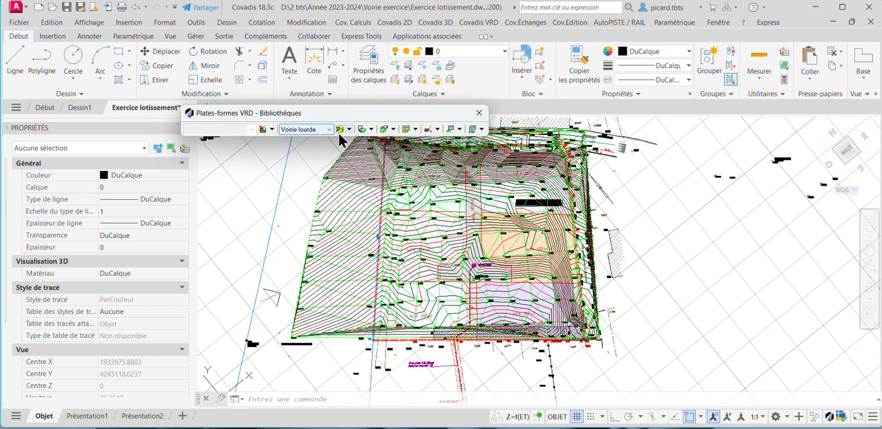
Start the platform project creation assistant and name the new project "Projet Lotissement".
{"action": "left_click", "coordinate": [272, 129]}
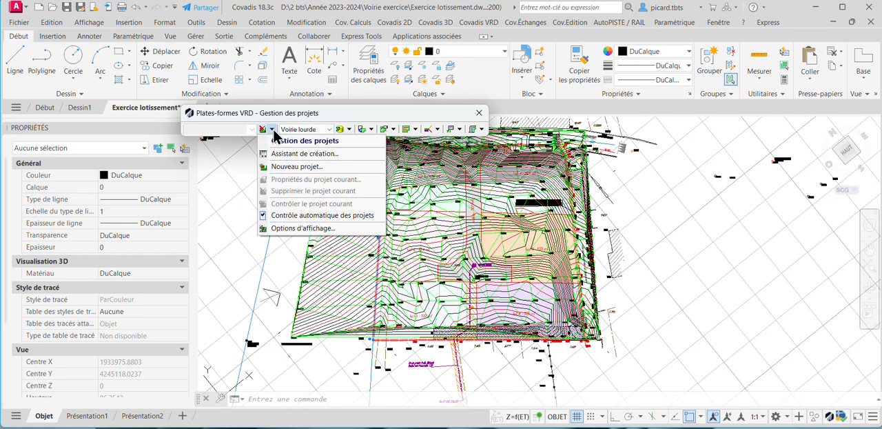
{"action": "left_click", "coordinate": [350, 153]}
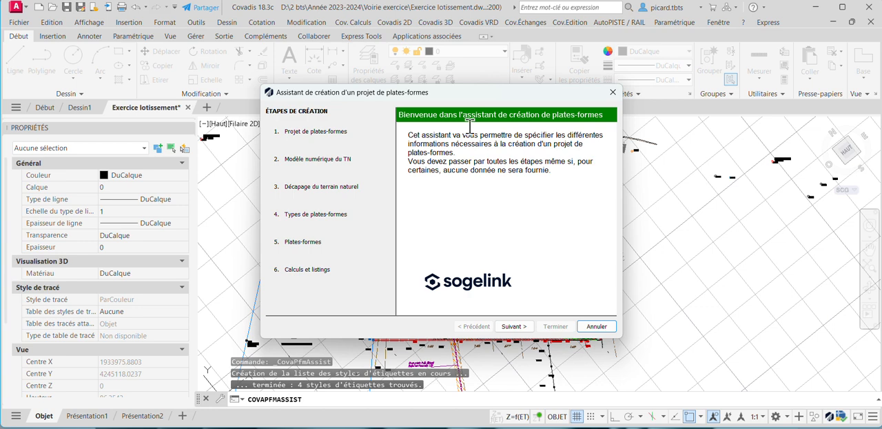
{"action": "left_click_drag", "start_coordinate": [466, 92], "coordinate": [385, 74]}
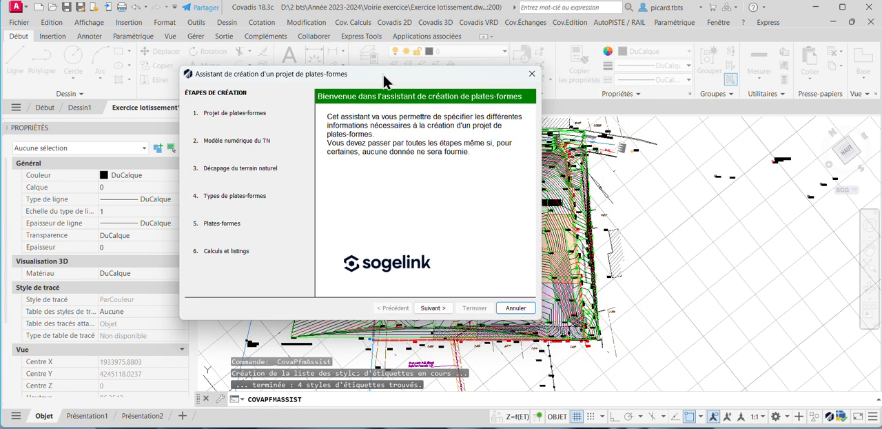
{"action": "left_click", "coordinate": [434, 308]}
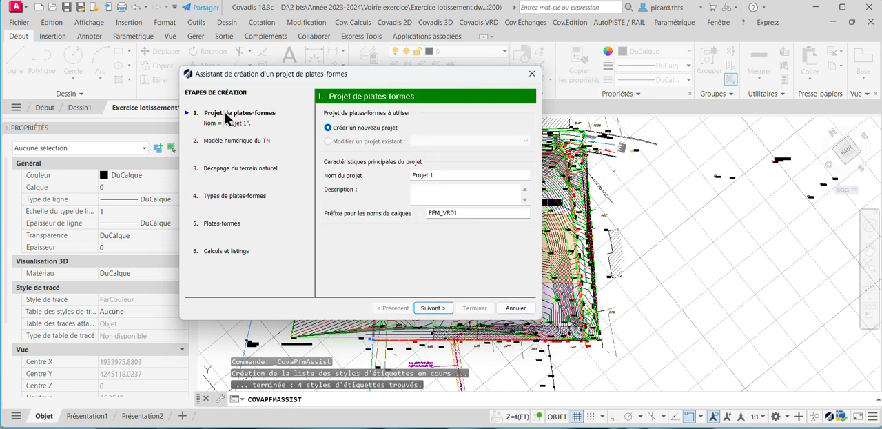
{"action": "left_click", "coordinate": [446, 175]}
{"action": "type", "text": "Lotissement"}
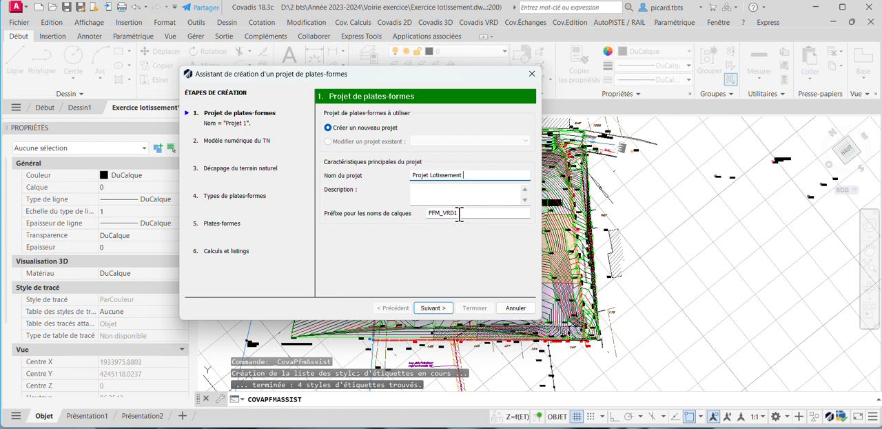
{"action": "left_click", "coordinate": [433, 307]}
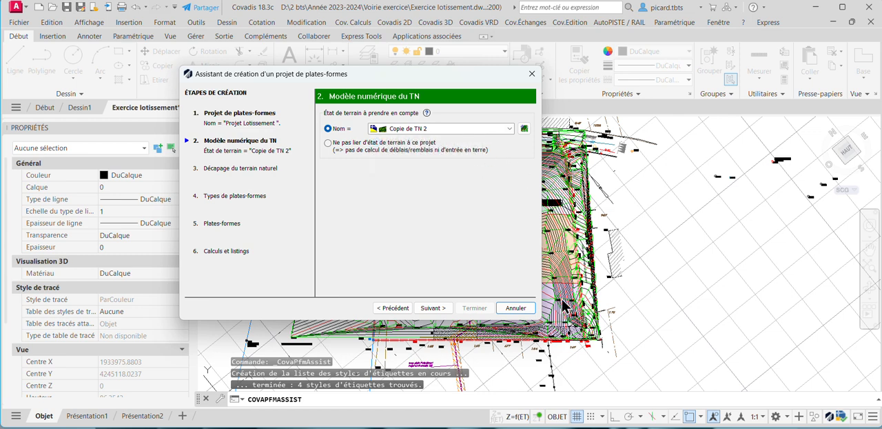
{"action": "mouse_move", "coordinate": [418, 136]}
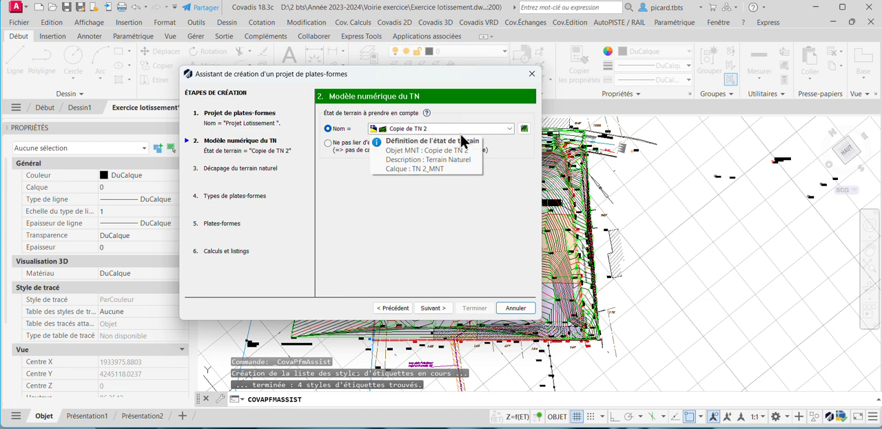
{"action": "left_click", "coordinate": [524, 129]}
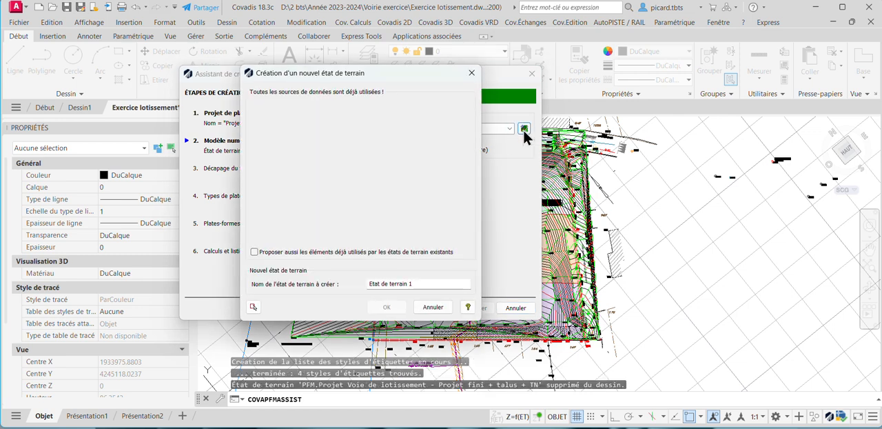
{"action": "left_click", "coordinate": [255, 252]}
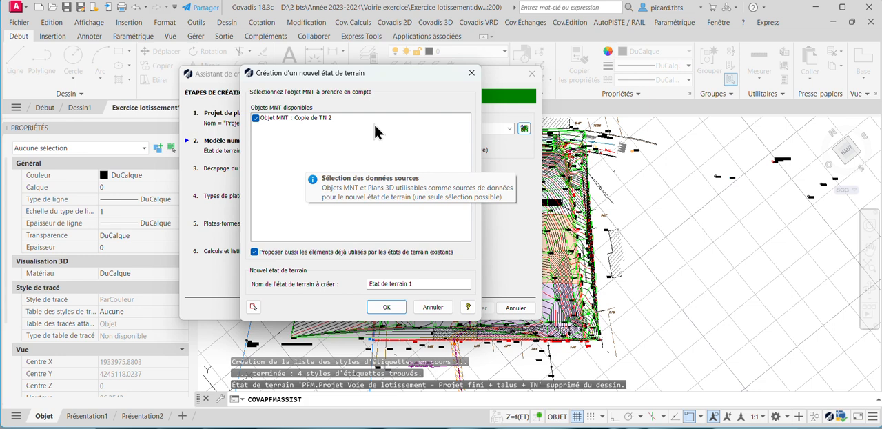
{"action": "left_click", "coordinate": [471, 72]}
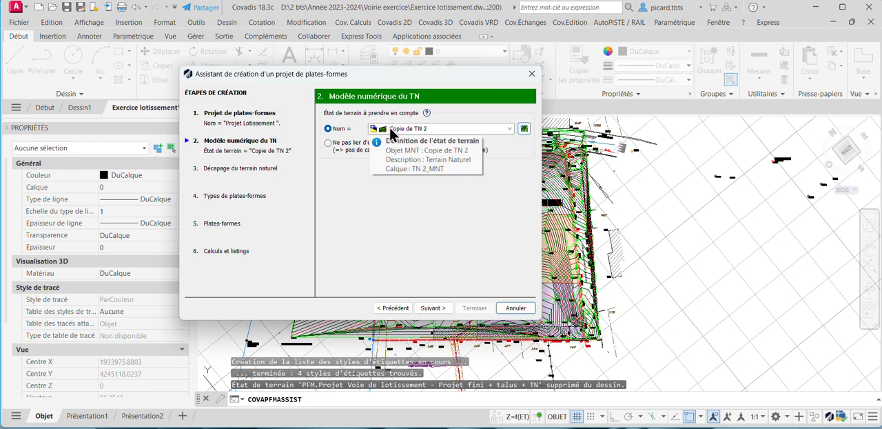
Accept the terrain state Copie de TN 2 with the default stripping settings, and choose Voirie légère as the platform type.
{"action": "left_click", "coordinate": [430, 307]}
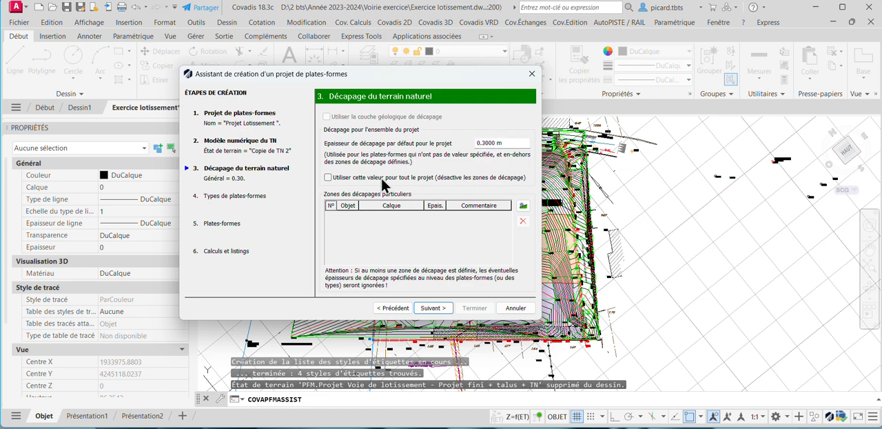
{"action": "left_click", "coordinate": [432, 307]}
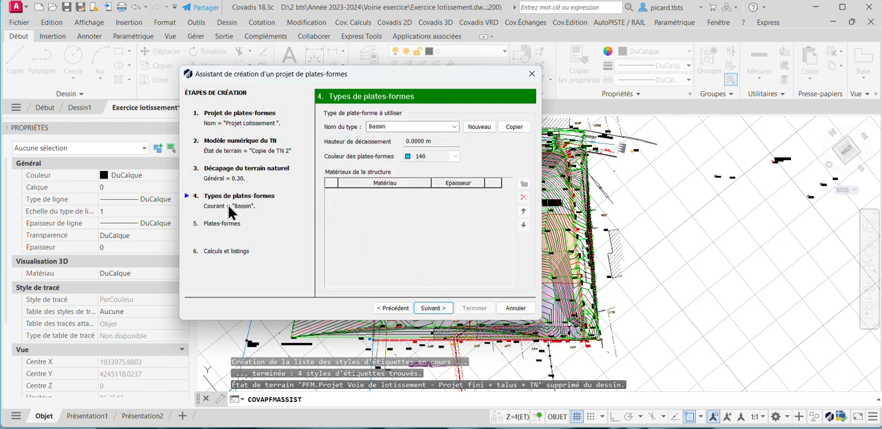
{"action": "left_click", "coordinate": [454, 127]}
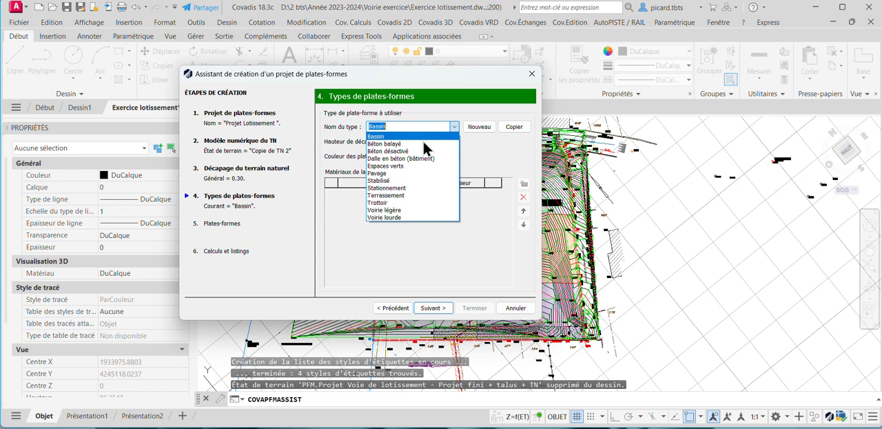
{"action": "left_click", "coordinate": [400, 209]}
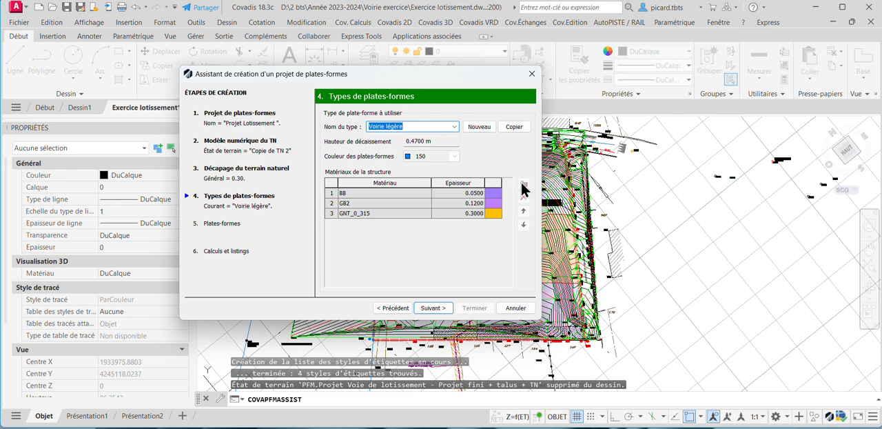
{"action": "left_click", "coordinate": [433, 307]}
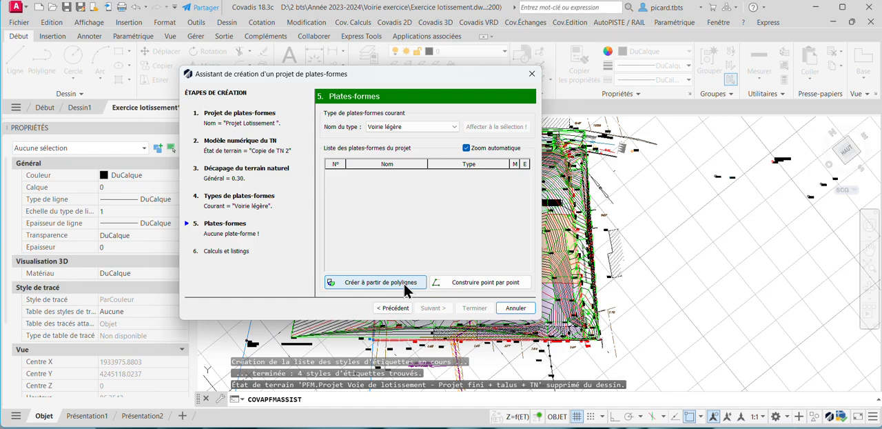
Create a platform from the outline polyline of the 307 m² road, projecting each vertex onto the terrain state.
{"action": "left_click", "coordinate": [380, 282]}
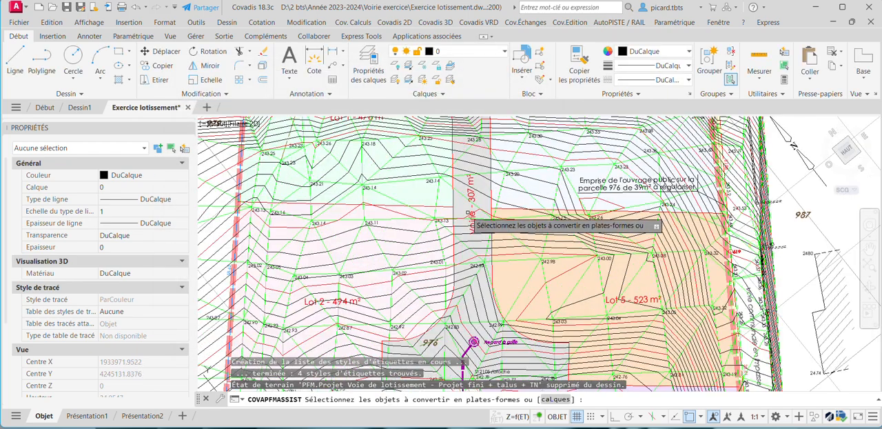
{"action": "left_click", "coordinate": [455, 194]}
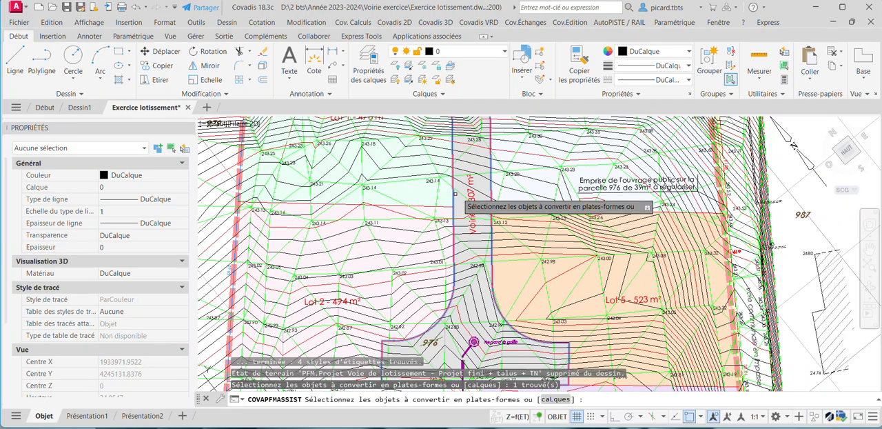
{"action": "middle_click_drag", "start_coordinate": [455, 194], "coordinate": [469, 260]}
{"action": "scroll", "coordinate": [471, 255], "scroll_direction": "down", "scroll_amount": 4}
{"action": "scroll", "coordinate": [485, 225], "scroll_direction": "up", "scroll_amount": 6}
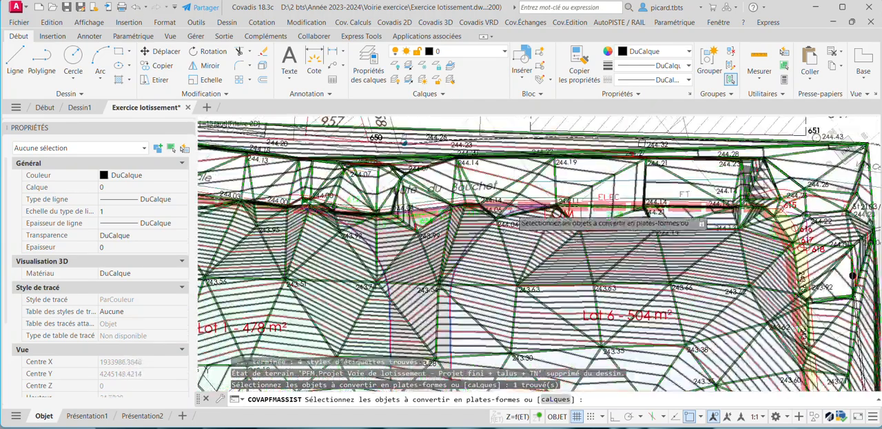
{"action": "key", "text": "Return"}
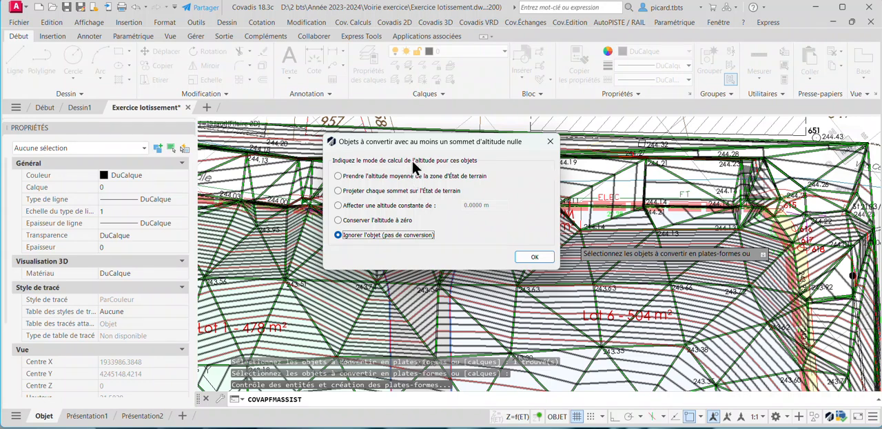
{"action": "left_click_drag", "start_coordinate": [420, 135], "coordinate": [435, 113]}
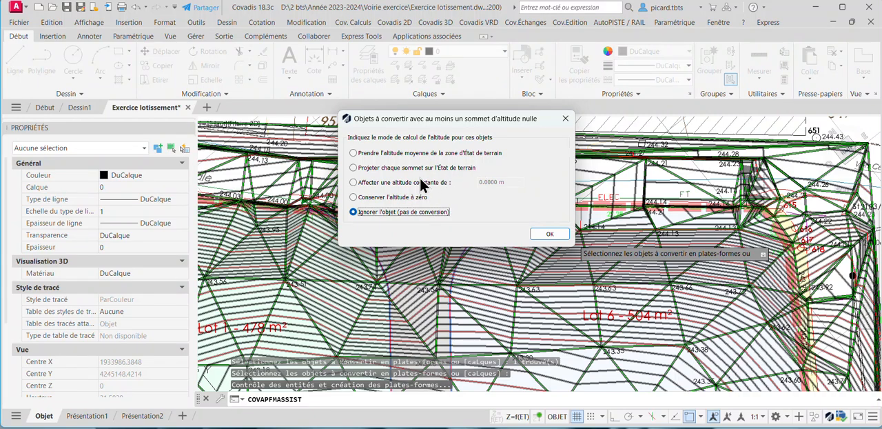
{"action": "left_click", "coordinate": [353, 168]}
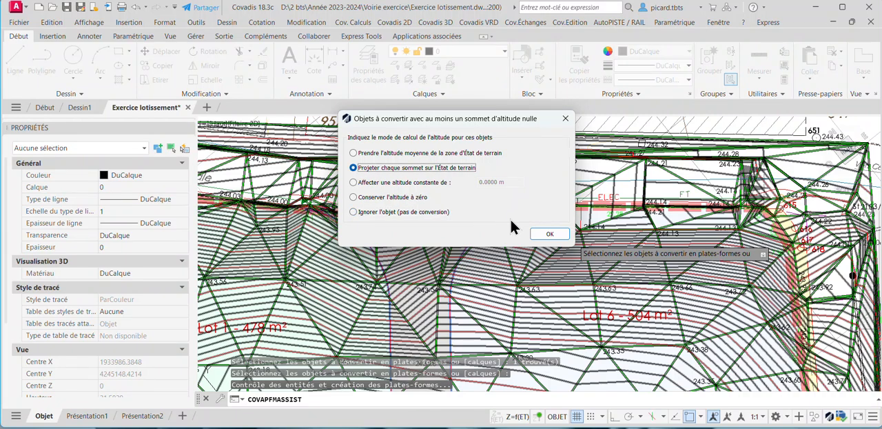
{"action": "left_click", "coordinate": [549, 234]}
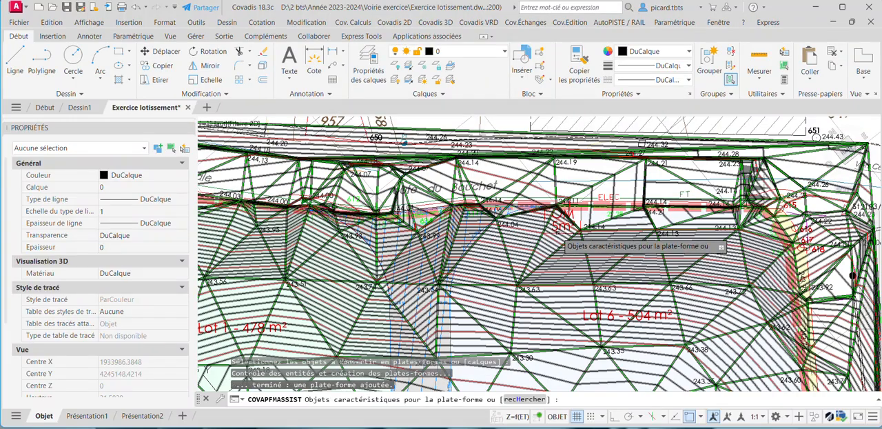
Check the new road platform along its length and finish it without adding any characteristic objects.
{"action": "scroll", "coordinate": [474, 234], "scroll_direction": "up", "scroll_amount": 4}
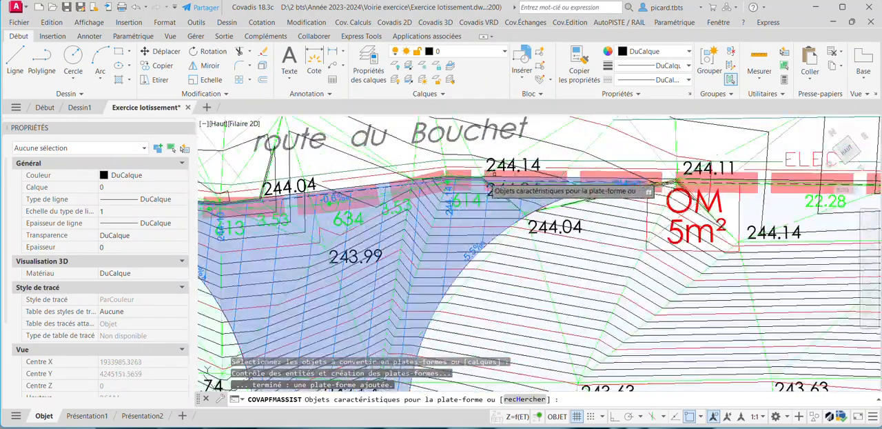
{"action": "middle_click_drag", "start_coordinate": [425, 267], "coordinate": [454, 148]}
{"action": "scroll", "coordinate": [407, 265], "scroll_direction": "down", "scroll_amount": 6}
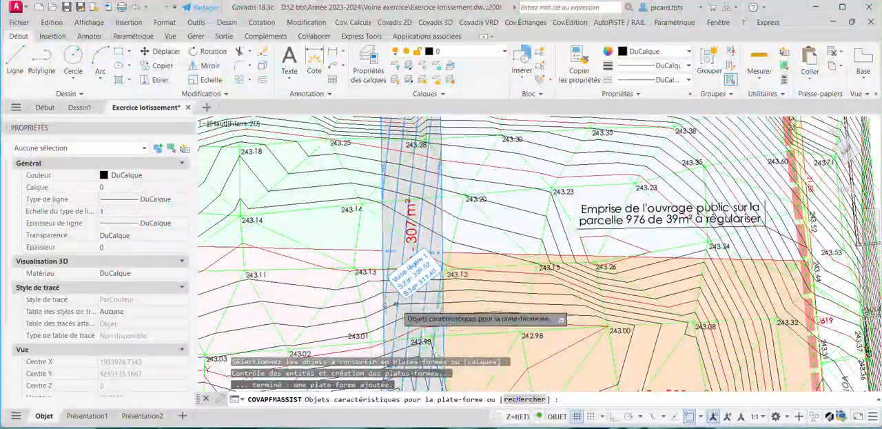
{"action": "middle_click_drag", "start_coordinate": [425, 281], "coordinate": [431, 230]}
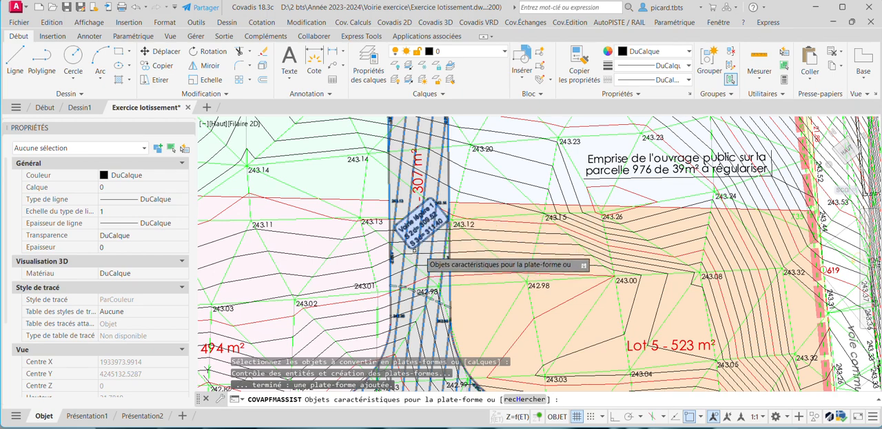
{"action": "key", "text": "Return"}
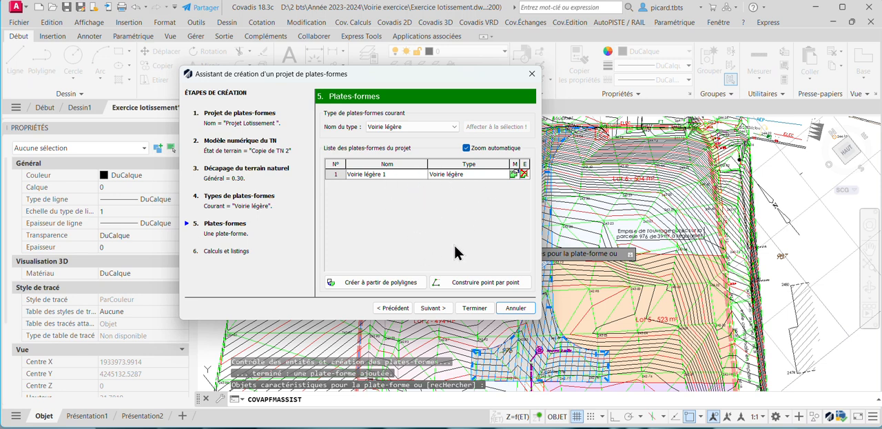
Start constructing a second platform point by point, taking its altitudes from the current terrain state Copie de TN 2.
{"action": "left_click", "coordinate": [480, 283]}
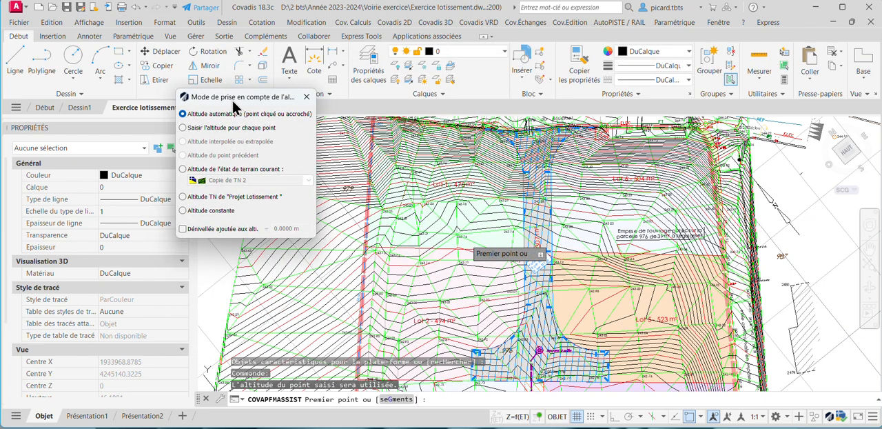
{"action": "left_click_drag", "start_coordinate": [220, 98], "coordinate": [271, 121]}
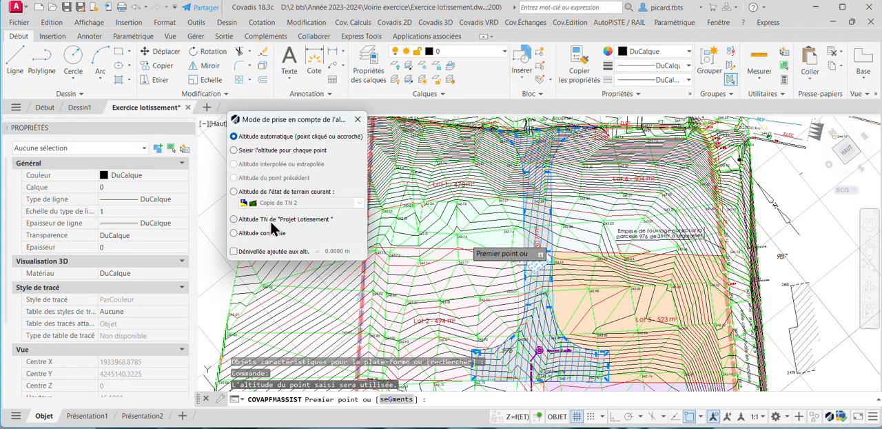
{"action": "left_click", "coordinate": [238, 193]}
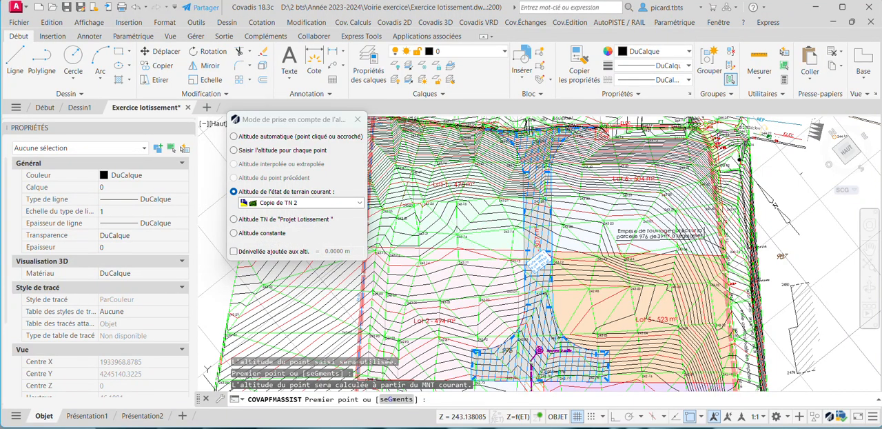
Trace the platform outline through the four corners of the 5 m² OM area beside the road entrance.
{"action": "scroll", "coordinate": [591, 140], "scroll_direction": "up", "scroll_amount": 6}
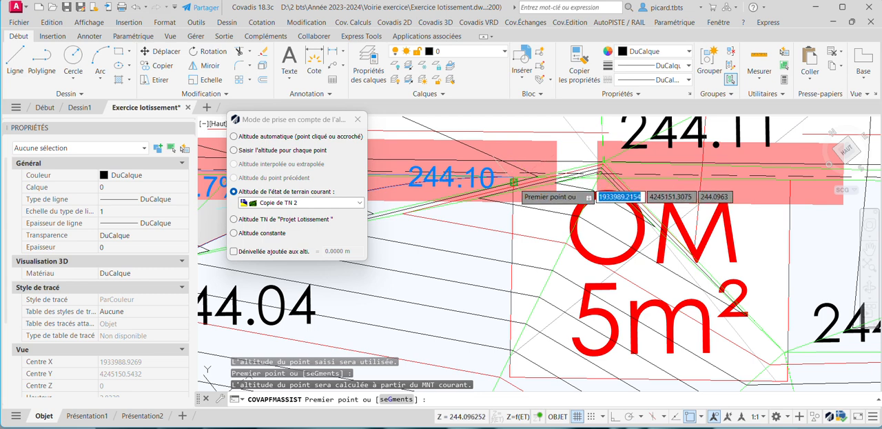
{"action": "left_click", "coordinate": [513, 183]}
{"action": "middle_click_drag", "start_coordinate": [519, 287], "coordinate": [514, 213]}
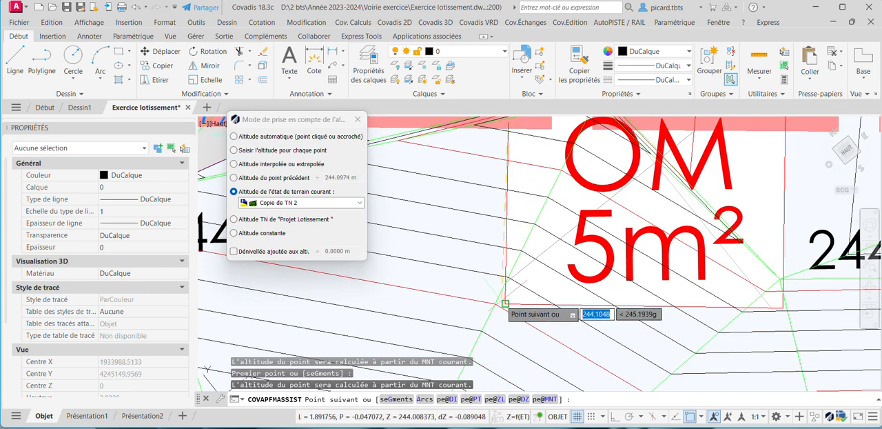
{"action": "left_click", "coordinate": [506, 303]}
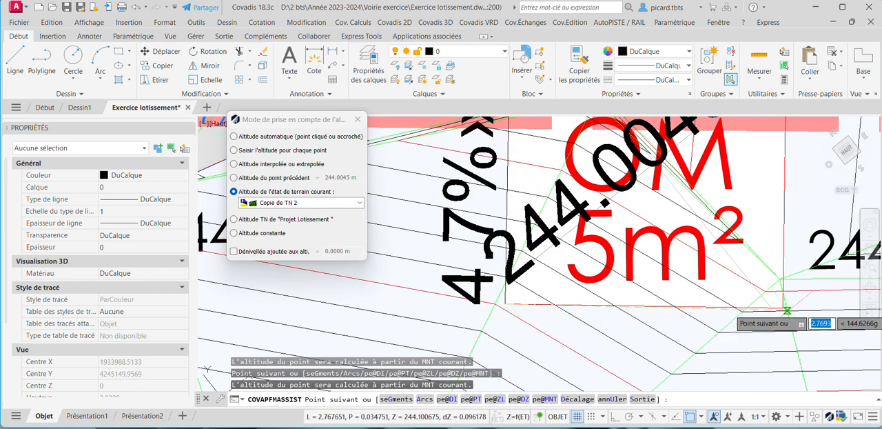
{"action": "scroll", "coordinate": [786, 308], "scroll_direction": "up", "scroll_amount": 4}
{"action": "left_click", "coordinate": [779, 305]}
{"action": "scroll", "coordinate": [779, 305], "scroll_direction": "down", "scroll_amount": 3}
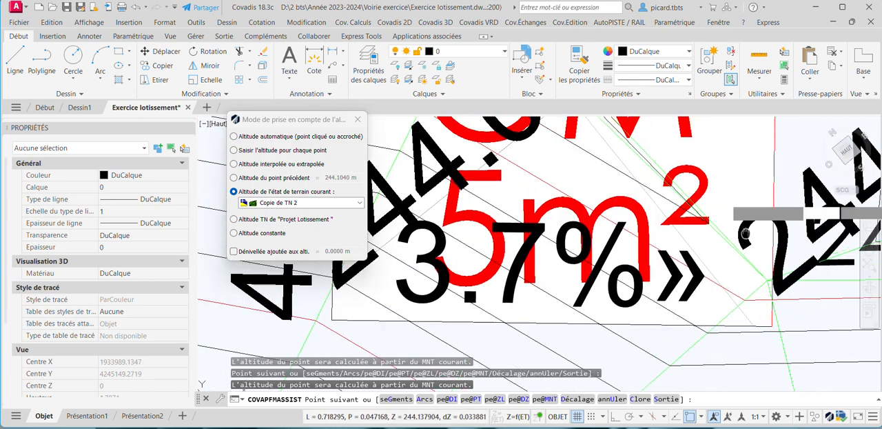
{"action": "middle_click_drag", "start_coordinate": [773, 181], "coordinate": [770, 301]}
{"action": "middle_click_drag", "start_coordinate": [770, 195], "coordinate": [766, 250]}
{"action": "scroll", "coordinate": [767, 195], "scroll_direction": "up", "scroll_amount": 1}
{"action": "scroll", "coordinate": [758, 167], "scroll_direction": "up", "scroll_amount": 2}
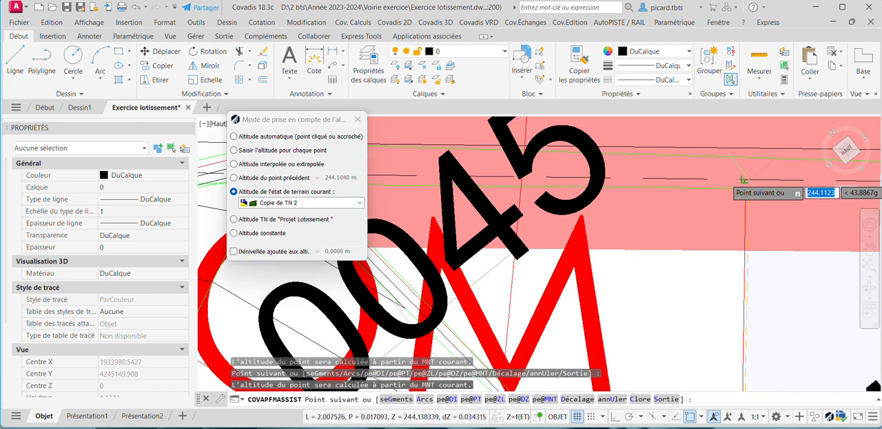
{"action": "left_click", "coordinate": [755, 179]}
{"action": "scroll", "coordinate": [754, 250], "scroll_direction": "up", "scroll_amount": 1}
{"action": "scroll", "coordinate": [744, 227], "scroll_direction": "down", "scroll_amount": 2}
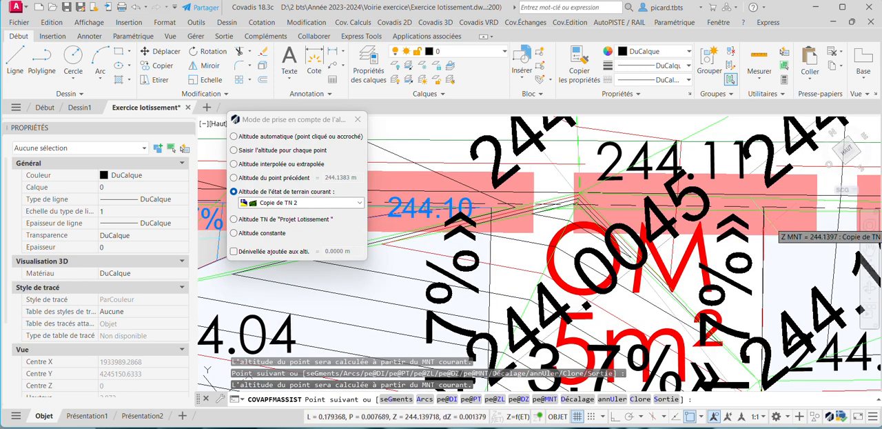
Close the OM area's platform outline and finish it without adding any characteristic objects.
{"action": "type", "text": "c"}
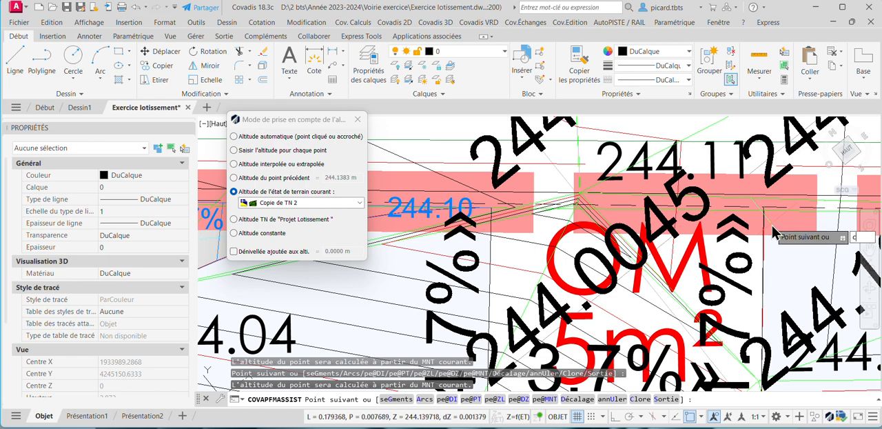
{"action": "key", "text": "Return"}
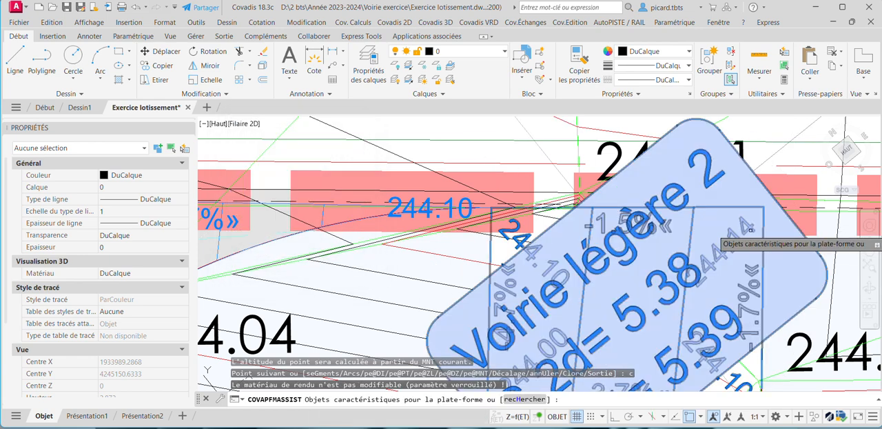
{"action": "key", "text": "Return"}
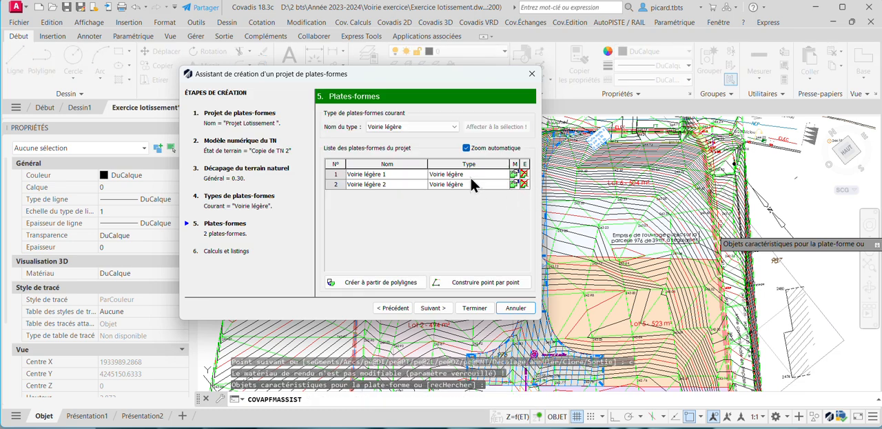
Change the type of the OM area's platform to Béton balayé.
{"action": "middle_click_drag", "start_coordinate": [628, 203], "coordinate": [697, 207]}
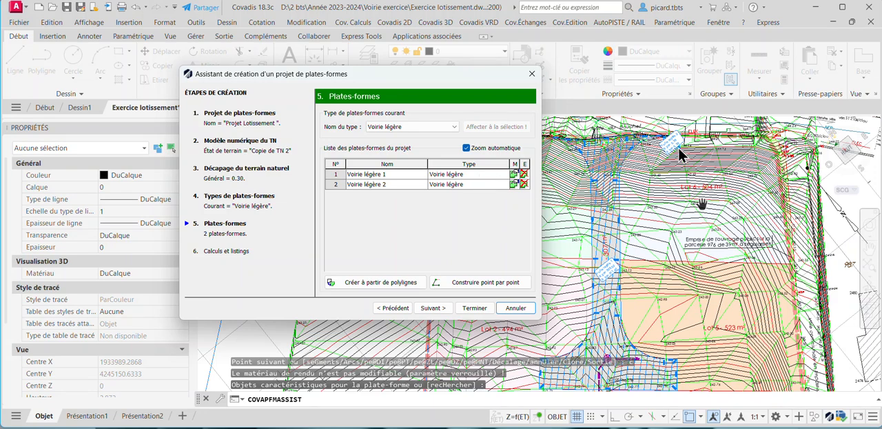
{"action": "scroll", "coordinate": [672, 146], "scroll_direction": "up", "scroll_amount": 5}
{"action": "middle_click_drag", "start_coordinate": [664, 155], "coordinate": [673, 186]}
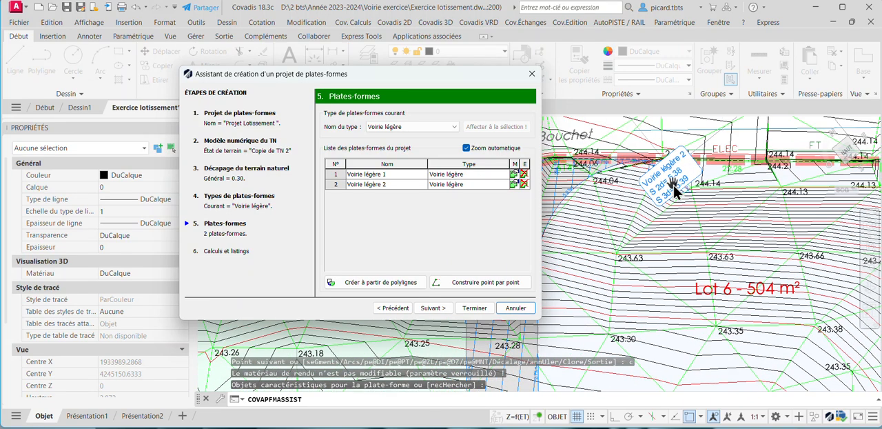
{"action": "left_click", "coordinate": [461, 182]}
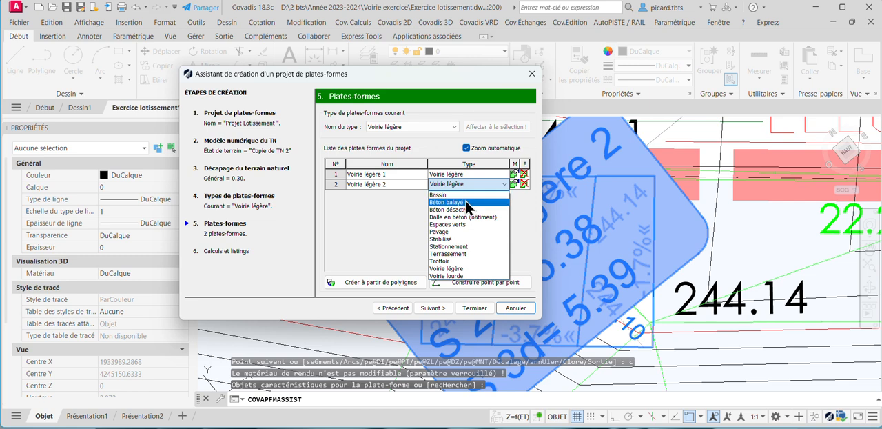
{"action": "left_click", "coordinate": [467, 203]}
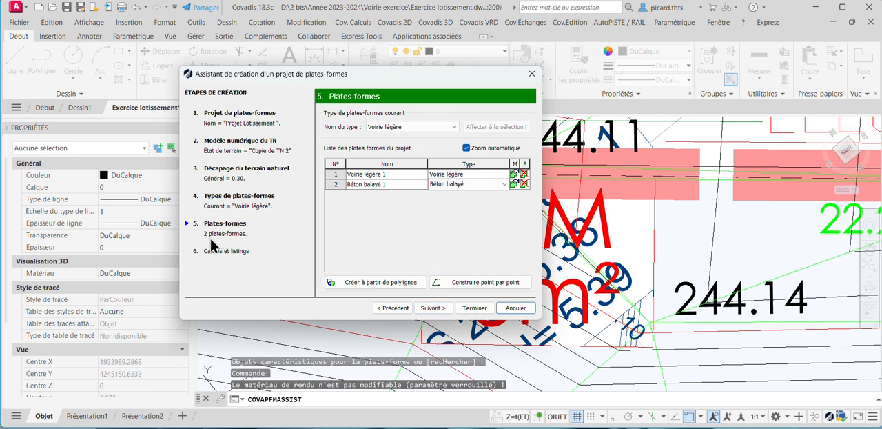
Calculate the project with the default slopes and results listing, save the workbook under its proposed name, and review the volumes and surfaces.
{"action": "left_click", "coordinate": [434, 308]}
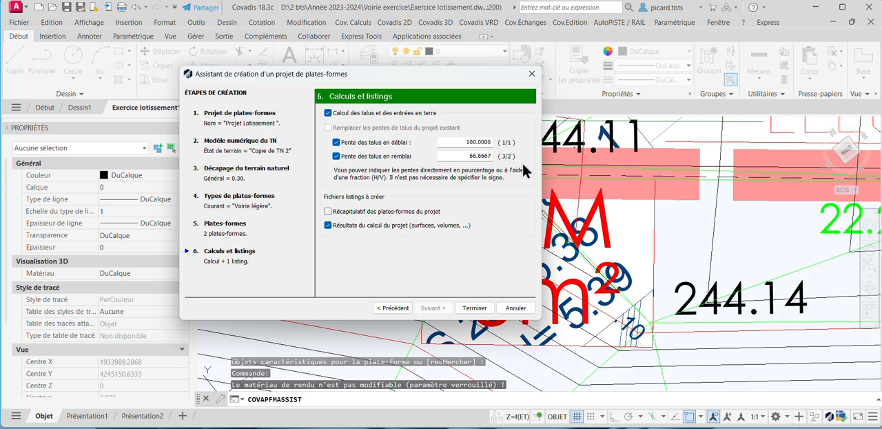
{"action": "left_click", "coordinate": [478, 310]}
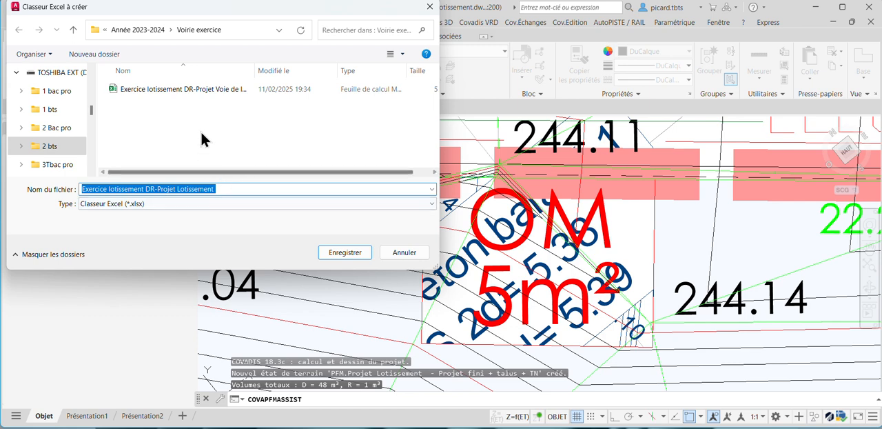
{"action": "left_click", "coordinate": [344, 252]}
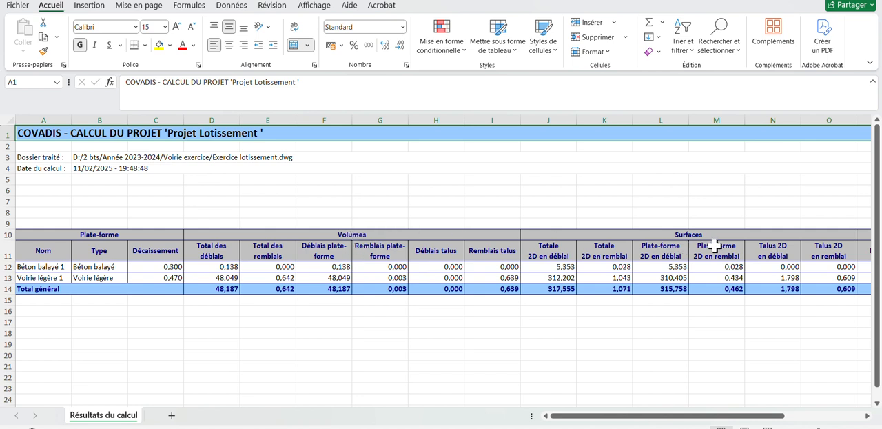
{"action": "left_click_drag", "start_coordinate": [653, 421], "coordinate": [744, 407]}
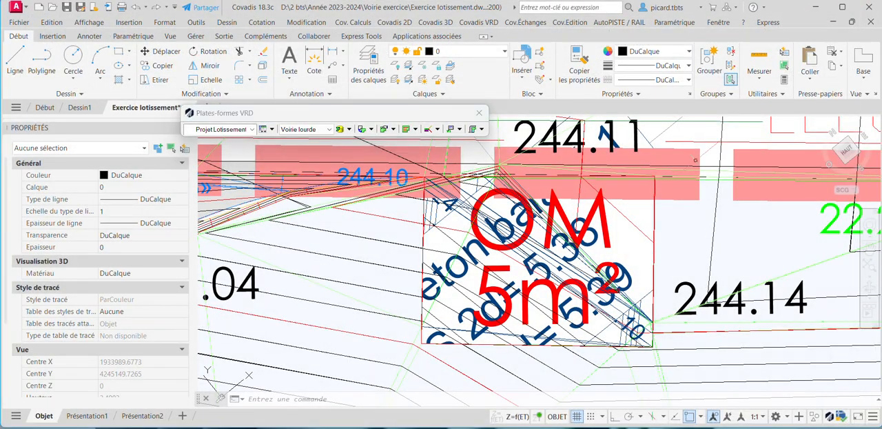
Select the finished project's terrain model around the road and open it in the Covadis object viewer.
{"action": "scroll", "coordinate": [586, 262], "scroll_direction": "up", "scroll_amount": 2}
{"action": "scroll", "coordinate": [581, 200], "scroll_direction": "down", "scroll_amount": 2}
{"action": "middle_click_drag", "start_coordinate": [446, 216], "coordinate": [589, 181]}
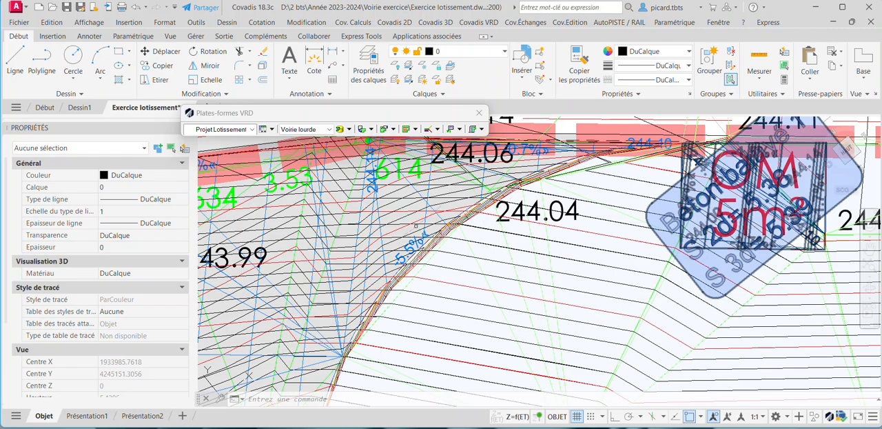
{"action": "middle_click_drag", "start_coordinate": [379, 277], "coordinate": [517, 254]}
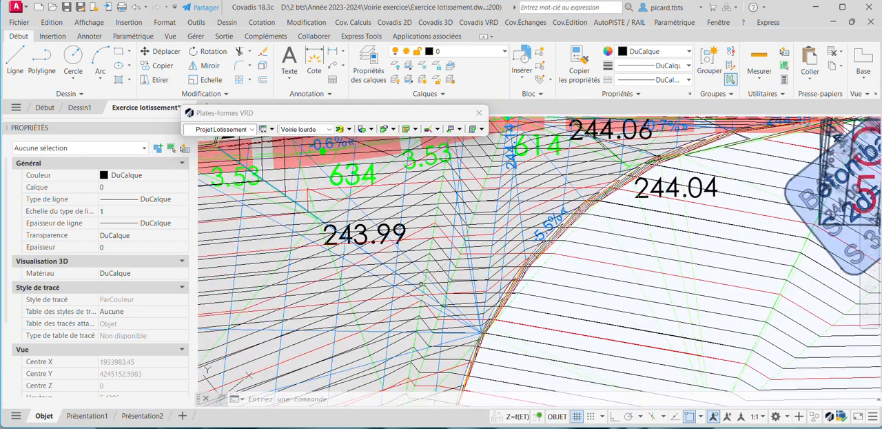
{"action": "left_click", "coordinate": [400, 276]}
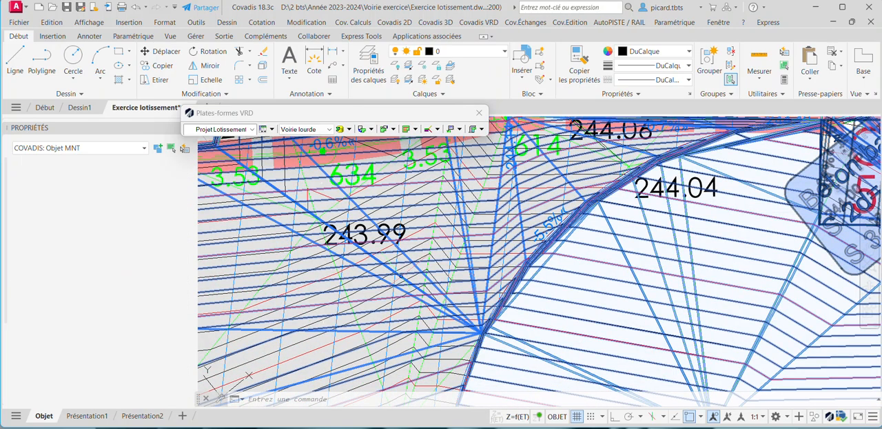
{"action": "scroll", "coordinate": [402, 276], "scroll_direction": "down", "scroll_amount": 5}
{"action": "mouse_move", "coordinate": [433, 277]}
{"action": "middle_mouse_down"}
{"action": "mouse_move", "coordinate": [533, 204]}
{"action": "mouse_move", "coordinate": [553, 164]}
{"action": "middle_mouse_up"}
{"action": "middle_click_drag", "start_coordinate": [491, 212], "coordinate": [501, 274]}
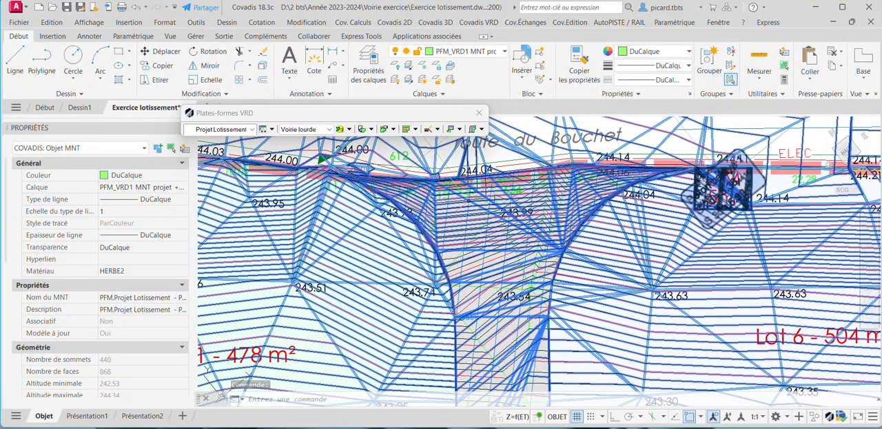
{"action": "right_click", "coordinate": [470, 202]}
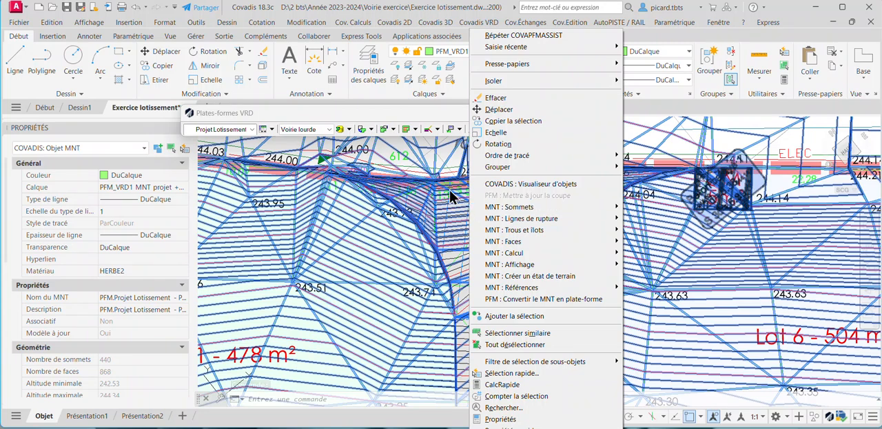
{"action": "left_click", "coordinate": [518, 184]}
Examine the road, its embankments and the OM platform in 3D from several angles, and close the viewer.
{"action": "left_click_drag", "start_coordinate": [524, 262], "coordinate": [421, 275]}
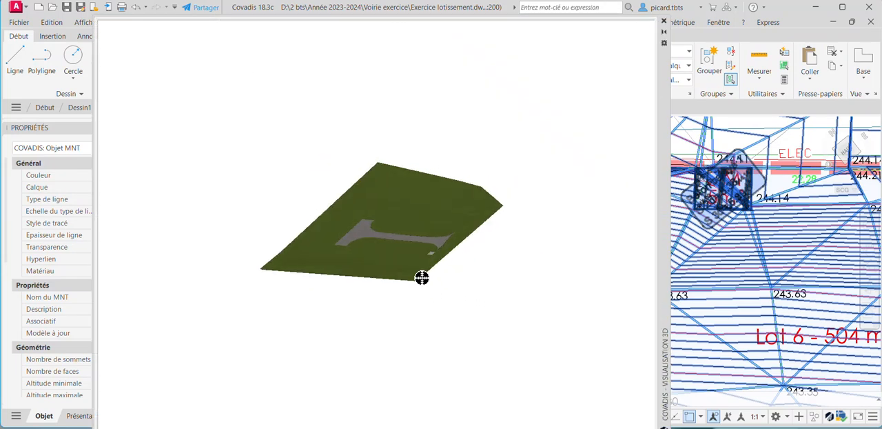
{"action": "scroll", "coordinate": [461, 270], "scroll_direction": "up", "scroll_amount": 5}
{"action": "scroll", "coordinate": [452, 324], "scroll_direction": "up", "scroll_amount": 2}
{"action": "left_click_drag", "start_coordinate": [452, 324], "coordinate": [402, 307]}
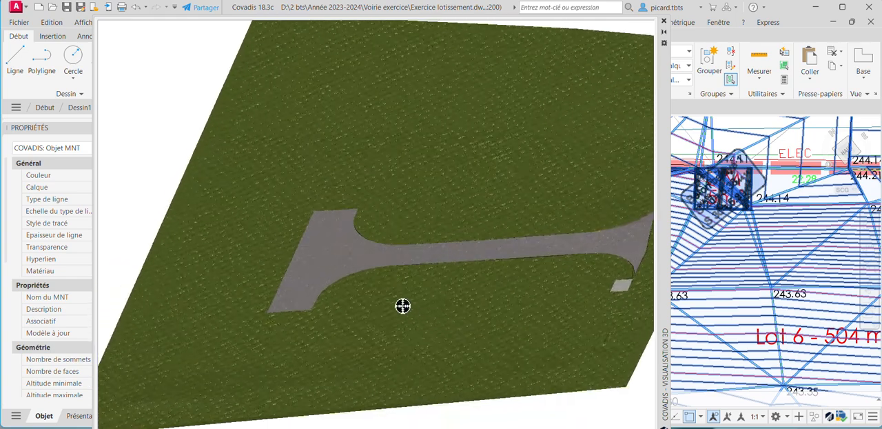
{"action": "scroll", "coordinate": [400, 303], "scroll_direction": "down", "scroll_amount": 5}
{"action": "left_click_drag", "start_coordinate": [496, 299], "coordinate": [445, 337]}
{"action": "scroll", "coordinate": [451, 320], "scroll_direction": "up", "scroll_amount": 5}
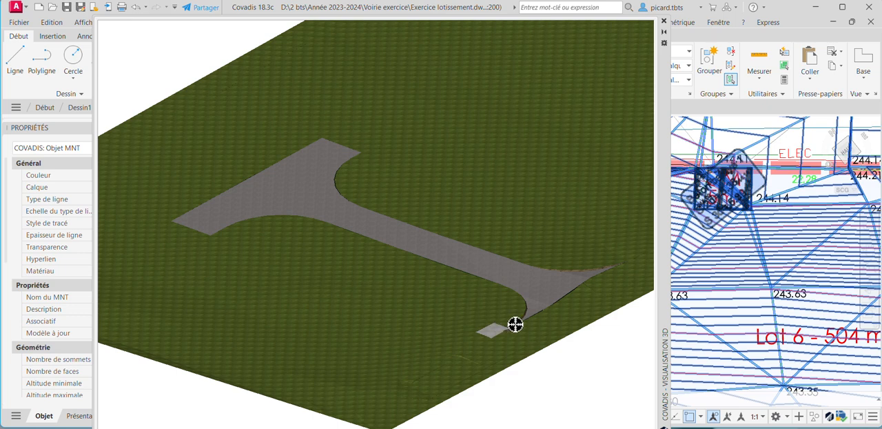
{"action": "left_click_drag", "start_coordinate": [502, 362], "coordinate": [471, 341]}
{"action": "left_click_drag", "start_coordinate": [455, 313], "coordinate": [466, 335]}
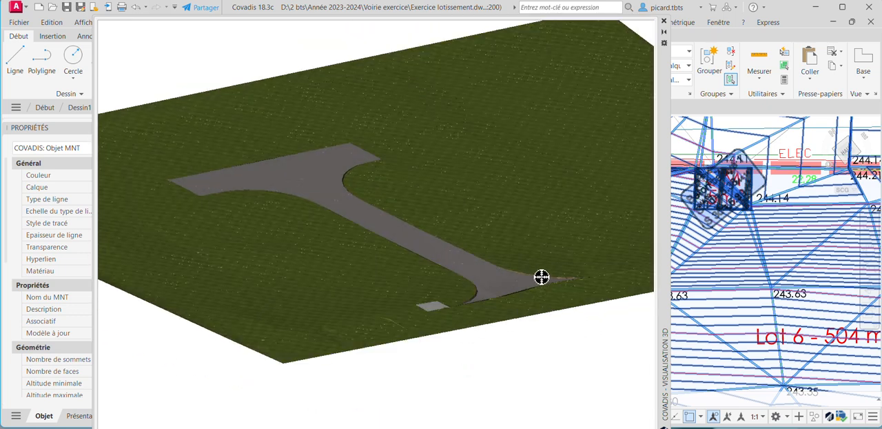
{"action": "scroll", "coordinate": [542, 278], "scroll_direction": "up", "scroll_amount": 5}
{"action": "scroll", "coordinate": [497, 278], "scroll_direction": "up", "scroll_amount": 5}
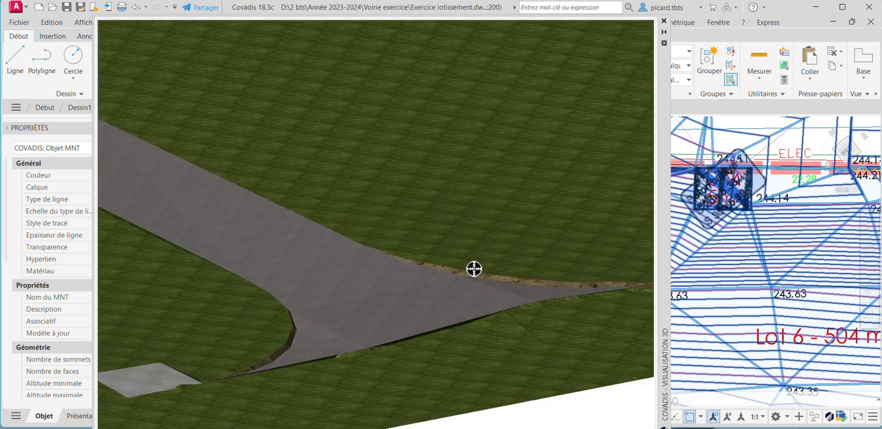
{"action": "left_click_drag", "start_coordinate": [487, 273], "coordinate": [407, 257]}
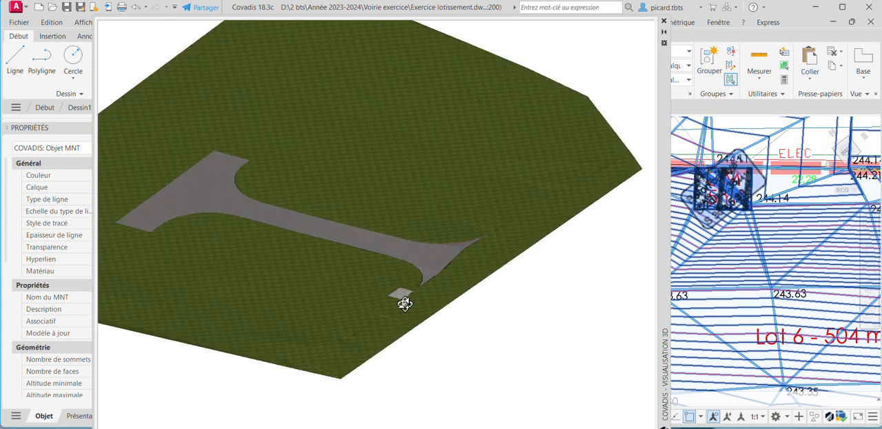
{"action": "left_click_drag", "start_coordinate": [405, 303], "coordinate": [496, 295]}
{"action": "scroll", "coordinate": [512, 270], "scroll_direction": "up", "scroll_amount": 5}
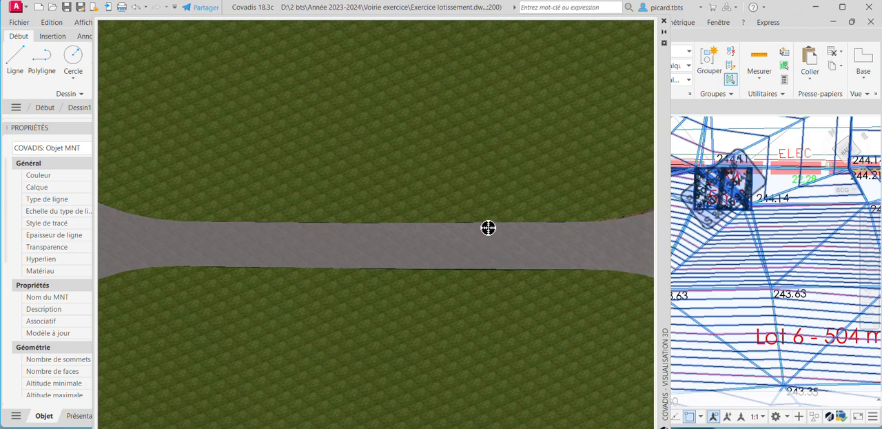
{"action": "scroll", "coordinate": [486, 228], "scroll_direction": "down", "scroll_amount": 10}
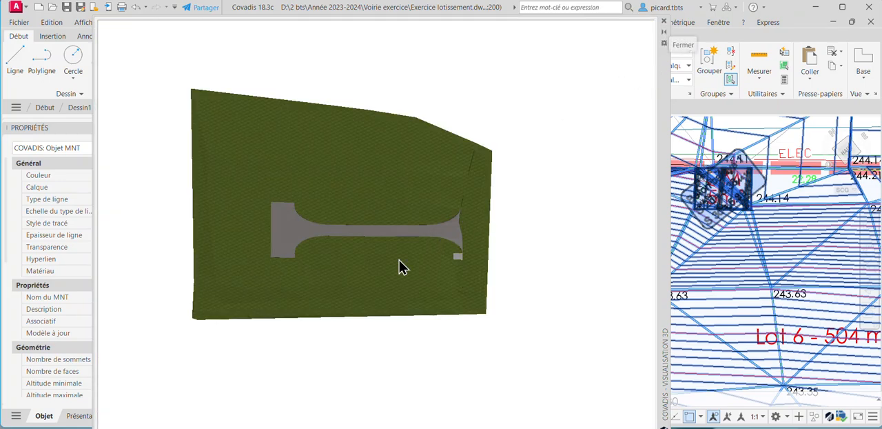
{"action": "left_click_drag", "start_coordinate": [400, 265], "coordinate": [364, 258]}
{"action": "left_click", "coordinate": [664, 22]}
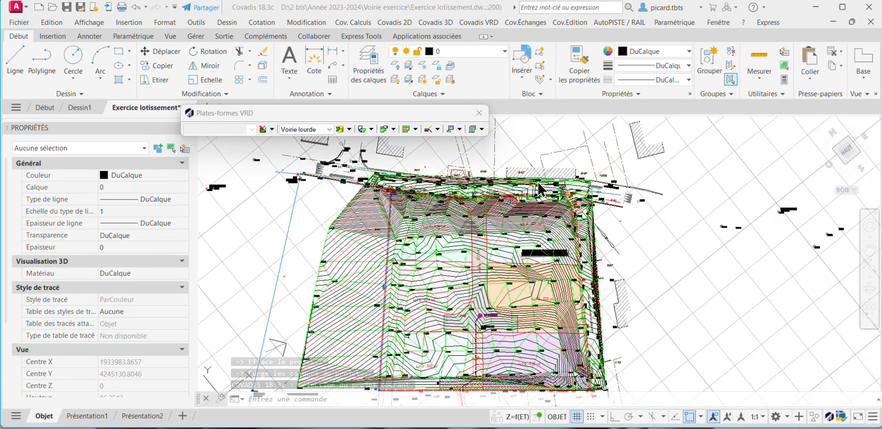
{"action": "scroll", "coordinate": [484, 252], "scroll_direction": "up", "scroll_amount": 5}
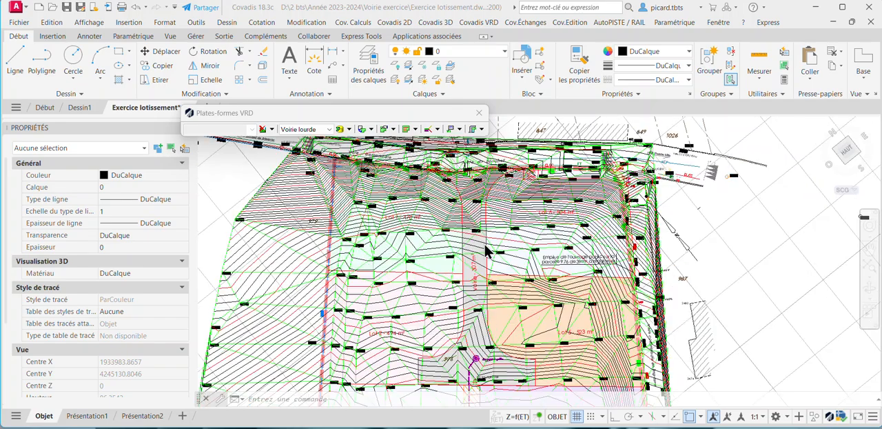
Create a new platform project, Projet 1, on the terrain Copie de TN 2, keeping the default stripping, object, annotation and cross-section settings.
{"action": "scroll", "coordinate": [544, 227], "scroll_direction": "down", "scroll_amount": 3}
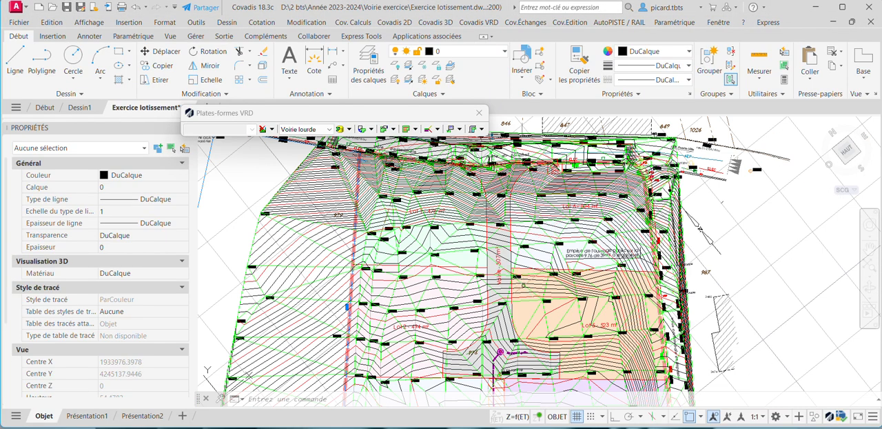
{"action": "middle_click_drag", "start_coordinate": [523, 284], "coordinate": [537, 252]}
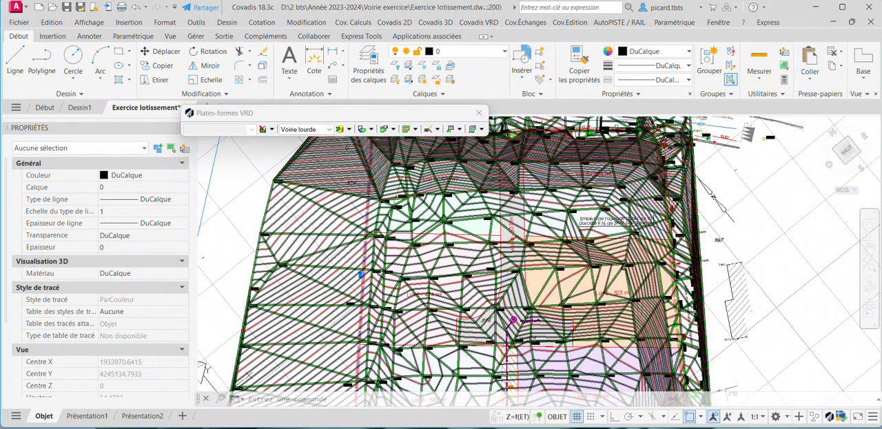
{"action": "left_click", "coordinate": [264, 129]}
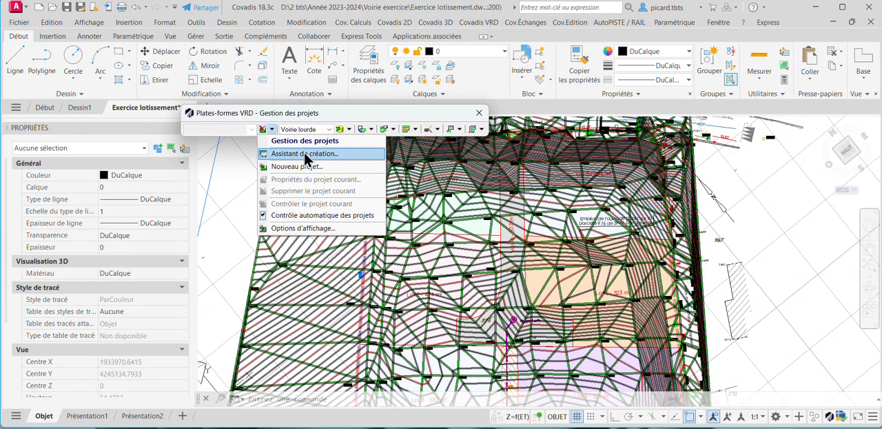
{"action": "left_click", "coordinate": [322, 166]}
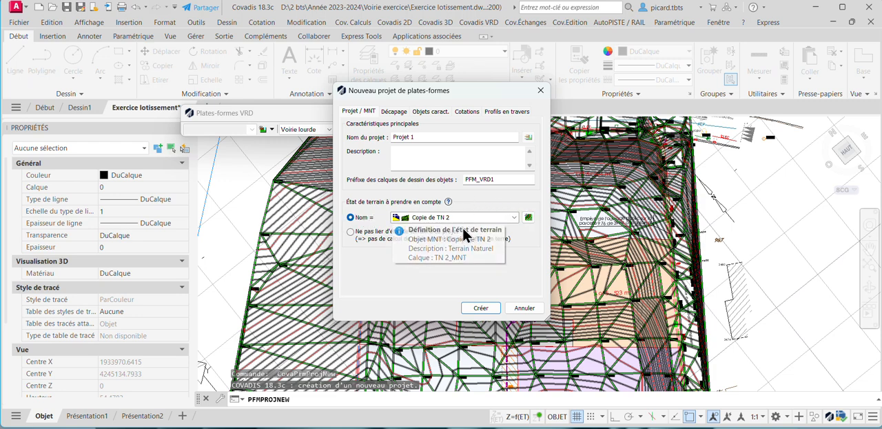
{"action": "left_click", "coordinate": [402, 113]}
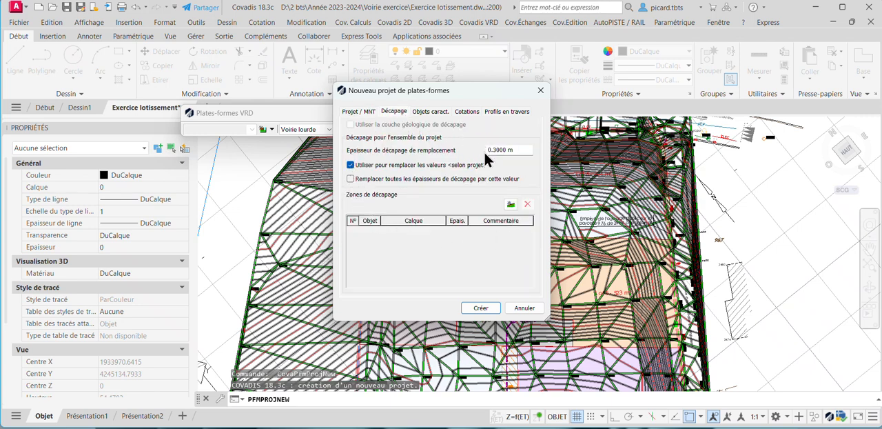
{"action": "left_click", "coordinate": [437, 113]}
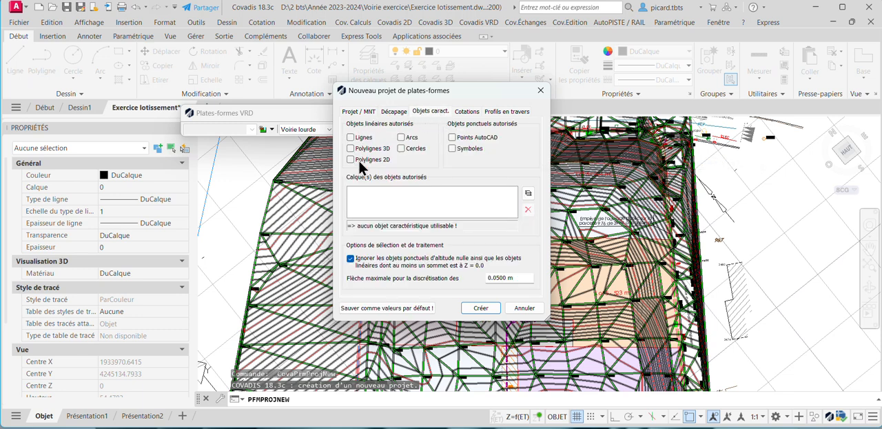
{"action": "left_click", "coordinate": [473, 112]}
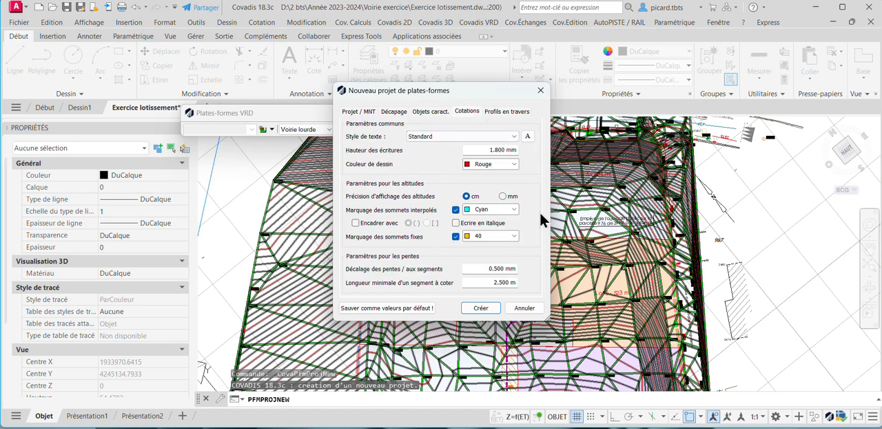
{"action": "left_click", "coordinate": [503, 112]}
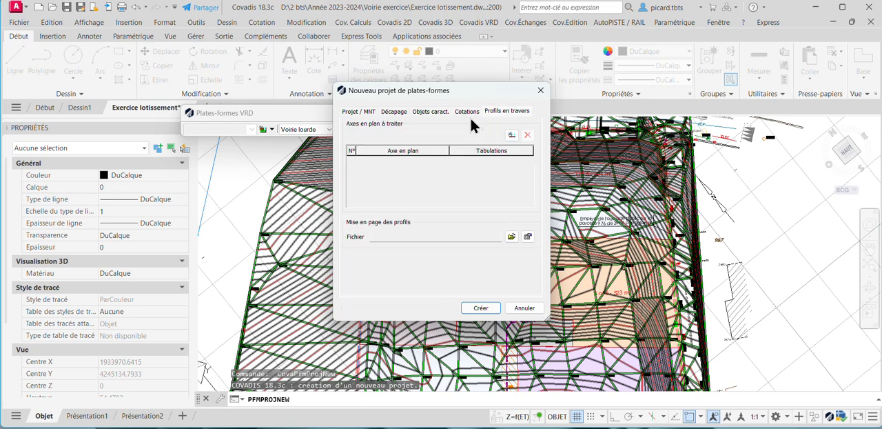
{"action": "left_click", "coordinate": [481, 308]}
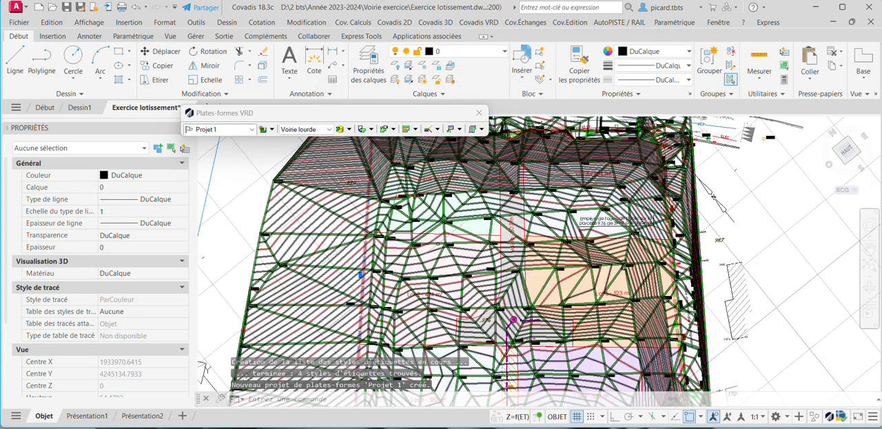
Set Voirie légère as the current platform type and inspect its material structure in the platform type library.
{"action": "left_click", "coordinate": [329, 129]}
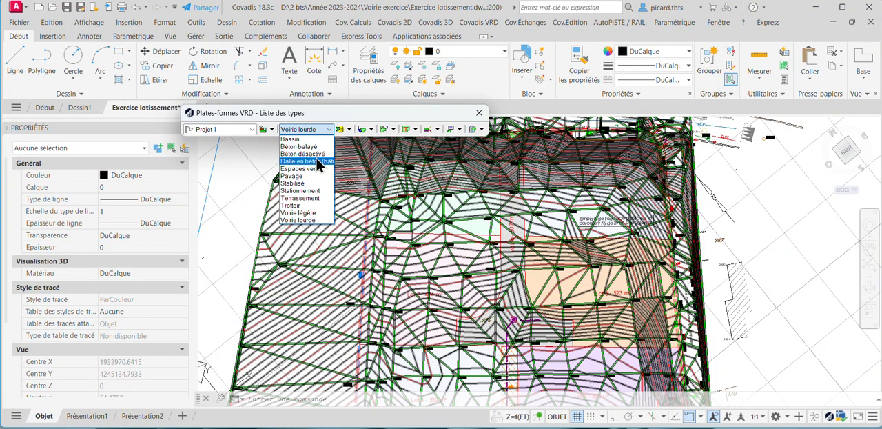
{"action": "left_click", "coordinate": [314, 213]}
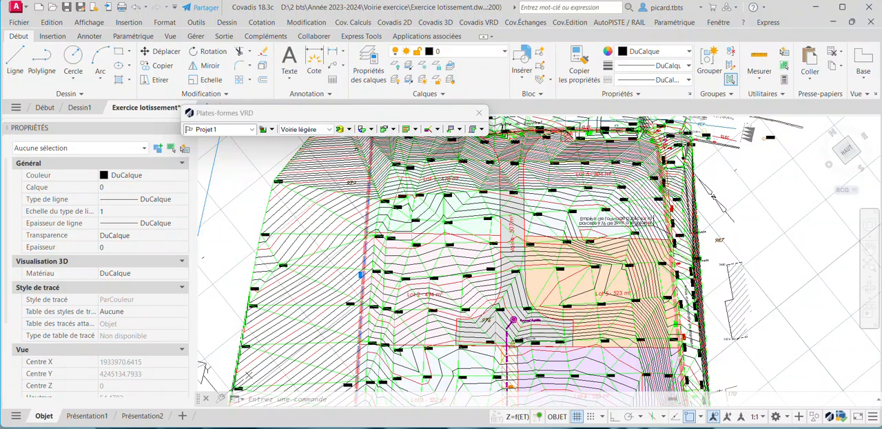
{"action": "left_click", "coordinate": [350, 130]}
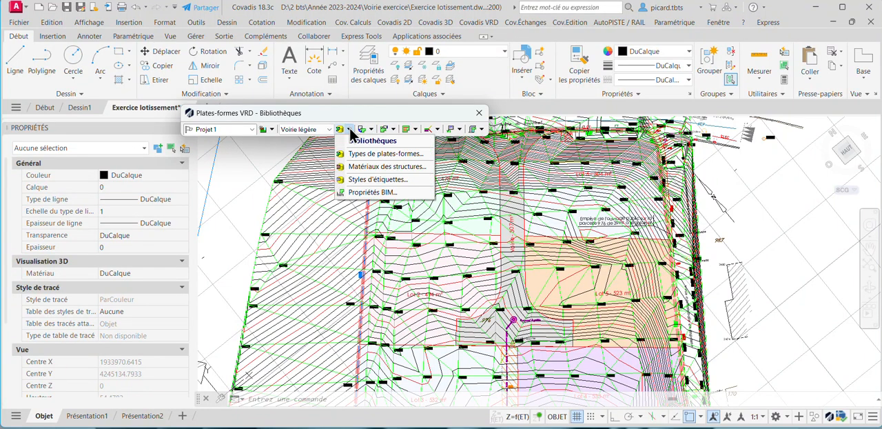
{"action": "left_click", "coordinate": [379, 153]}
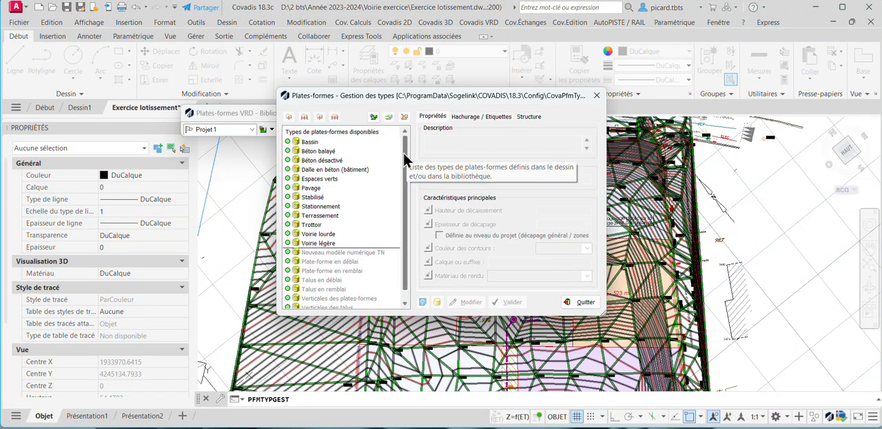
{"action": "left_click", "coordinate": [327, 243]}
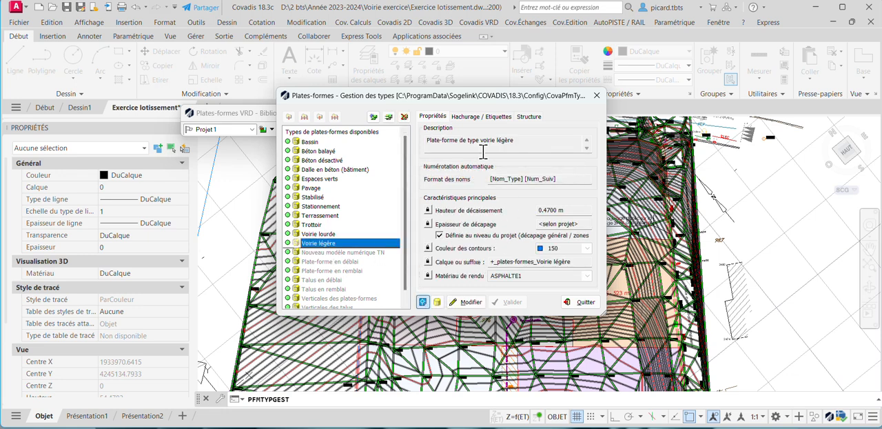
{"action": "left_click", "coordinate": [464, 301]}
{"action": "left_click", "coordinate": [535, 117]}
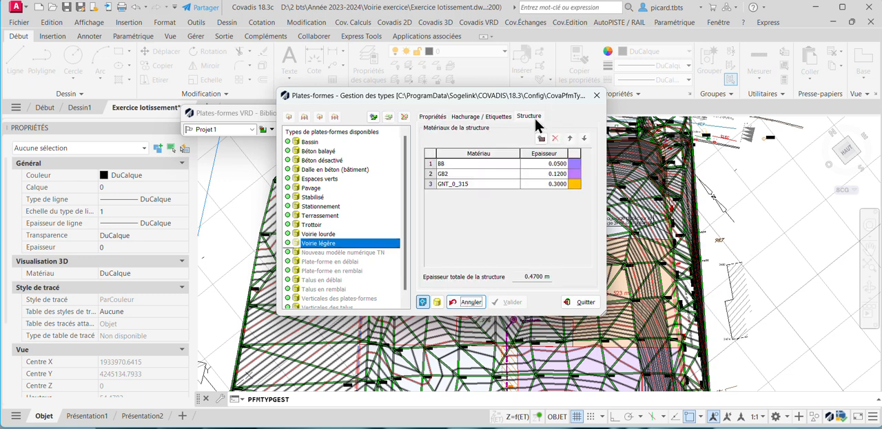
{"action": "left_click", "coordinate": [465, 302]}
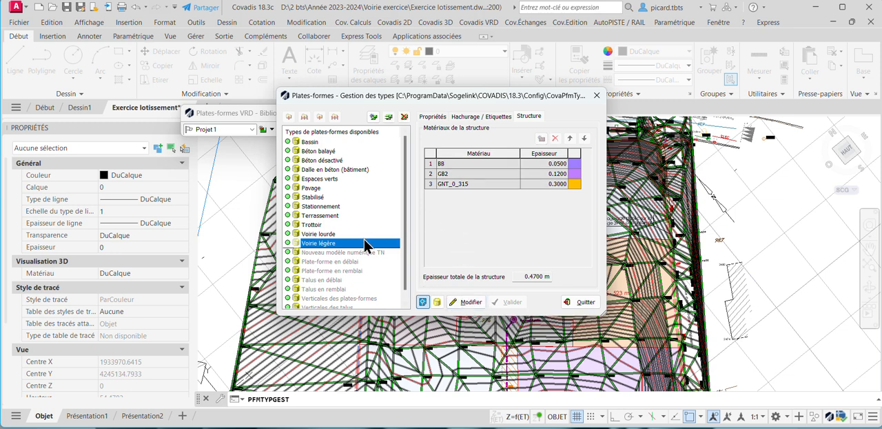
Add a new platform type named Sol atypique to the library and select it.
{"action": "left_click", "coordinate": [373, 116]}
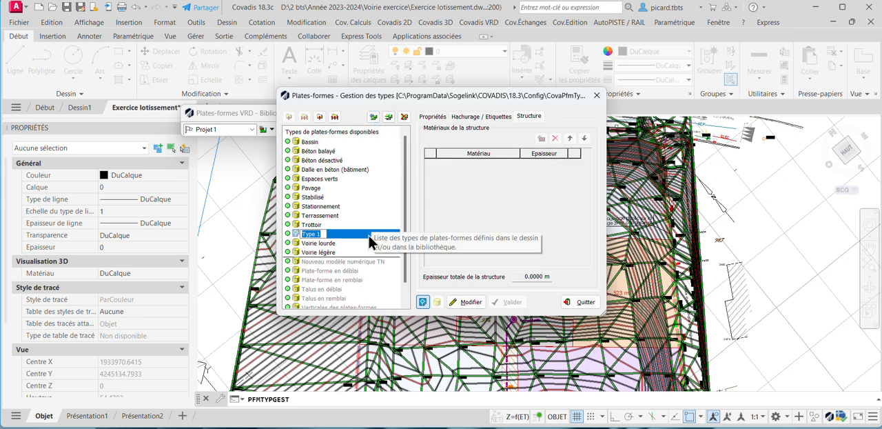
{"action": "type", "text": "Sol atyp"}
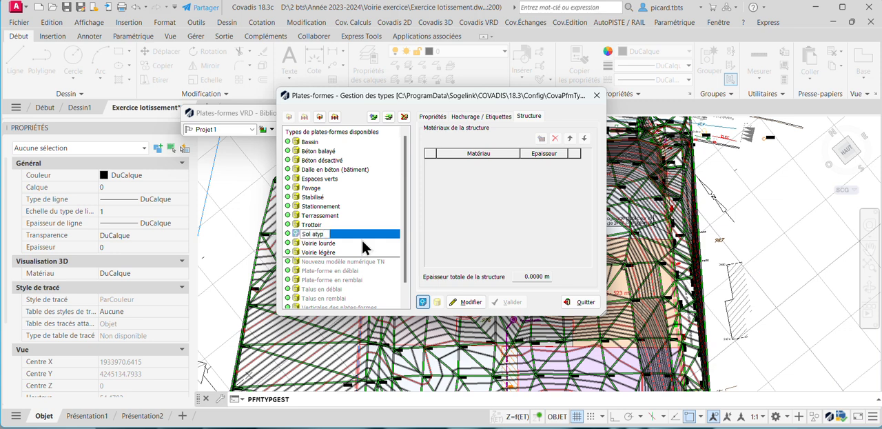
{"action": "type", "text": "ique"}
{"action": "left_click", "coordinate": [375, 216]}
{"action": "left_click", "coordinate": [320, 198]}
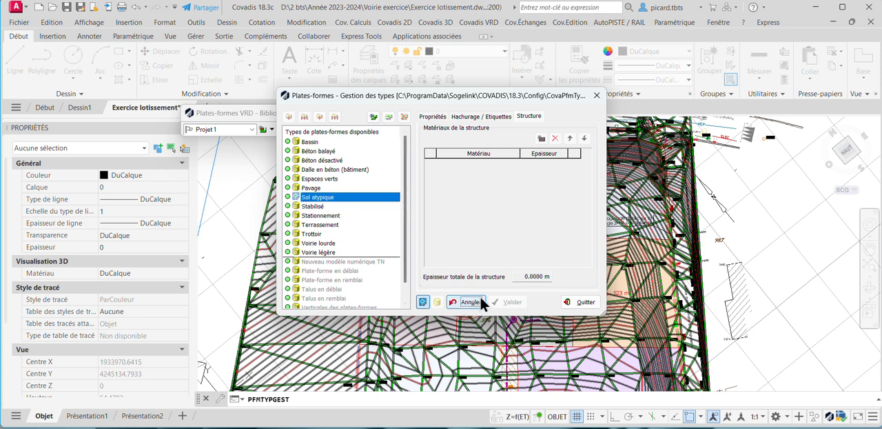
Add a first structure layer to the Sol atypique type with the draining bituminous concrete BBDR as its material.
{"action": "left_click", "coordinate": [463, 302]}
{"action": "left_click", "coordinate": [542, 138]}
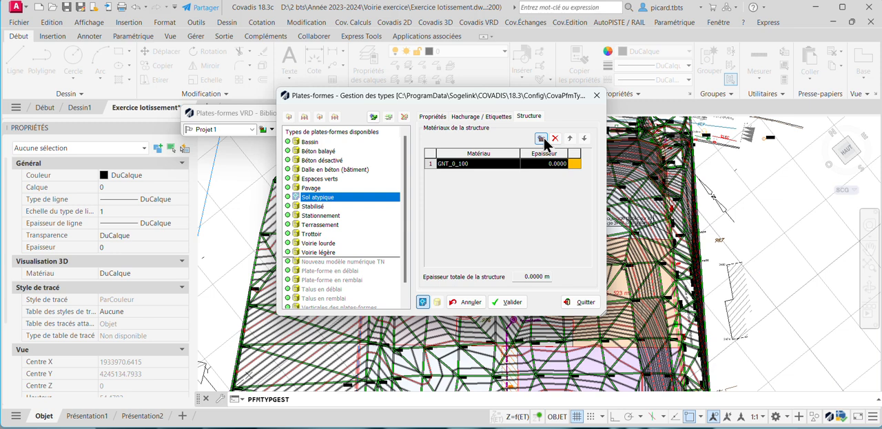
{"action": "left_click", "coordinate": [470, 163]}
{"action": "left_click", "coordinate": [517, 163]}
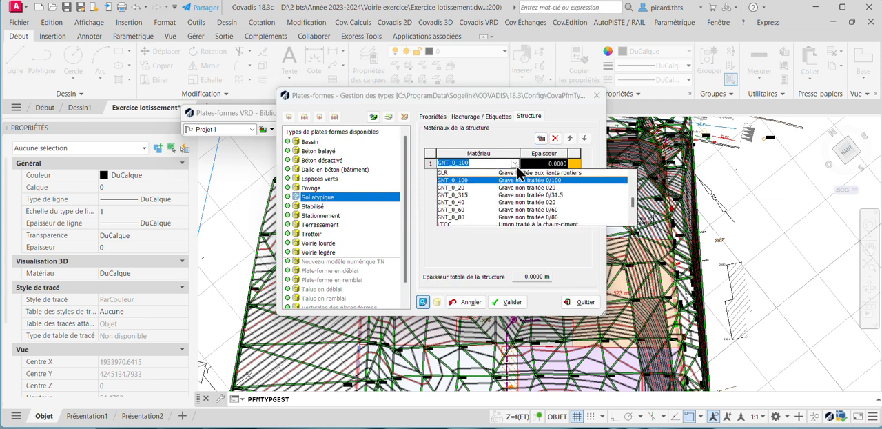
{"action": "scroll", "coordinate": [492, 195], "scroll_direction": "down", "scroll_amount": 4}
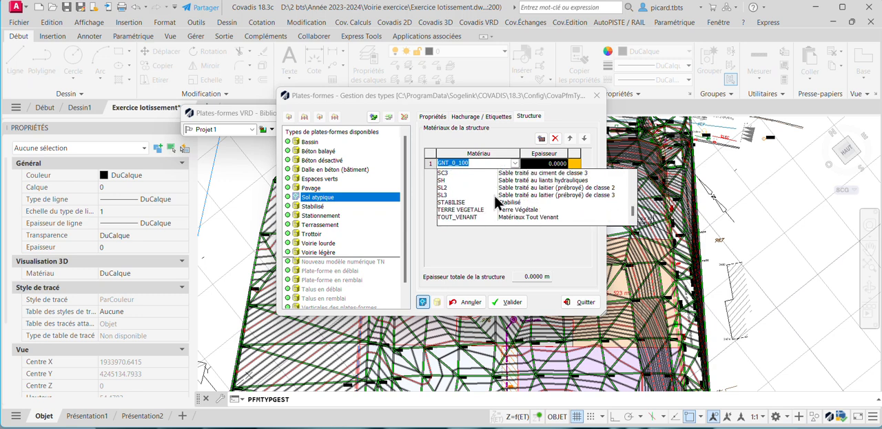
{"action": "scroll", "coordinate": [543, 197], "scroll_direction": "up", "scroll_amount": 4}
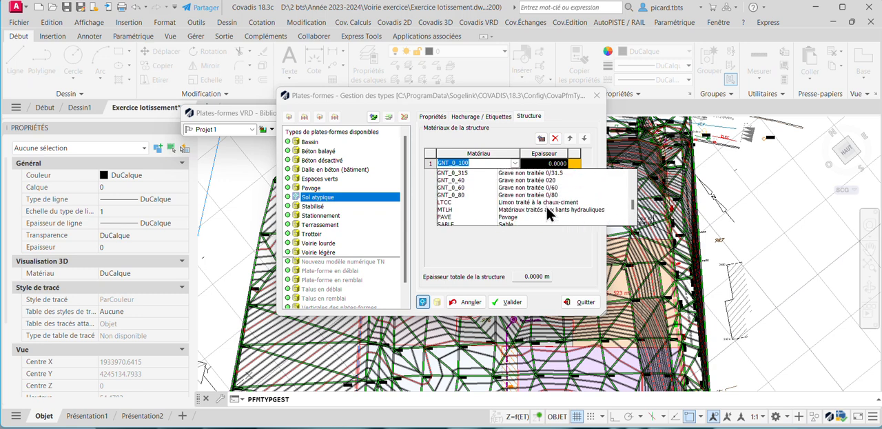
{"action": "left_click", "coordinate": [522, 196]}
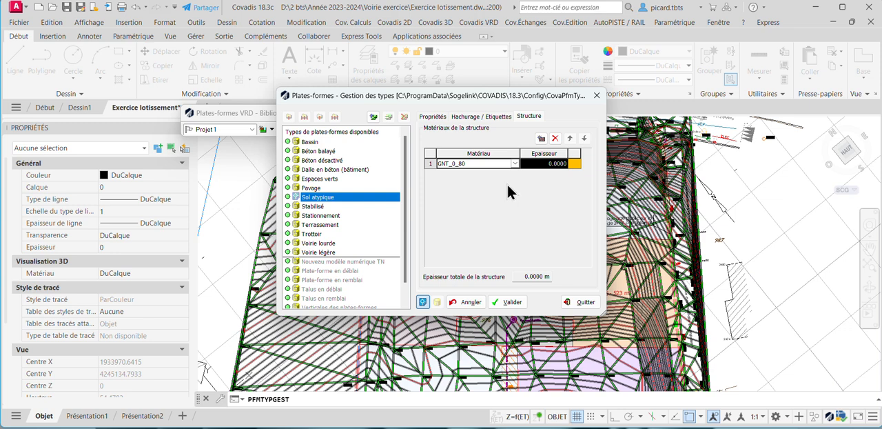
{"action": "left_click", "coordinate": [514, 163]}
{"action": "scroll", "coordinate": [505, 203], "scroll_direction": "up", "scroll_amount": 3}
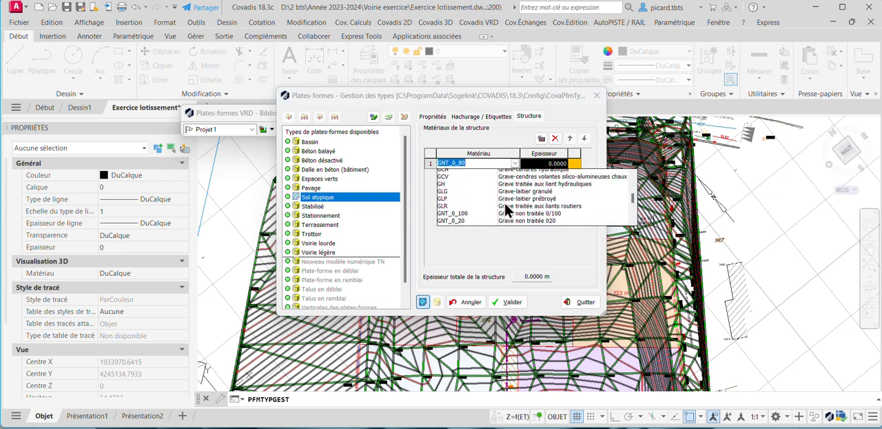
{"action": "scroll", "coordinate": [507, 208], "scroll_direction": "up", "scroll_amount": 3}
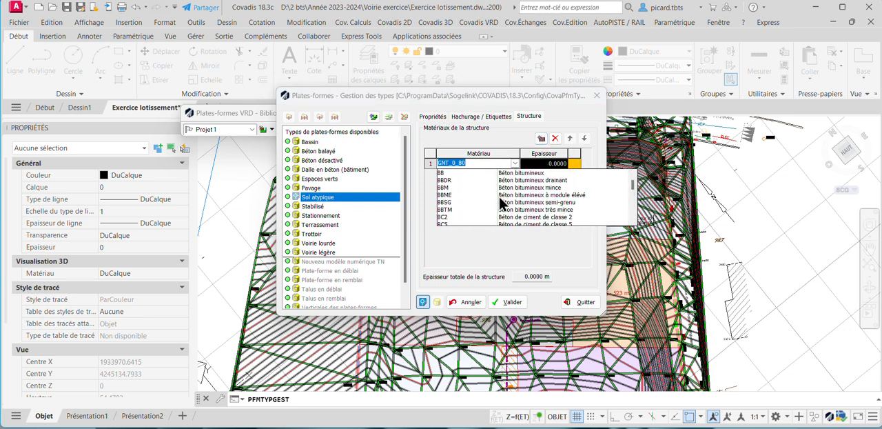
{"action": "scroll", "coordinate": [501, 201], "scroll_direction": "up", "scroll_amount": 1}
{"action": "left_click", "coordinate": [532, 195]}
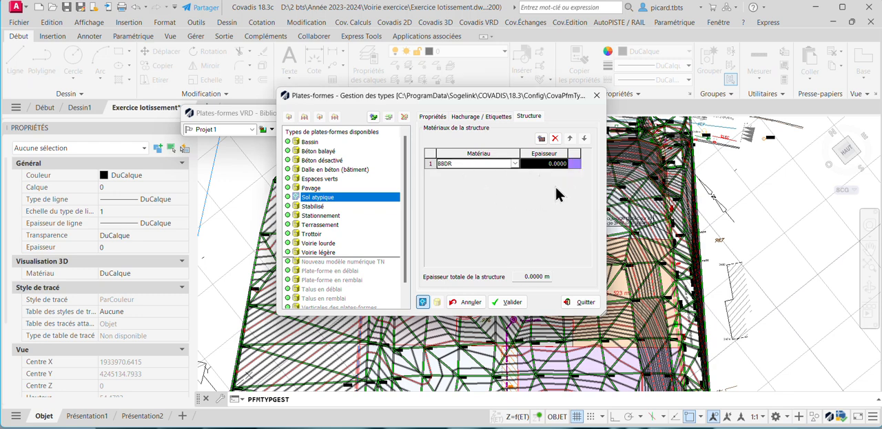
Add a second structure layer to Sol atypique with the bituminous concrete BB as its material.
{"action": "left_click", "coordinate": [542, 138]}
{"action": "left_click", "coordinate": [483, 173]}
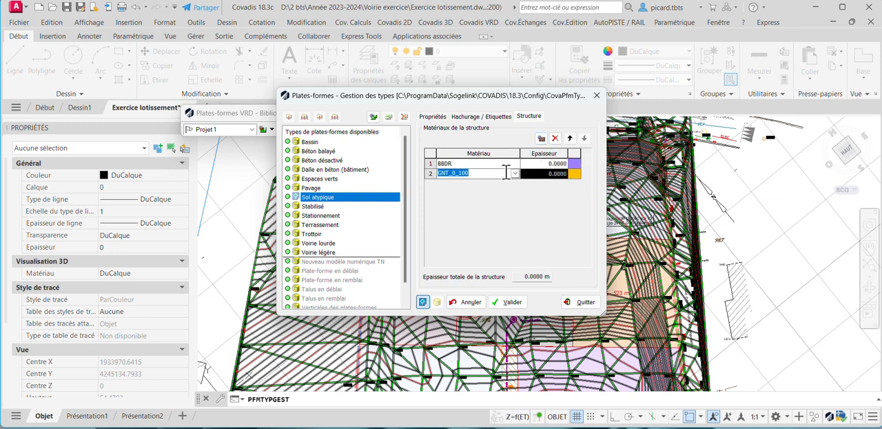
{"action": "left_click", "coordinate": [514, 173]}
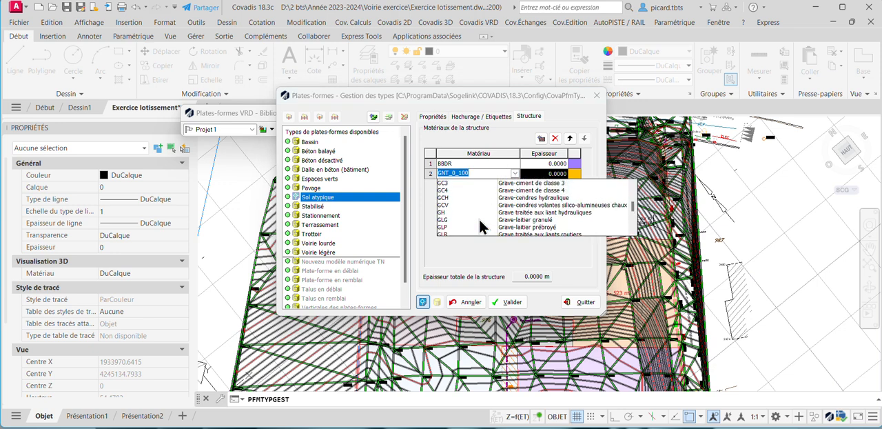
{"action": "scroll", "coordinate": [479, 221], "scroll_direction": "up", "scroll_amount": 3}
{"action": "scroll", "coordinate": [476, 224], "scroll_direction": "down", "scroll_amount": 2}
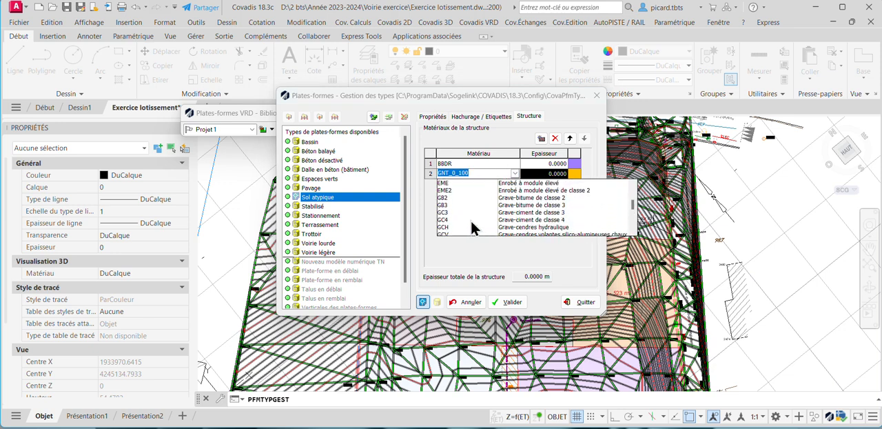
{"action": "scroll", "coordinate": [472, 223], "scroll_direction": "down", "scroll_amount": 5}
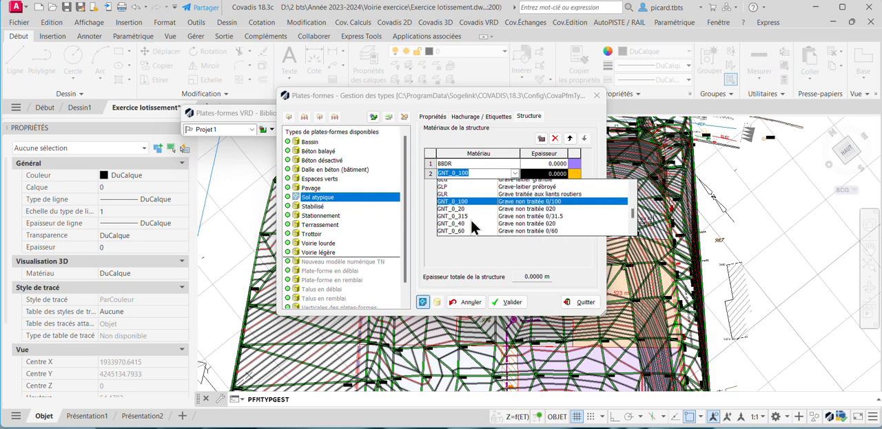
{"action": "scroll", "coordinate": [470, 217], "scroll_direction": "up", "scroll_amount": 5}
{"action": "scroll", "coordinate": [470, 217], "scroll_direction": "up", "scroll_amount": 4}
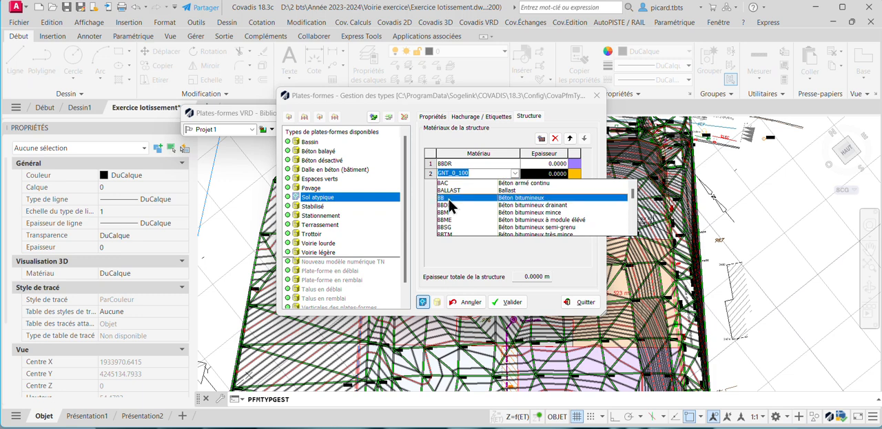
{"action": "left_click", "coordinate": [451, 197]}
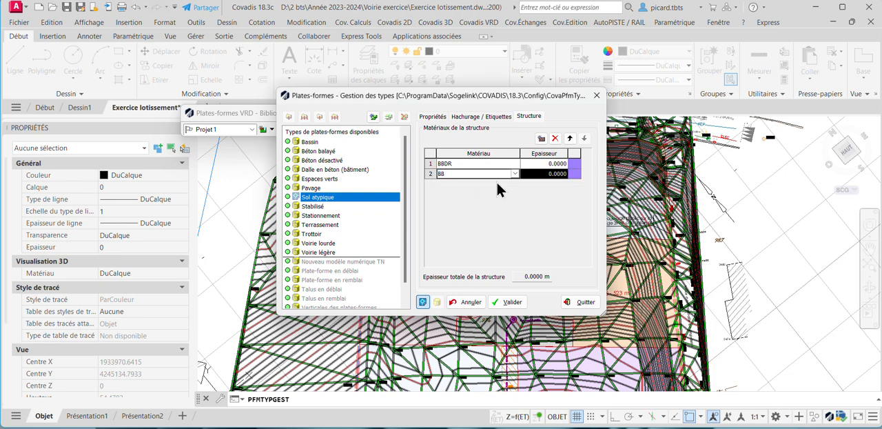
Set the thickness of both the BBDR and BB layers of Sol atypique to 0.05 m.
{"action": "left_click", "coordinate": [556, 164]}
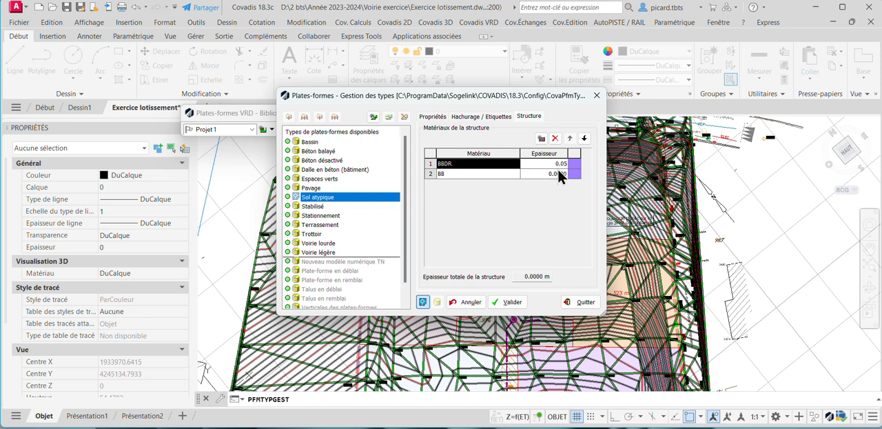
{"action": "left_click", "coordinate": [558, 174]}
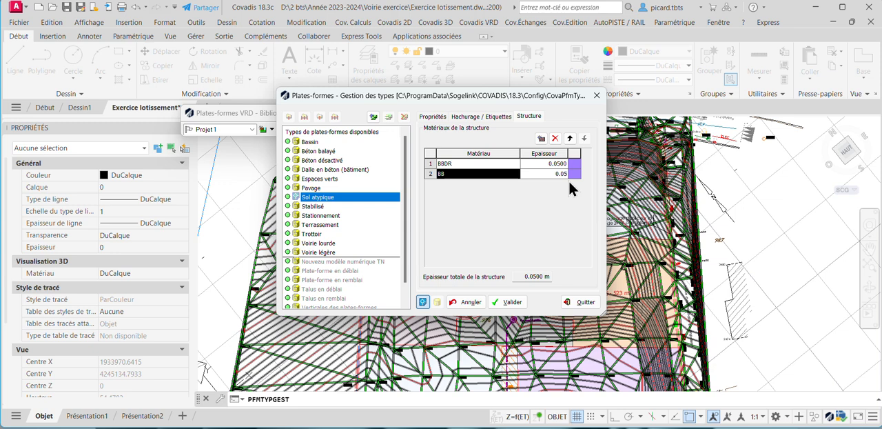
{"action": "type", "text": "0.05"}
Add a third structure layer to Sol atypique with GB2 as its material and a thickness of 0.30 m.
{"action": "left_click", "coordinate": [541, 139]}
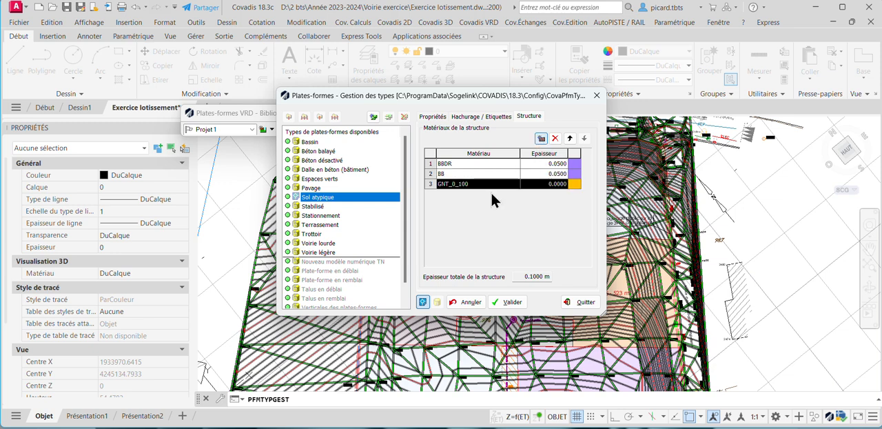
{"action": "left_click", "coordinate": [465, 183]}
{"action": "left_click", "coordinate": [514, 183]}
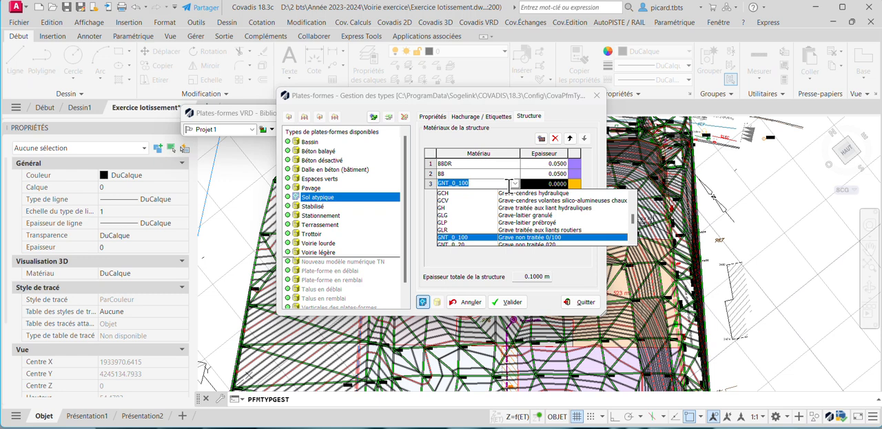
{"action": "scroll", "coordinate": [467, 220], "scroll_direction": "down", "scroll_amount": 3}
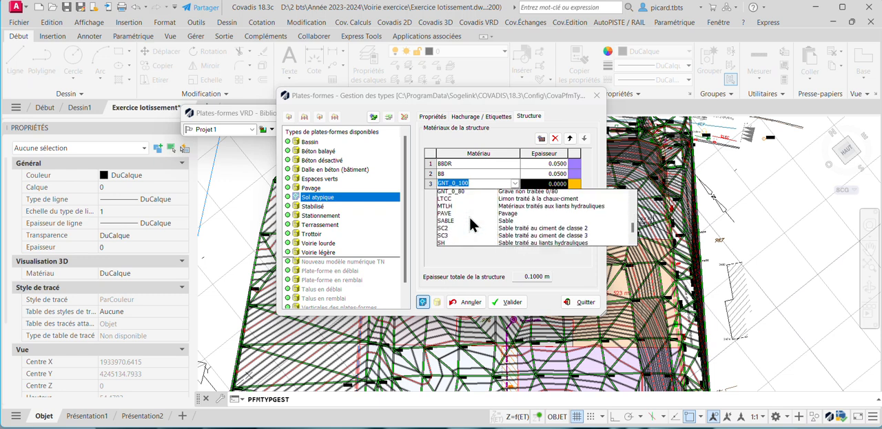
{"action": "scroll", "coordinate": [471, 219], "scroll_direction": "up", "scroll_amount": 5}
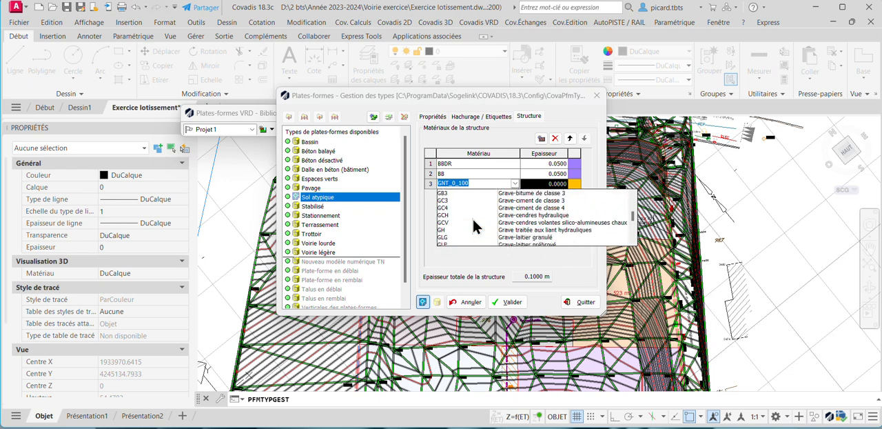
{"action": "scroll", "coordinate": [474, 228], "scroll_direction": "up", "scroll_amount": 2}
{"action": "left_click", "coordinate": [450, 214]}
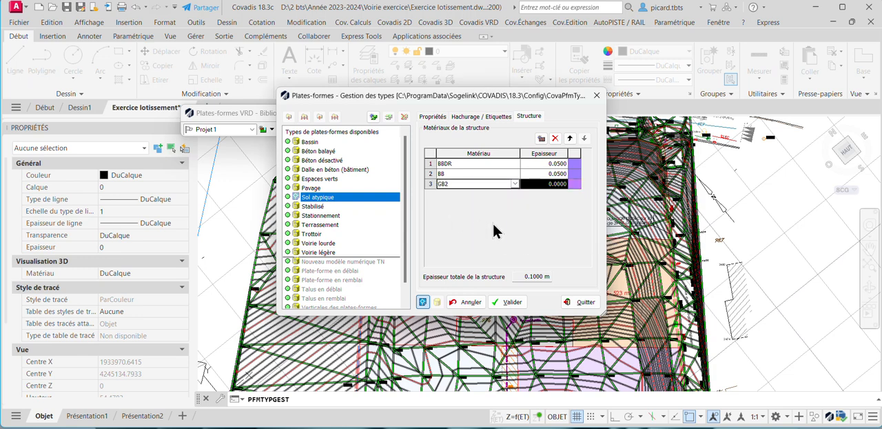
{"action": "double_click", "coordinate": [557, 184]}
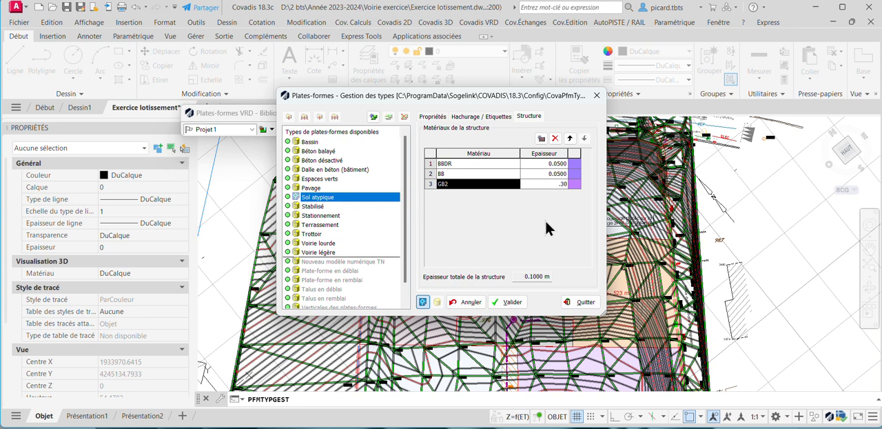
Add a fourth structure layer of untreated gravel GNT_0_100 to Sol atypique with a thickness of 0.40 m.
{"action": "left_click", "coordinate": [540, 138]}
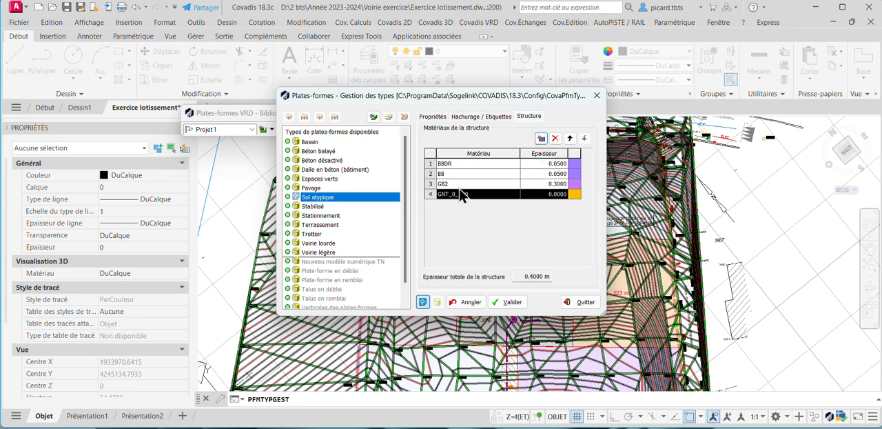
{"action": "double_click", "coordinate": [543, 193]}
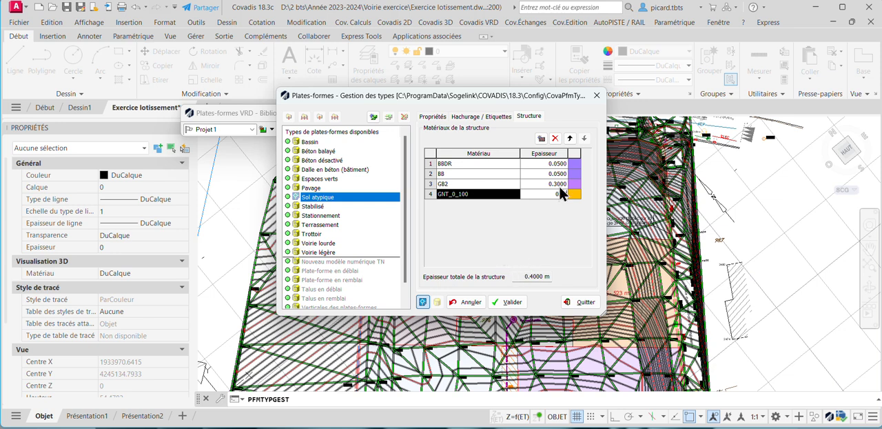
{"action": "left_click", "coordinate": [542, 164]}
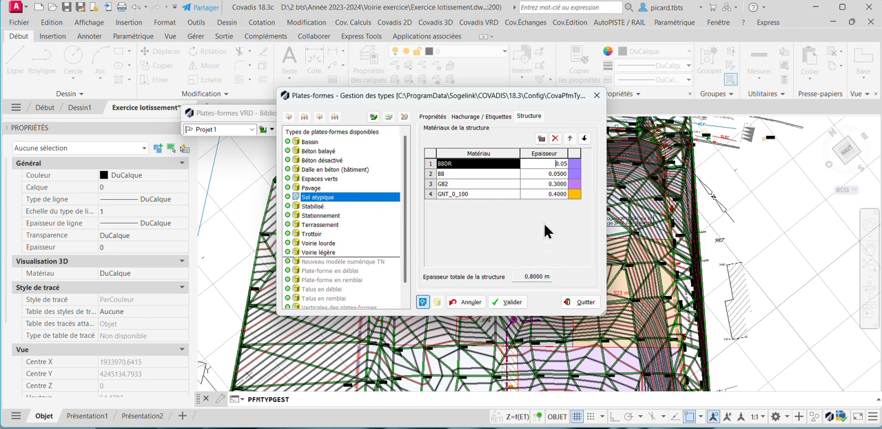
Review the hatching, label and general properties of Sol atypique and save the type despite its differing structure and excavation thicknesses.
{"action": "left_click", "coordinate": [492, 117]}
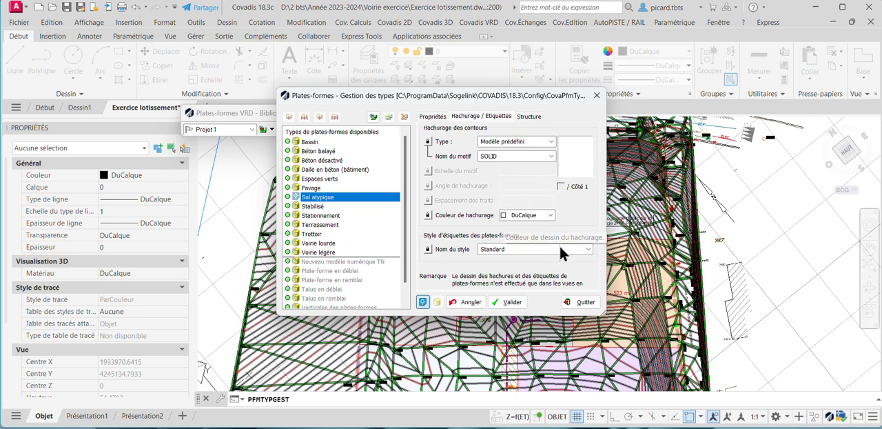
{"action": "left_click", "coordinate": [434, 117]}
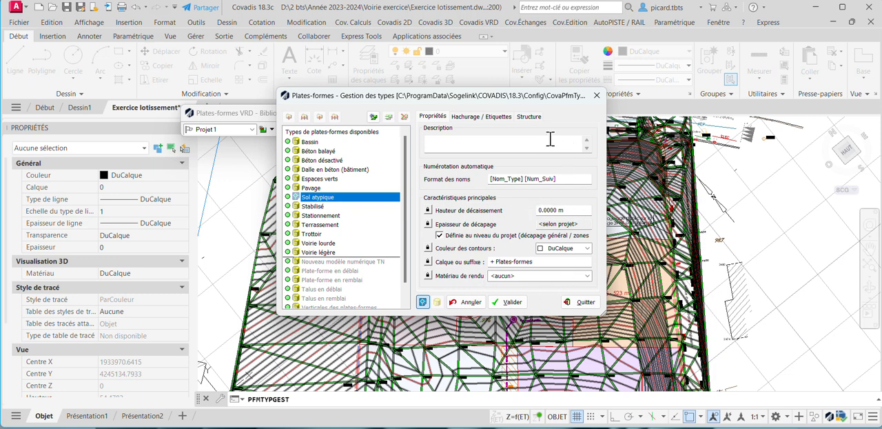
{"action": "left_click", "coordinate": [513, 301]}
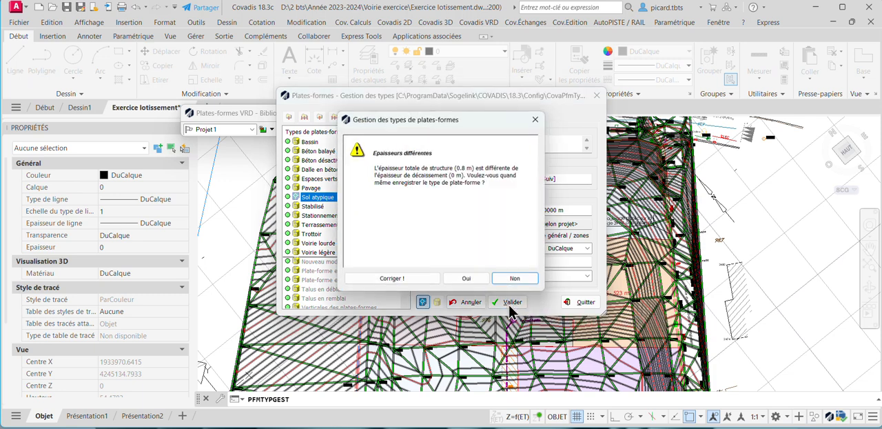
{"action": "left_click", "coordinate": [475, 279]}
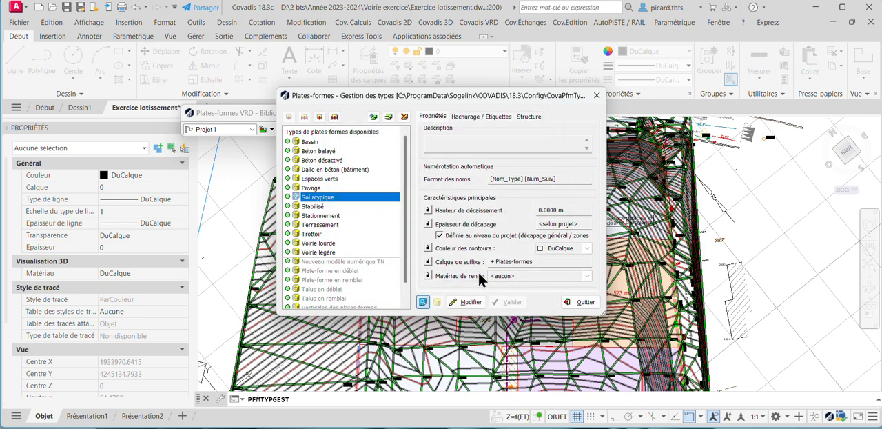
Set the excavation height (Hauteur de décaissement) of Sol atypique to 0.80 m and validate the type.
{"action": "left_click", "coordinate": [525, 118]}
{"action": "left_click", "coordinate": [501, 116]}
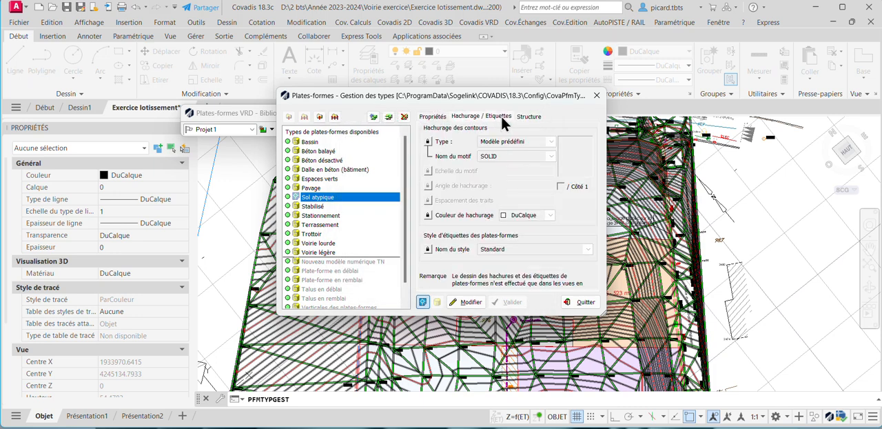
{"action": "left_click", "coordinate": [431, 117]}
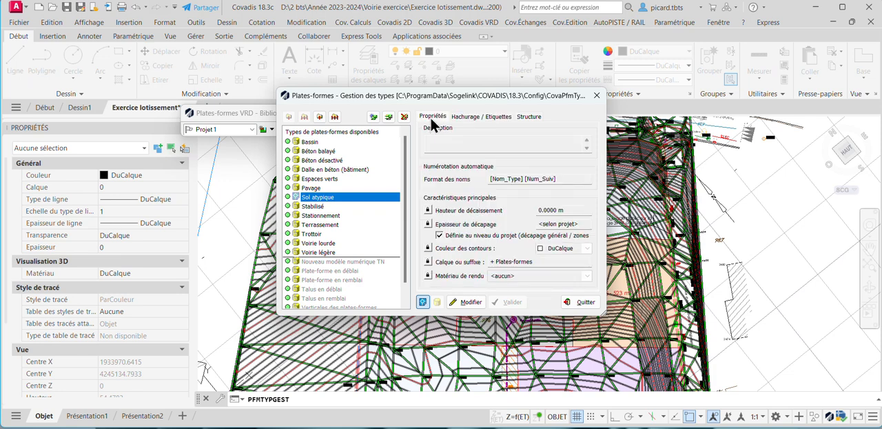
{"action": "left_click", "coordinate": [468, 301]}
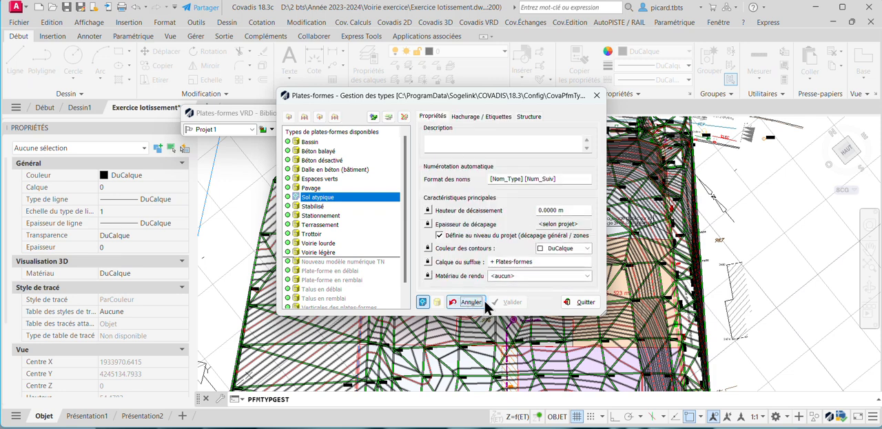
{"action": "left_click", "coordinate": [543, 210]}
{"action": "type", "text": "8"}
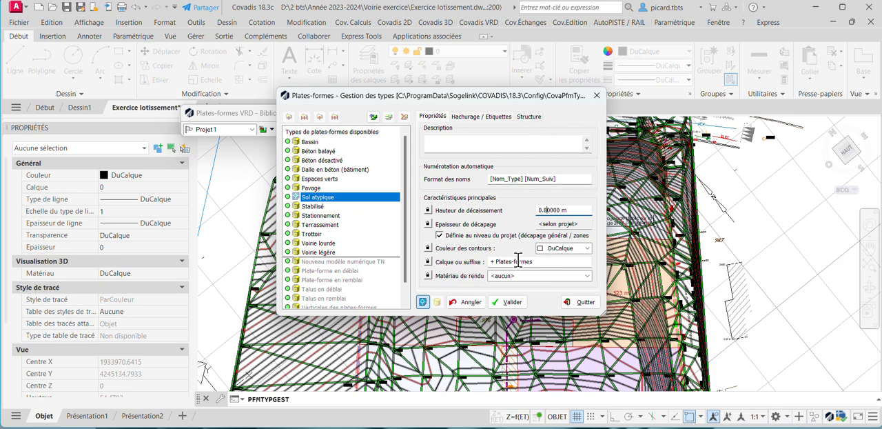
{"action": "left_click", "coordinate": [509, 302]}
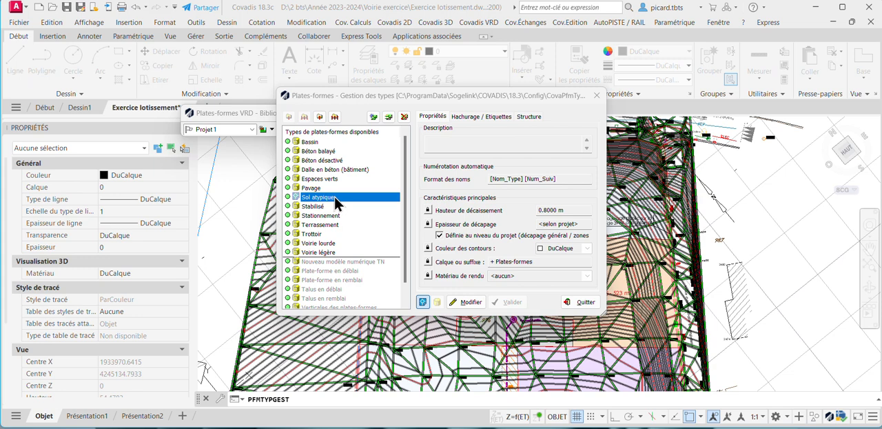
Close the platform type library and choose Voirie légère as the current platform type.
{"action": "left_click", "coordinate": [323, 252]}
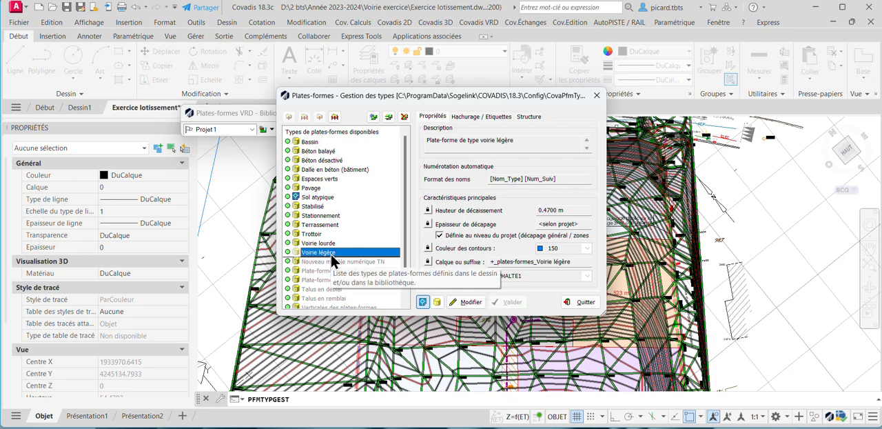
{"action": "left_click", "coordinate": [597, 95]}
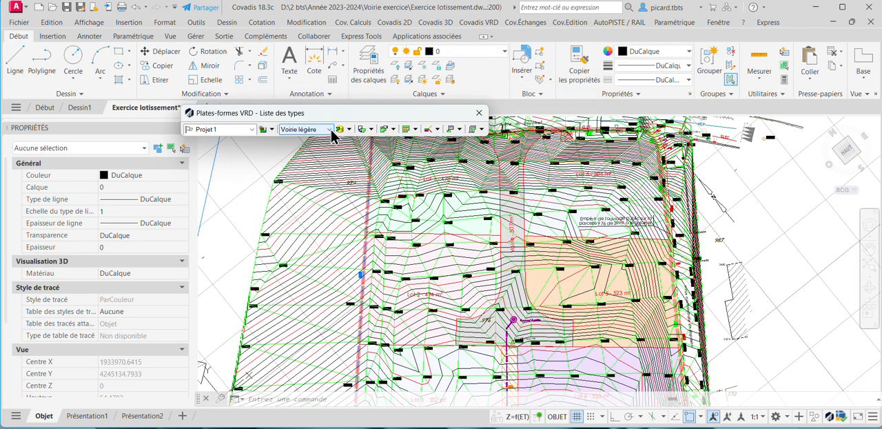
{"action": "left_click", "coordinate": [329, 128]}
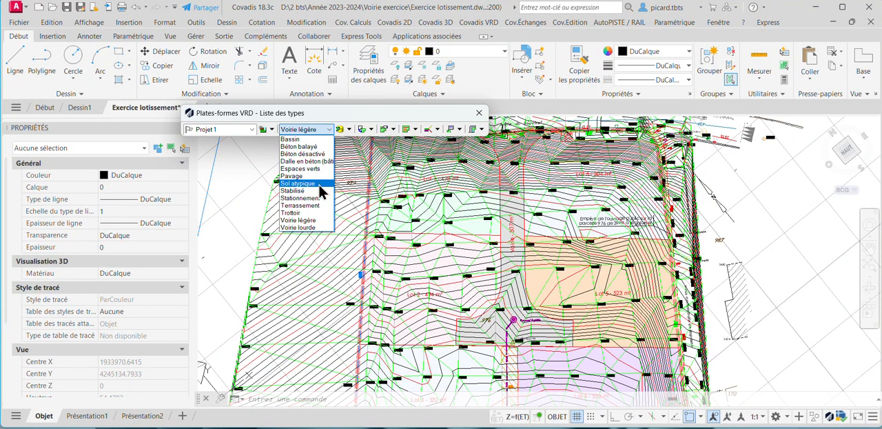
{"action": "left_click", "coordinate": [309, 220]}
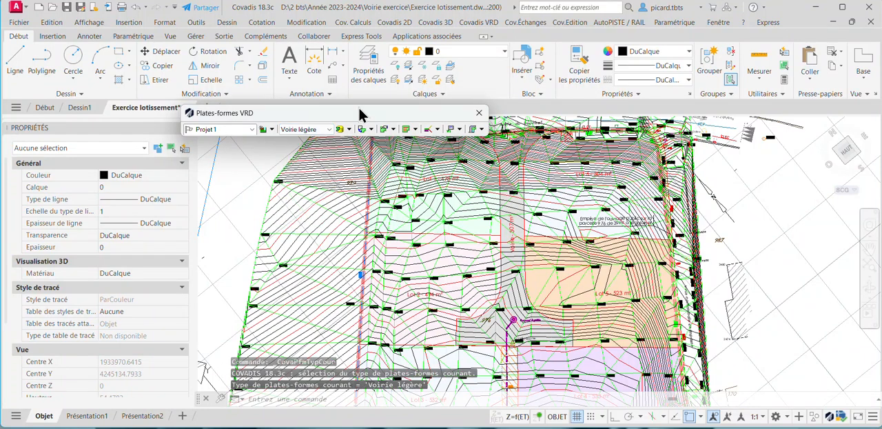
Convert the road outline polyline between the lots into a Voirie légère platform, projecting each vertex onto the terrain state.
{"action": "left_click", "coordinate": [365, 128]}
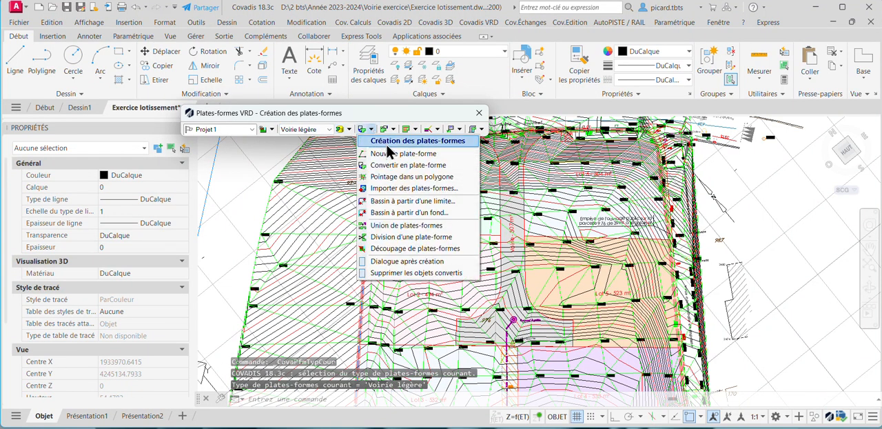
{"action": "left_click", "coordinate": [438, 164]}
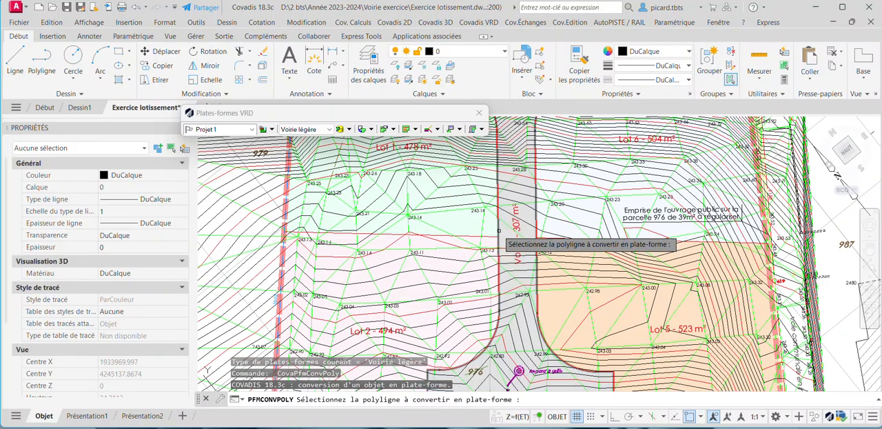
{"action": "left_click", "coordinate": [502, 237]}
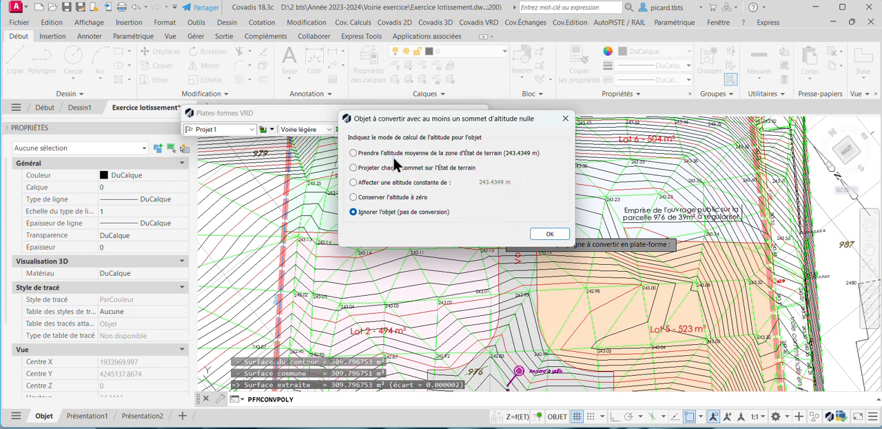
{"action": "left_click", "coordinate": [378, 183]}
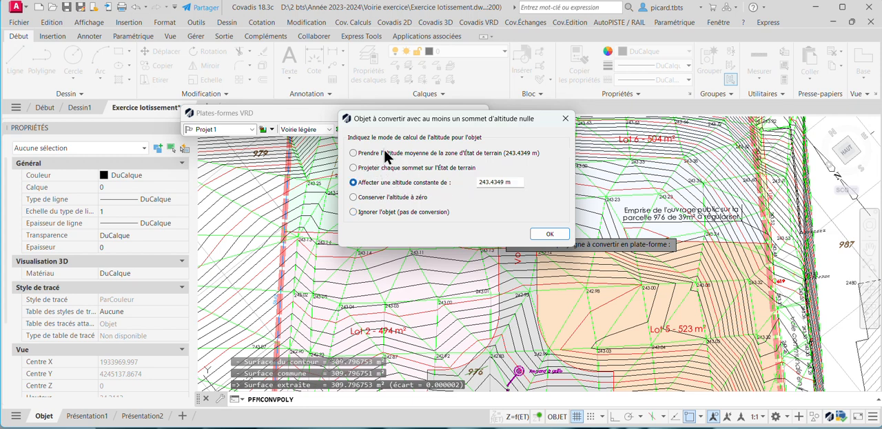
{"action": "left_click", "coordinate": [378, 157]}
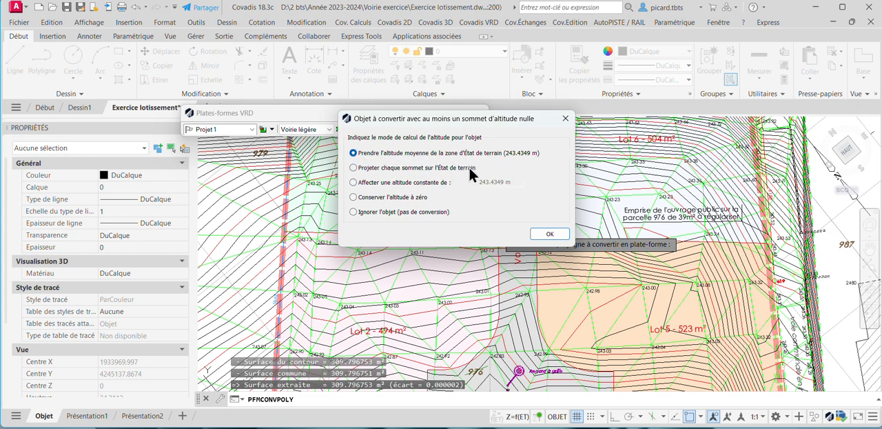
{"action": "left_click", "coordinate": [453, 167]}
{"action": "left_click", "coordinate": [549, 234]}
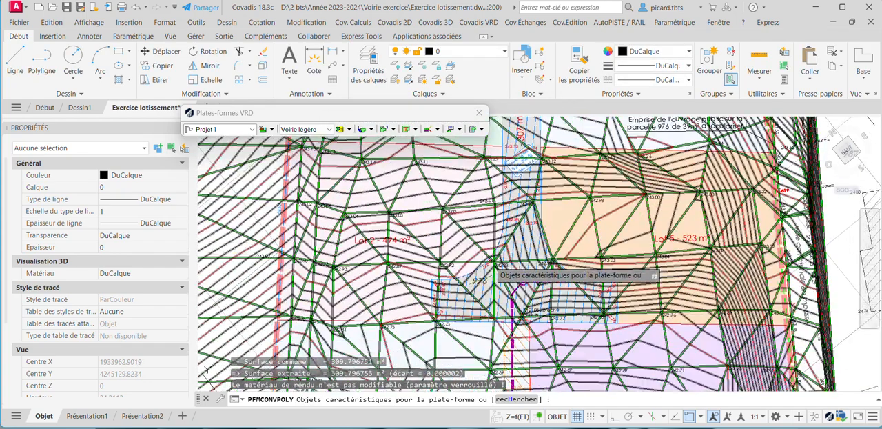
Finish converting the road platform without adding any characteristic objects.
{"action": "scroll", "coordinate": [496, 270], "scroll_direction": "up", "scroll_amount": 3}
{"action": "scroll", "coordinate": [514, 228], "scroll_direction": "down", "scroll_amount": 2}
{"action": "scroll", "coordinate": [513, 229], "scroll_direction": "up", "scroll_amount": 1}
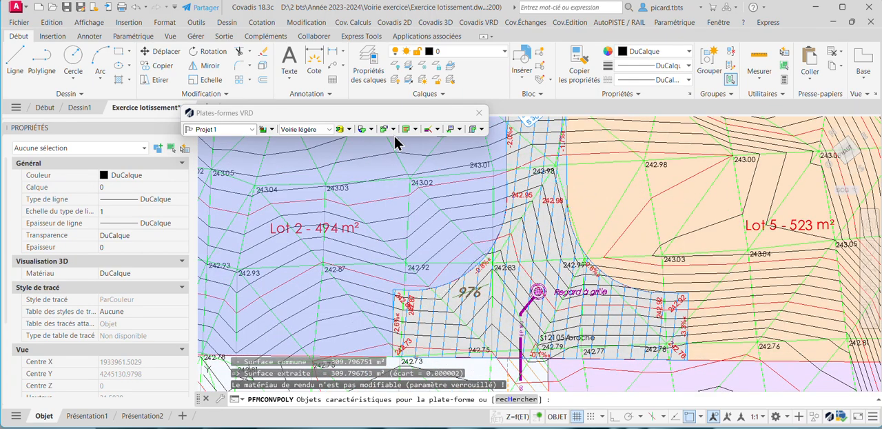
{"action": "left_click", "coordinate": [393, 129]}
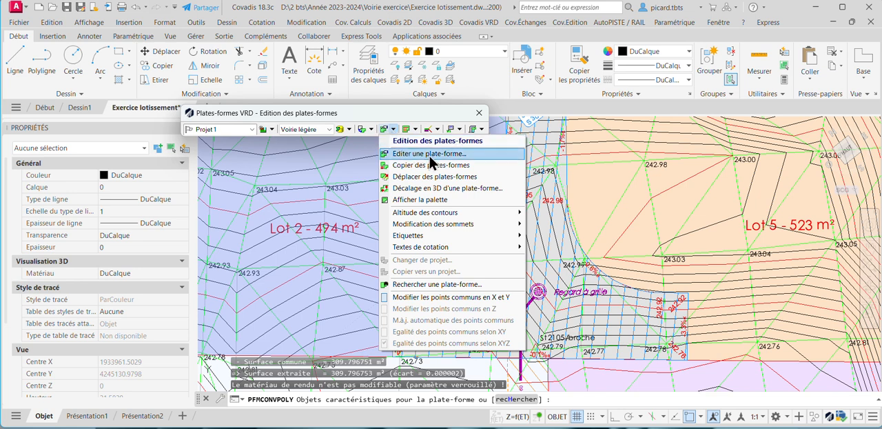
{"action": "left_click", "coordinate": [434, 154]}
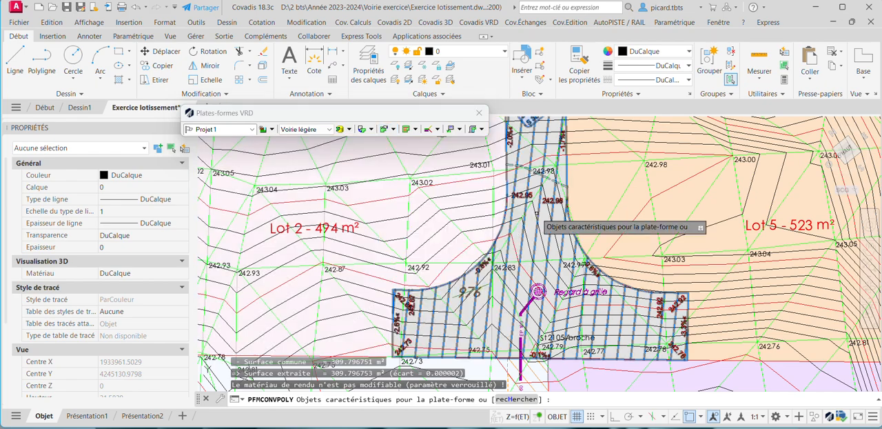
{"action": "left_click", "coordinate": [532, 231]}
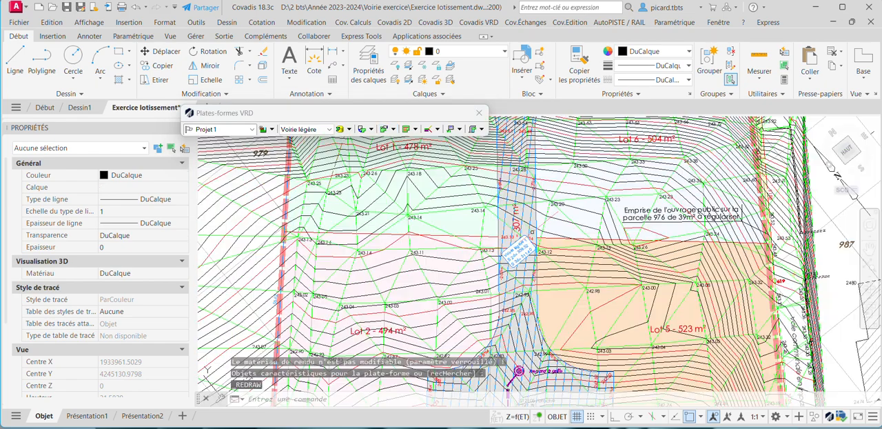
Open the Voirie légère road platform for editing, review its characteristics, and close its properties without changes.
{"action": "middle_click_drag", "start_coordinate": [523, 252], "coordinate": [530, 207]}
{"action": "scroll", "coordinate": [496, 289], "scroll_direction": "up", "scroll_amount": 2}
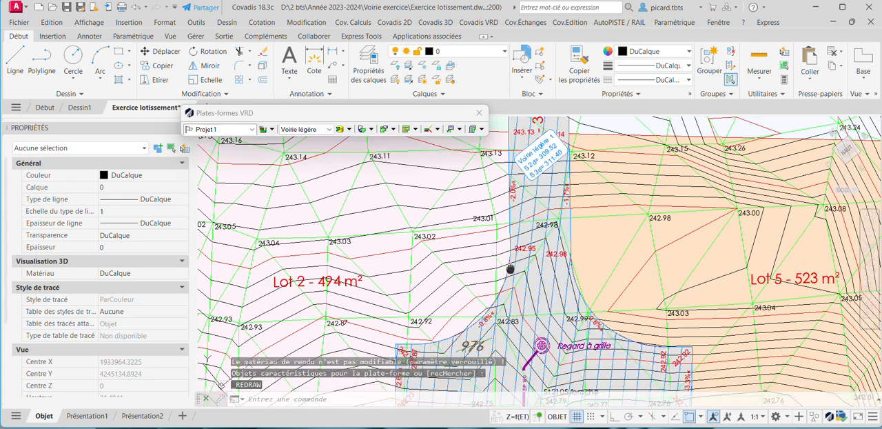
{"action": "middle_click_drag", "start_coordinate": [496, 289], "coordinate": [504, 241]}
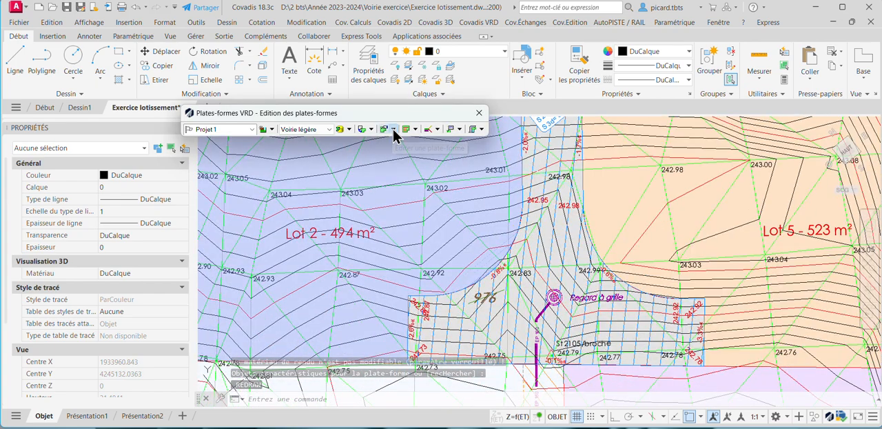
{"action": "left_click", "coordinate": [392, 129]}
{"action": "left_click", "coordinate": [412, 152]}
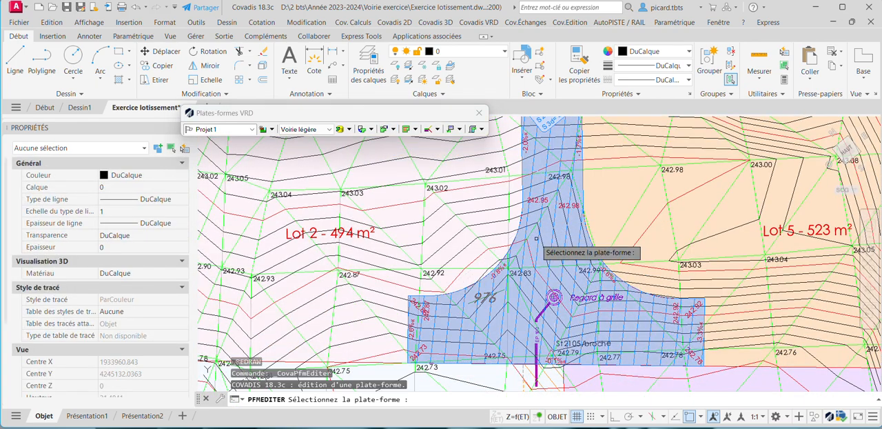
{"action": "left_click", "coordinate": [537, 240]}
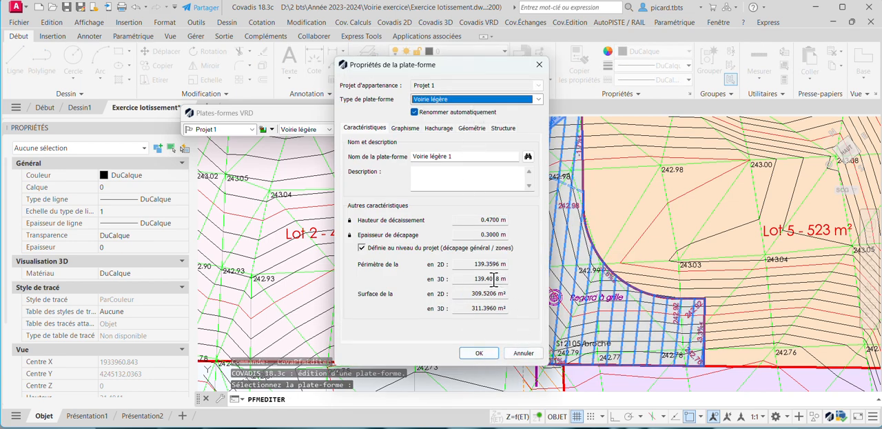
{"action": "left_click", "coordinate": [538, 66]}
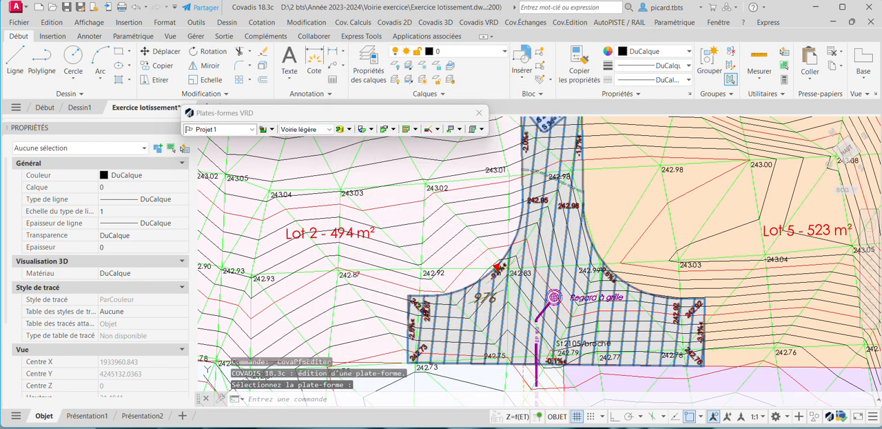
Select the road platform and activate the Z editing mode for its vertices.
{"action": "scroll", "coordinate": [433, 304], "scroll_direction": "up", "scroll_amount": 2}
{"action": "left_click", "coordinate": [400, 297]}
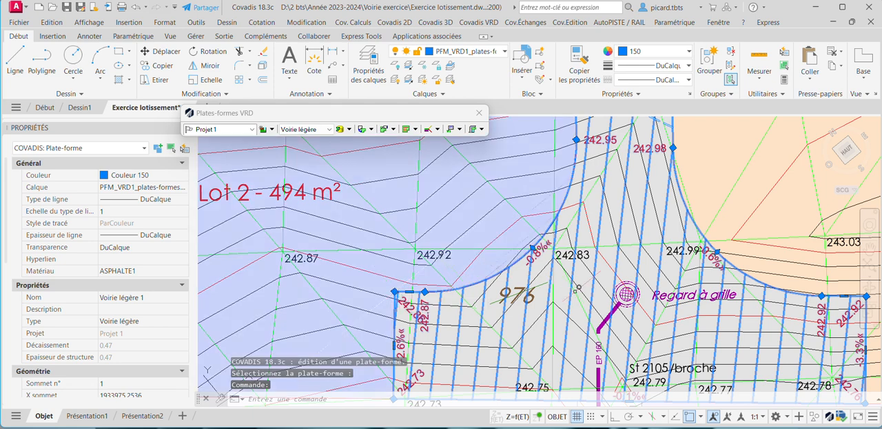
{"action": "left_click", "coordinate": [540, 415]}
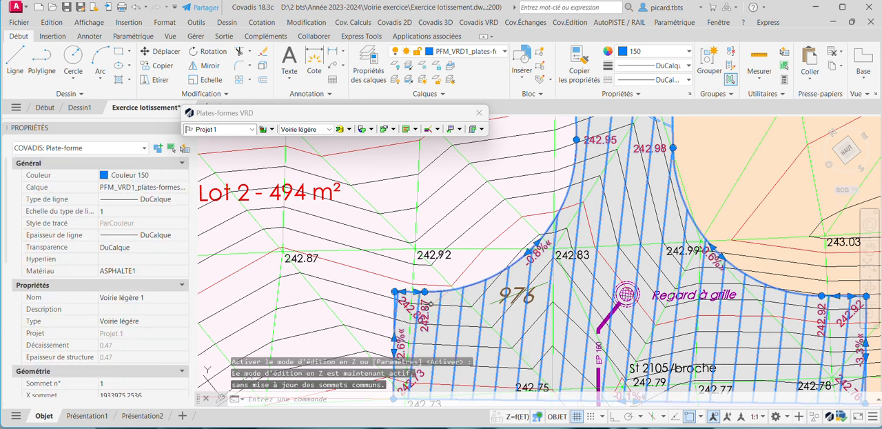
{"action": "left_click", "coordinate": [394, 291]}
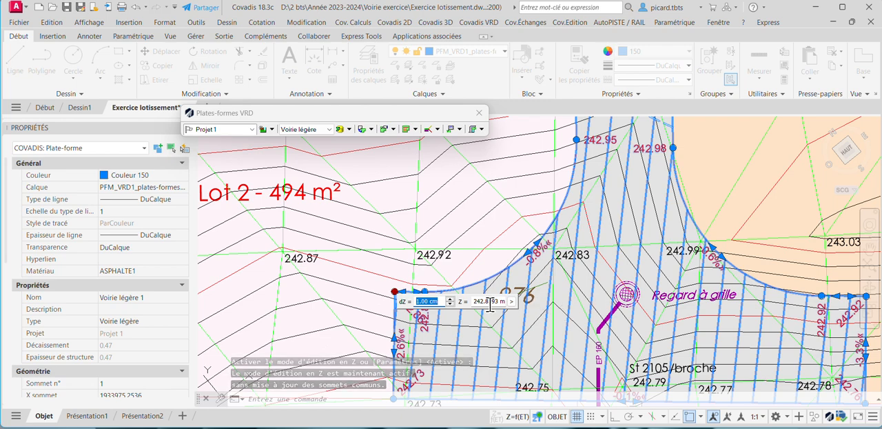
{"action": "key", "text": "Return"}
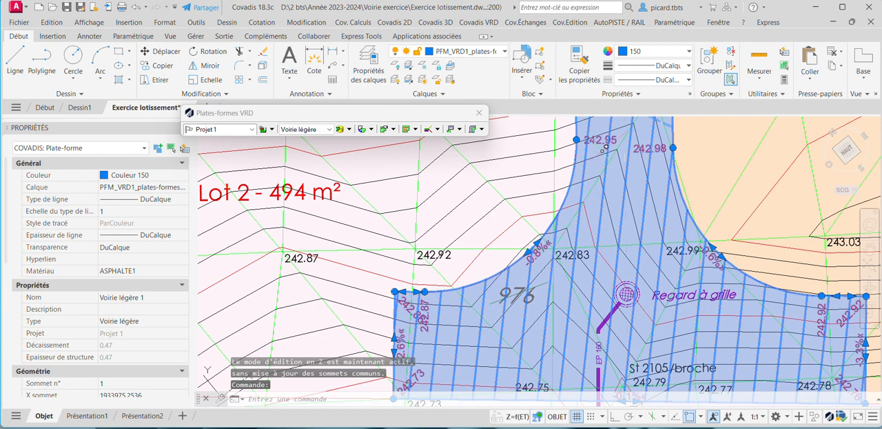
Raise the two adjacent vertices at the upper corner of the turning area, beside Lot 2, to about 242.99 m.
{"action": "middle_click_drag", "start_coordinate": [599, 162], "coordinate": [586, 190]}
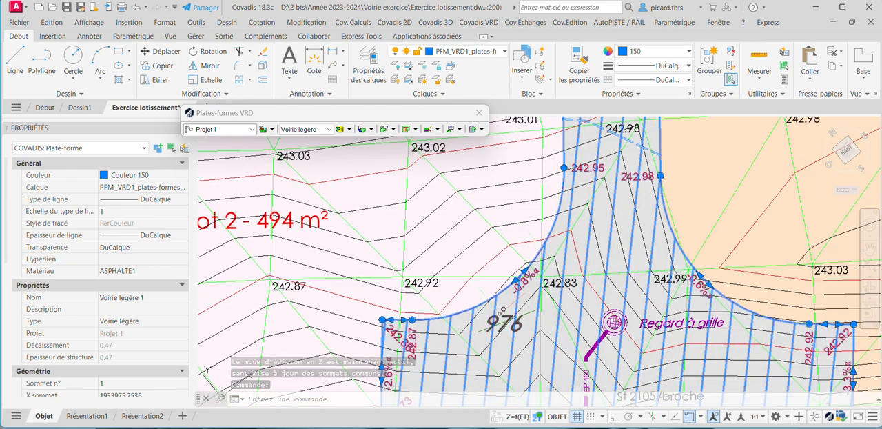
{"action": "scroll", "coordinate": [389, 333], "scroll_direction": "up", "scroll_amount": 2}
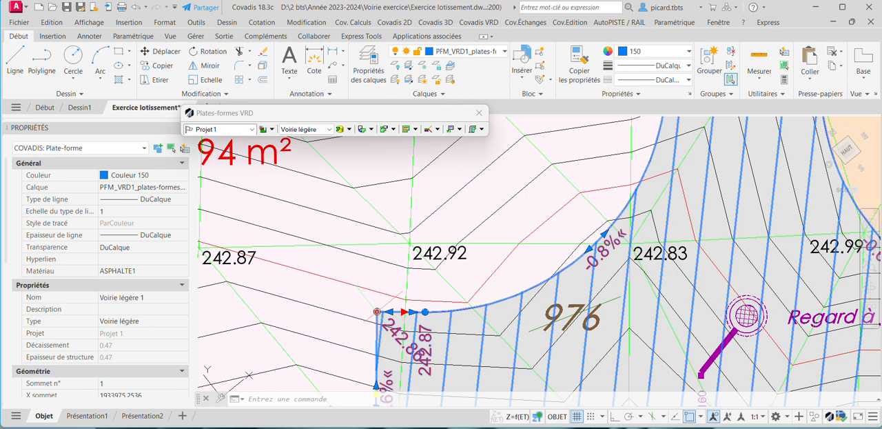
{"action": "left_click", "coordinate": [377, 311]}
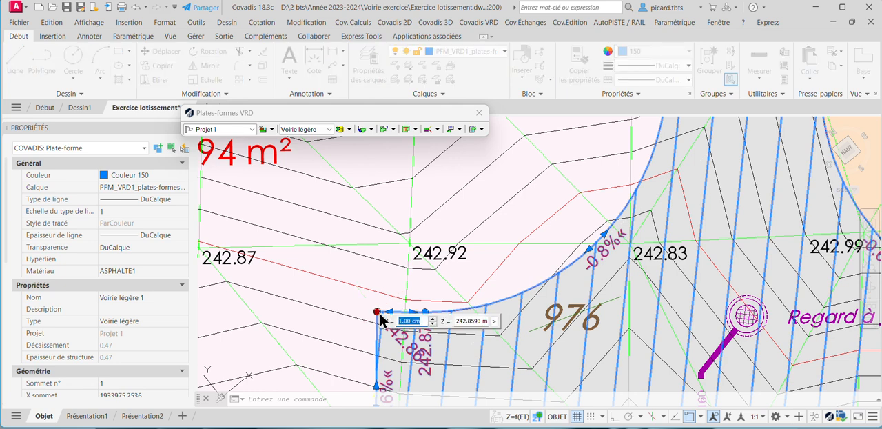
{"action": "left_click", "coordinate": [470, 320]}
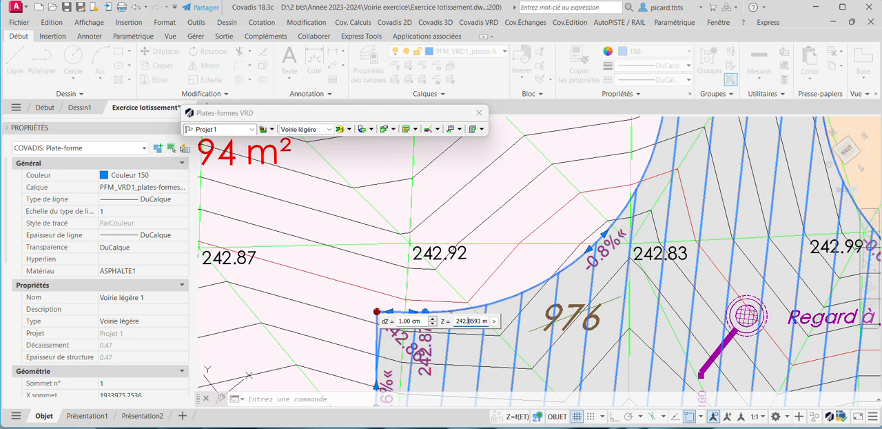
{"action": "key", "text": "Return"}
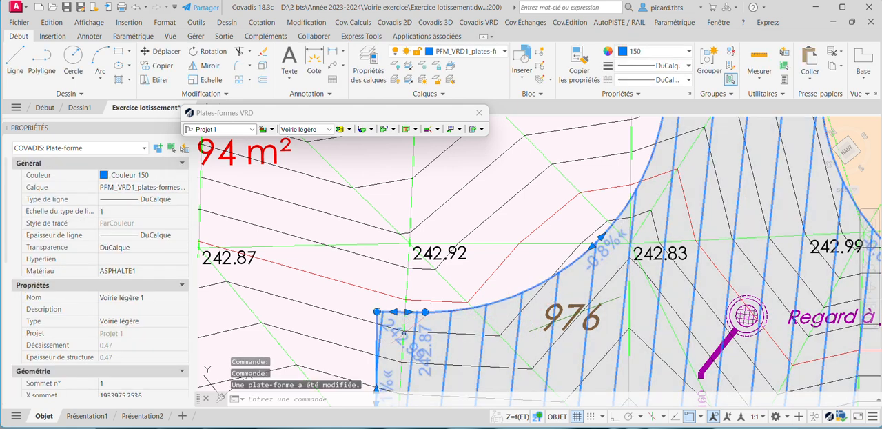
{"action": "left_click", "coordinate": [425, 311]}
{"action": "double_click", "coordinate": [516, 321]}
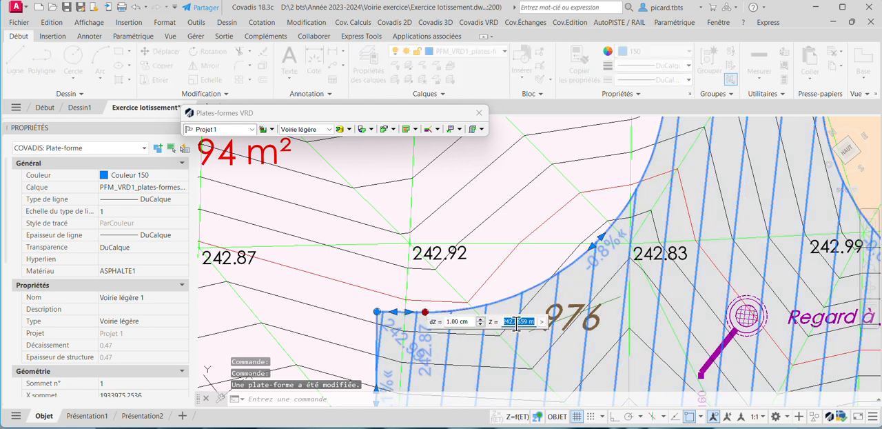
{"action": "left_click", "coordinate": [514, 321]}
{"action": "type", "text": "9"}
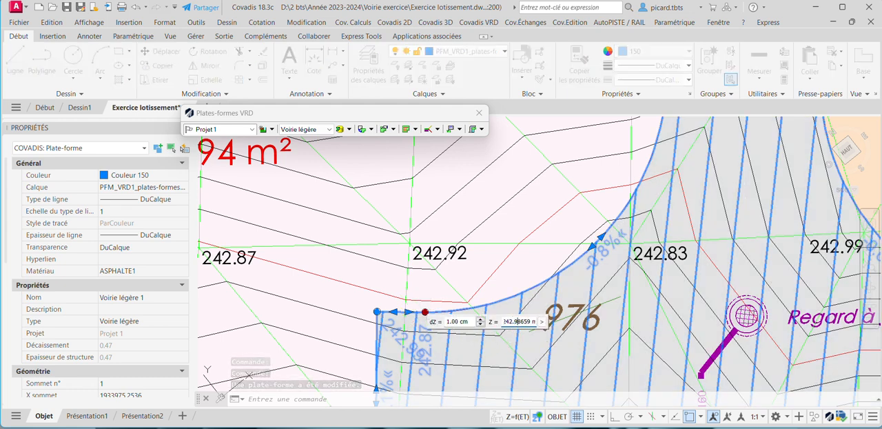
{"action": "key", "text": "Return"}
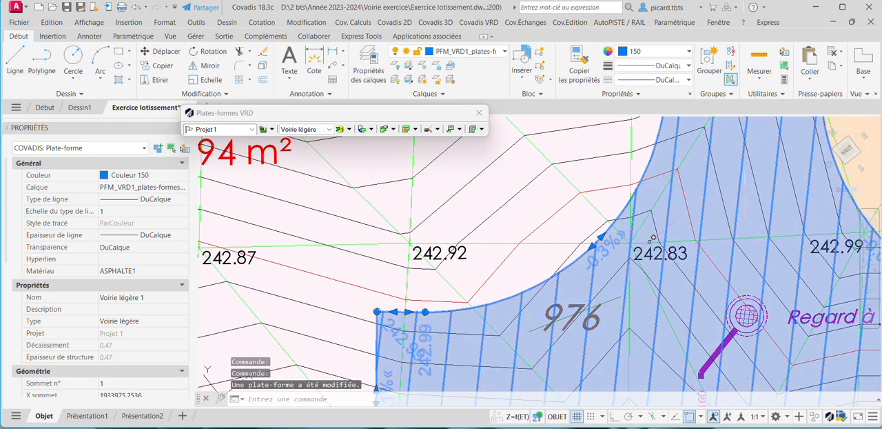
Raise the lower corner vertex on the Lot 2 side of the turning area to about 243.03 m.
{"action": "scroll", "coordinate": [652, 237], "scroll_direction": "down", "scroll_amount": 4}
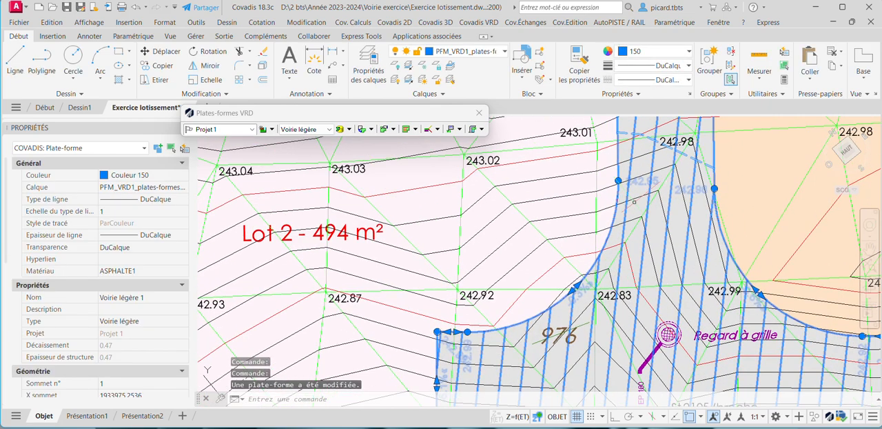
{"action": "scroll", "coordinate": [442, 362], "scroll_direction": "up", "scroll_amount": 3}
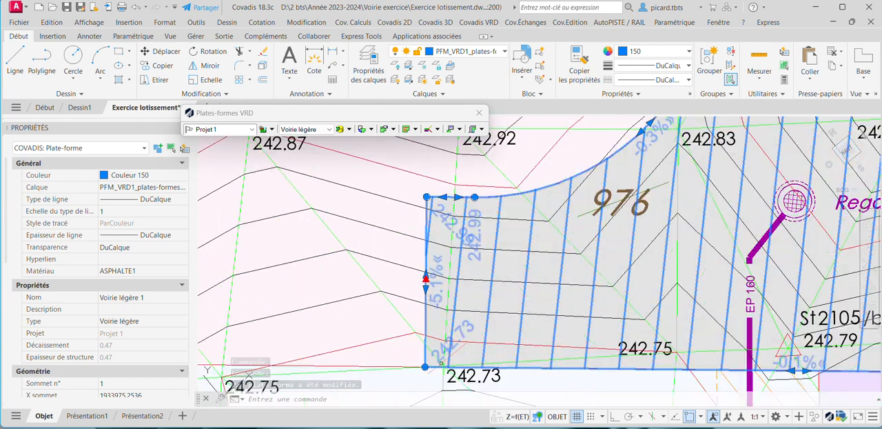
{"action": "left_click", "coordinate": [425, 367]}
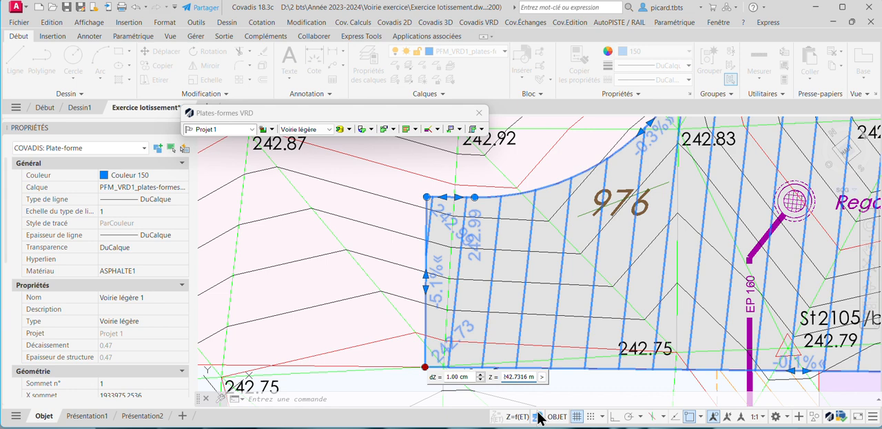
{"action": "type", "text": "0"}
{"action": "key", "text": "Return"}
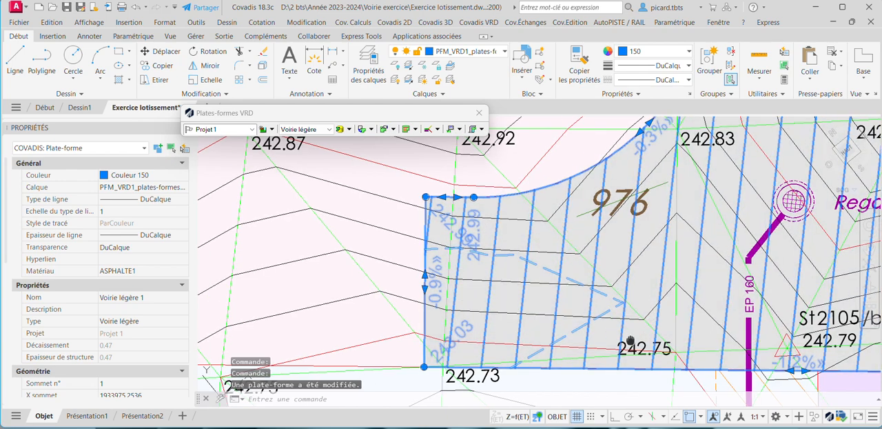
Examine the edited road platform and its remaining vertices, from the turning area up to the junction with route du Bouchet.
{"action": "middle_click_drag", "start_coordinate": [623, 343], "coordinate": [602, 338]}
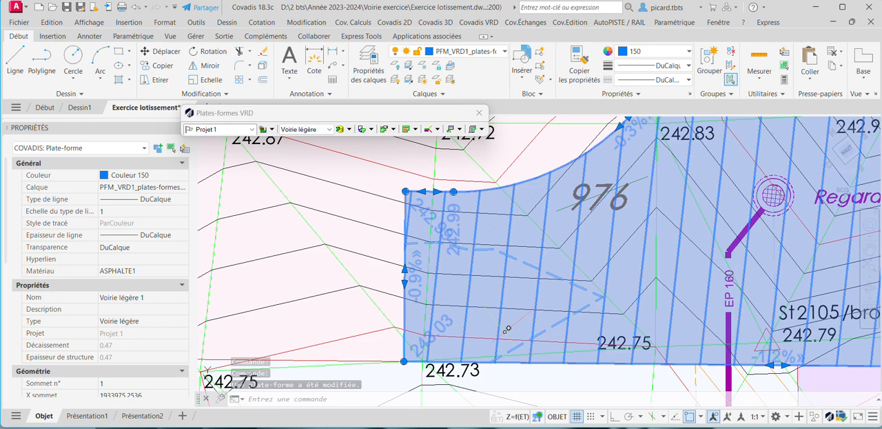
{"action": "scroll", "coordinate": [515, 323], "scroll_direction": "down", "scroll_amount": 3}
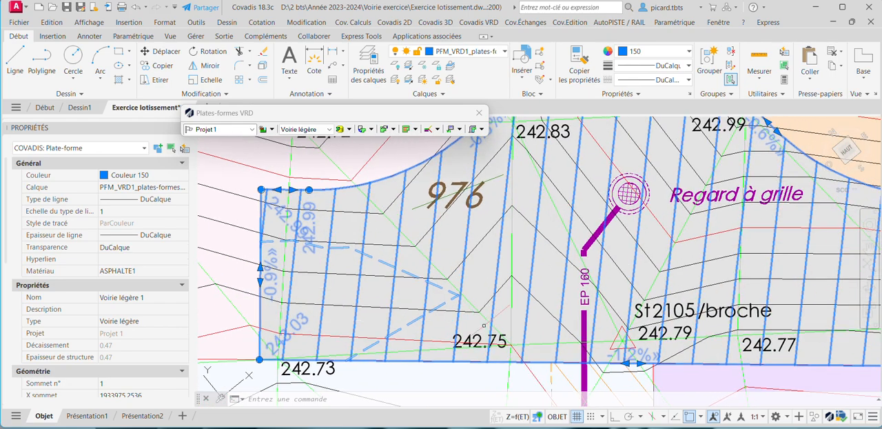
{"action": "middle_click_drag", "start_coordinate": [626, 327], "coordinate": [552, 334]}
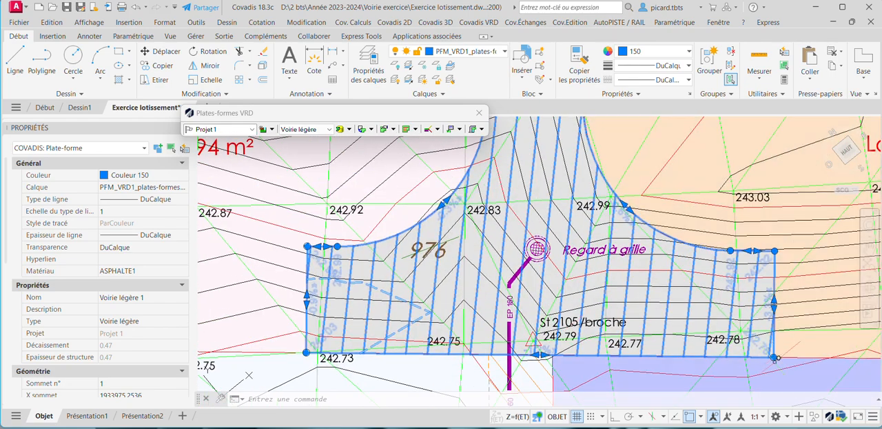
{"action": "scroll", "coordinate": [777, 356], "scroll_direction": "up", "scroll_amount": 2}
{"action": "scroll", "coordinate": [770, 354], "scroll_direction": "down", "scroll_amount": 2}
{"action": "scroll", "coordinate": [475, 321], "scroll_direction": "down", "scroll_amount": 2}
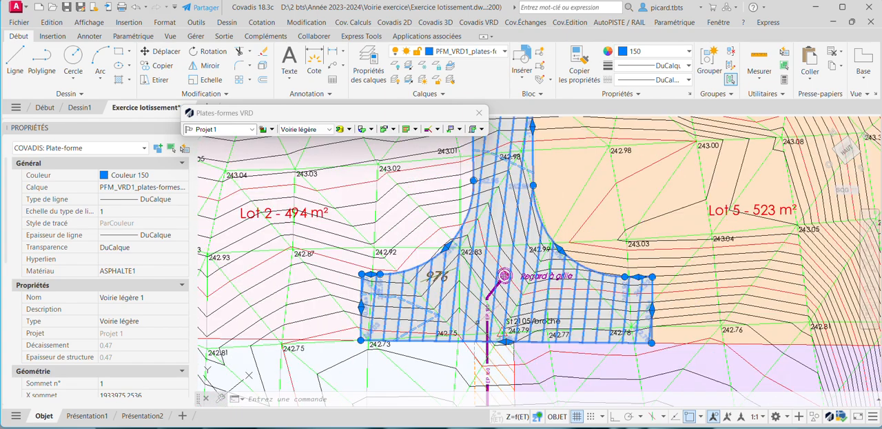
{"action": "middle_click_drag", "start_coordinate": [477, 320], "coordinate": [474, 363]}
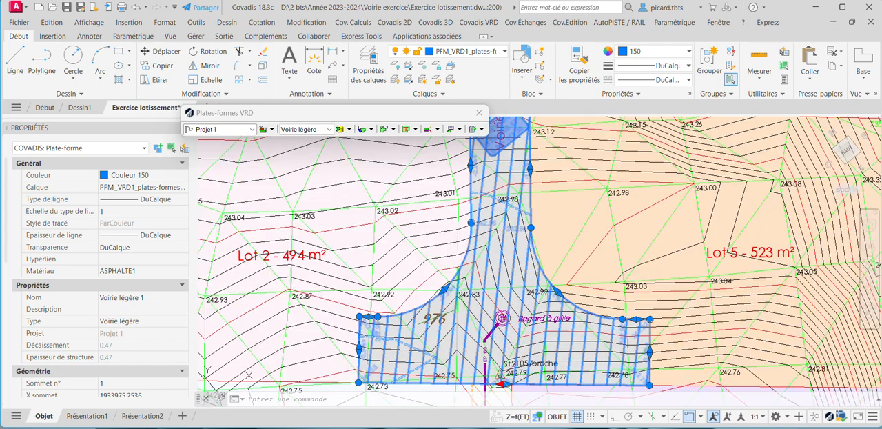
{"action": "middle_click_drag", "start_coordinate": [514, 190], "coordinate": [516, 373]}
{"action": "scroll", "coordinate": [525, 141], "scroll_direction": "down", "scroll_amount": 2}
{"action": "scroll", "coordinate": [518, 131], "scroll_direction": "down", "scroll_amount": 2}
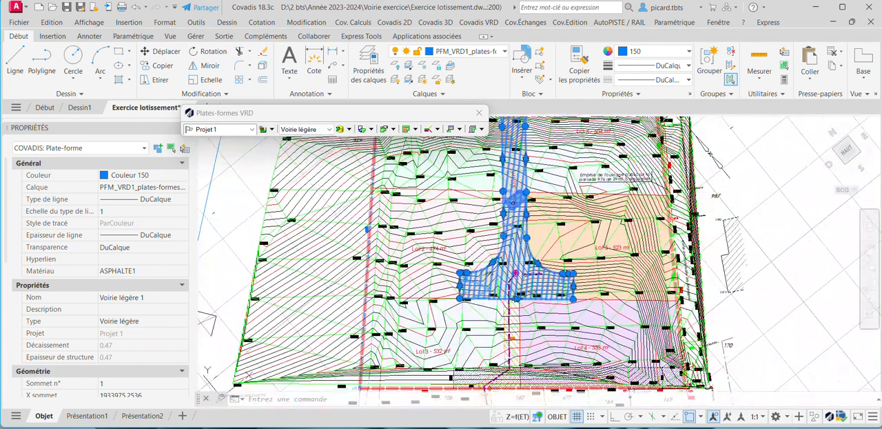
{"action": "scroll", "coordinate": [520, 299], "scroll_direction": "up", "scroll_amount": 6}
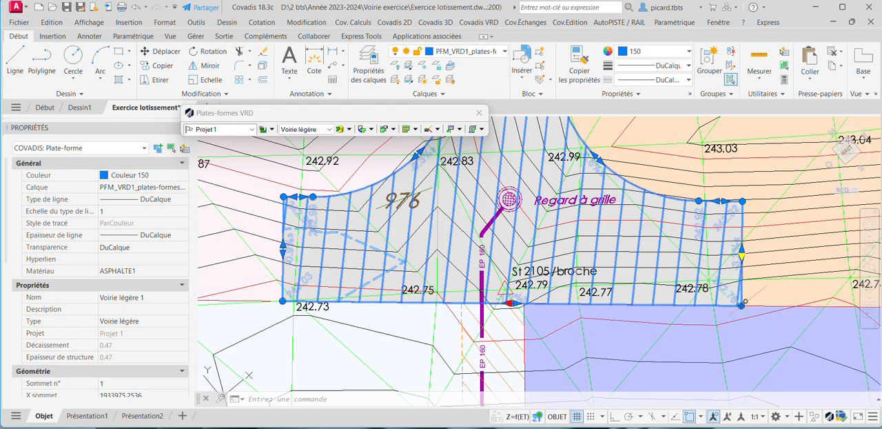
{"action": "scroll", "coordinate": [602, 207], "scroll_direction": "down", "scroll_amount": 2}
{"action": "middle_click_drag", "start_coordinate": [603, 207], "coordinate": [601, 294]}
{"action": "middle_click_drag", "start_coordinate": [559, 164], "coordinate": [558, 279]}
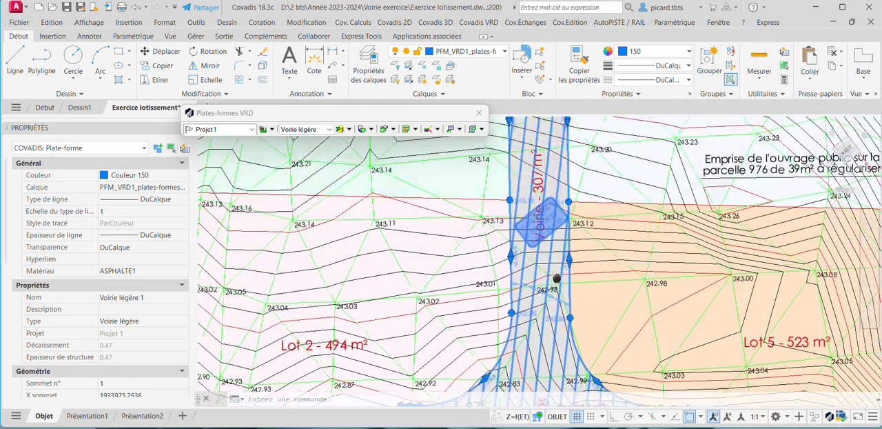
{"action": "middle_click_drag", "start_coordinate": [545, 142], "coordinate": [528, 396]}
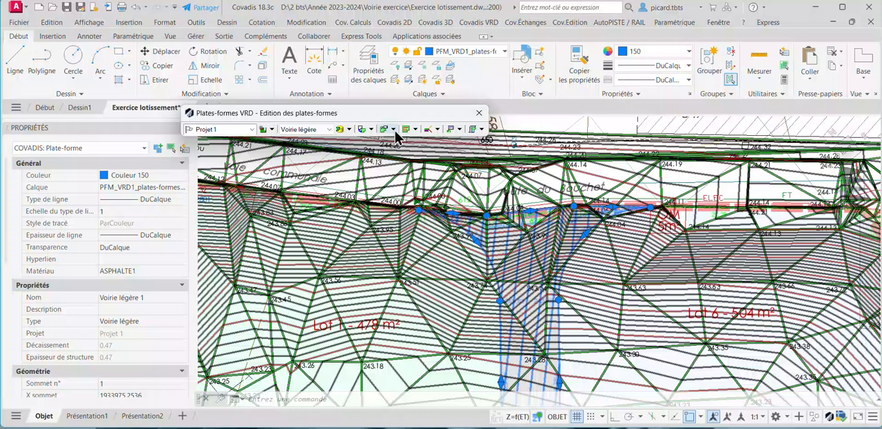
{"action": "left_click", "coordinate": [393, 128]}
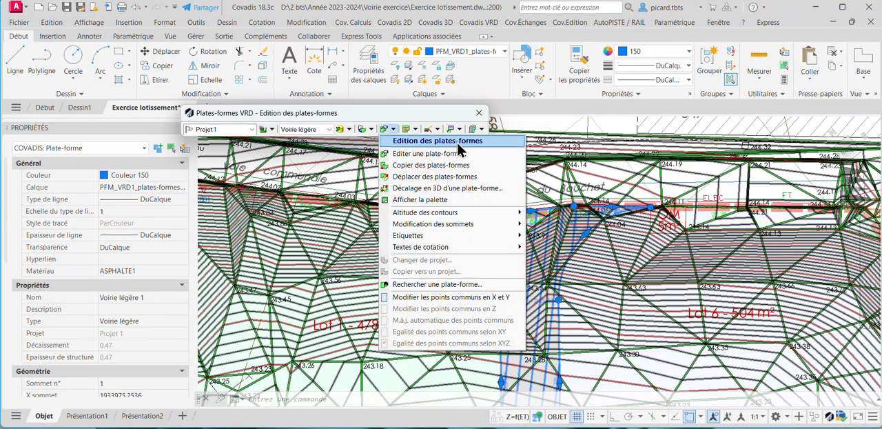
{"action": "left_click", "coordinate": [415, 129]}
{"action": "left_click", "coordinate": [417, 129]}
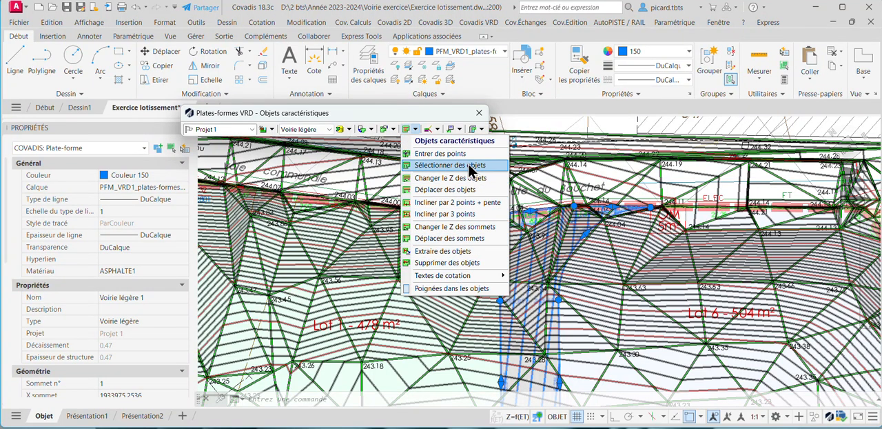
Open the cut and fill embankment slope settings for the road platform's curved side at the Lot 6 entrance.
{"action": "left_click", "coordinate": [433, 129]}
{"action": "left_click", "coordinate": [438, 129]}
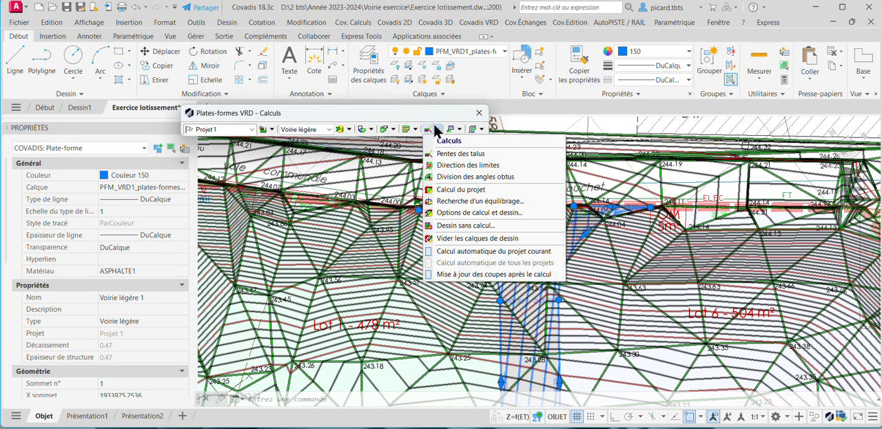
{"action": "left_click", "coordinate": [483, 164]}
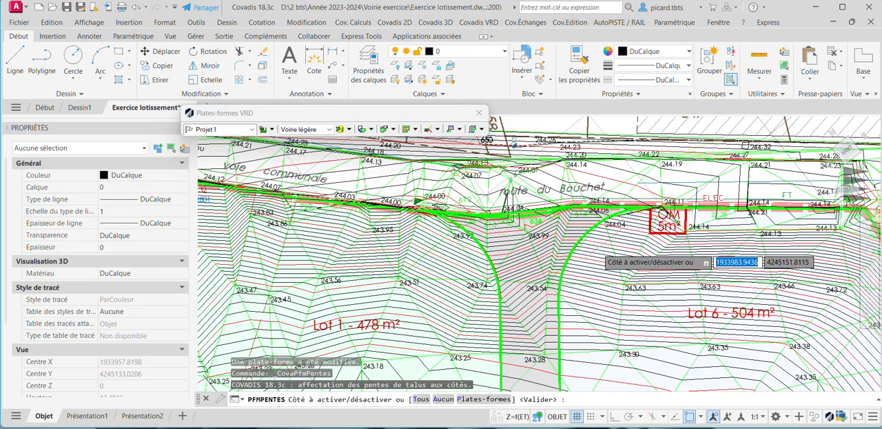
{"action": "left_click", "coordinate": [582, 233]}
{"action": "mouse_move", "coordinate": [581, 232]}
{"action": "middle_mouse_down"}
{"action": "mouse_move", "coordinate": [542, 155]}
{"action": "mouse_move", "coordinate": [527, 179]}
{"action": "middle_mouse_up"}
{"action": "scroll", "coordinate": [527, 181], "scroll_direction": "down", "scroll_amount": 4}
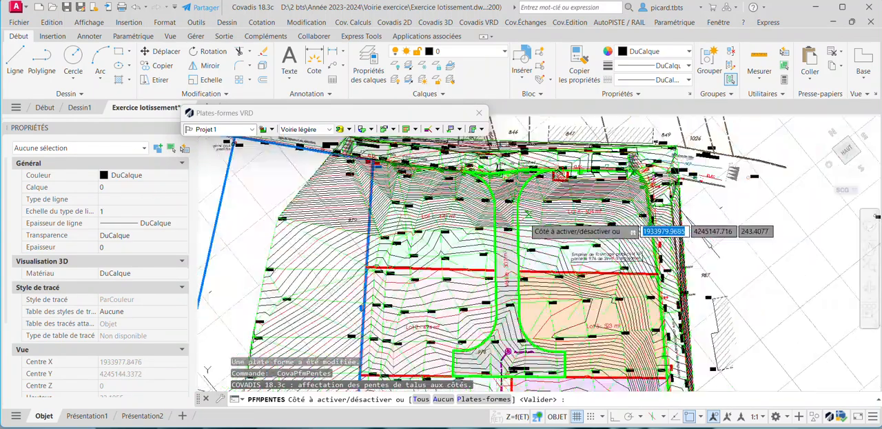
{"action": "left_click", "coordinate": [517, 209]}
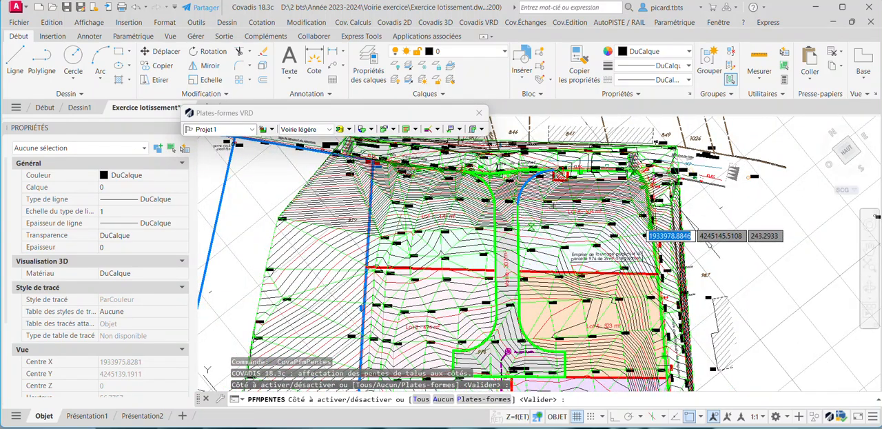
{"action": "key", "text": "Return"}
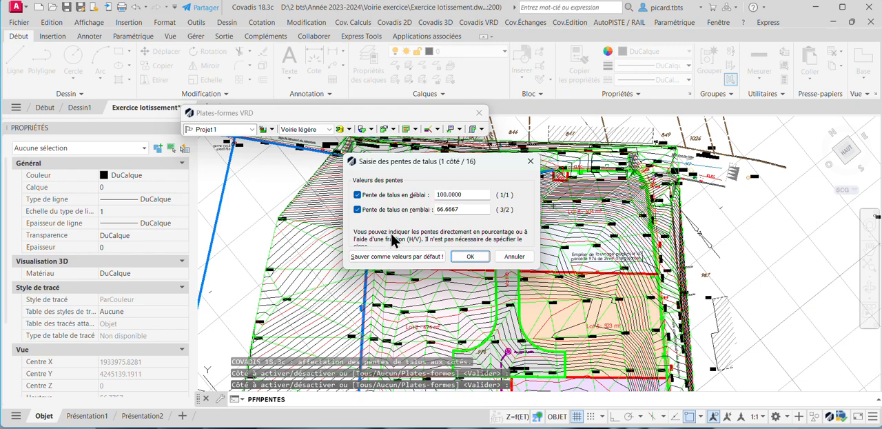
{"action": "left_click", "coordinate": [532, 164]}
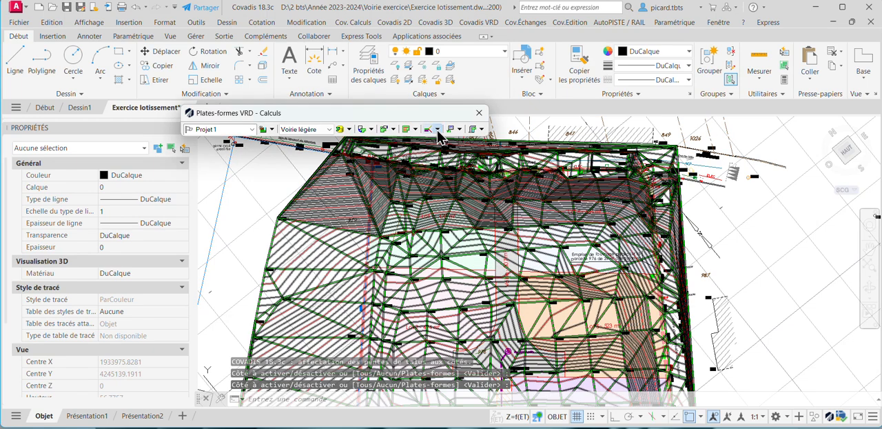
Calculate Projet 1 with its road platform and embankments, and check the drawn result at the turning area beside Lot 2.
{"action": "left_click", "coordinate": [436, 129]}
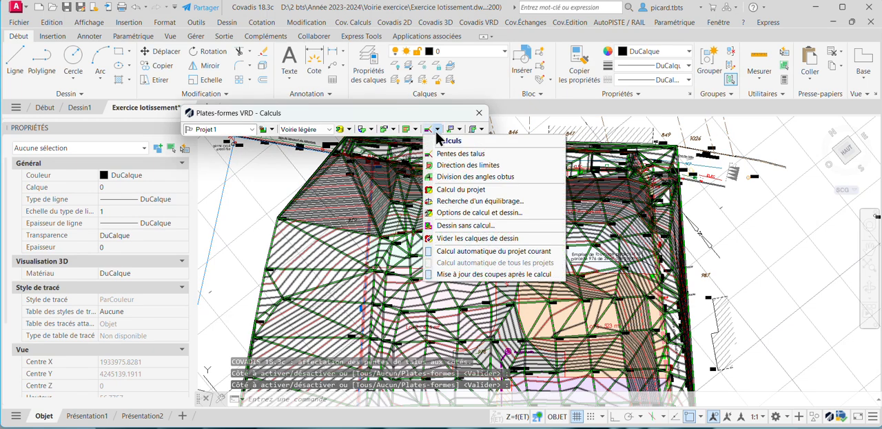
{"action": "left_click", "coordinate": [461, 190]}
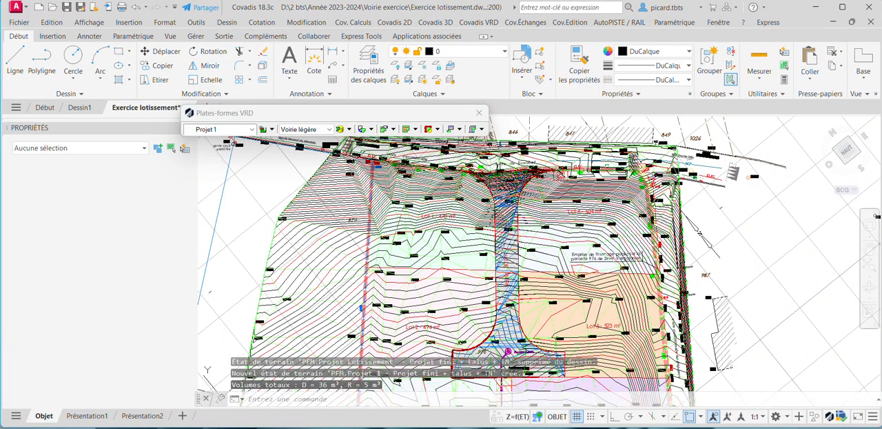
{"action": "middle_click_drag", "start_coordinate": [518, 299], "coordinate": [513, 241]}
{"action": "scroll", "coordinate": [451, 296], "scroll_direction": "up", "scroll_amount": 4}
{"action": "middle_click_drag", "start_coordinate": [453, 297], "coordinate": [445, 220]}
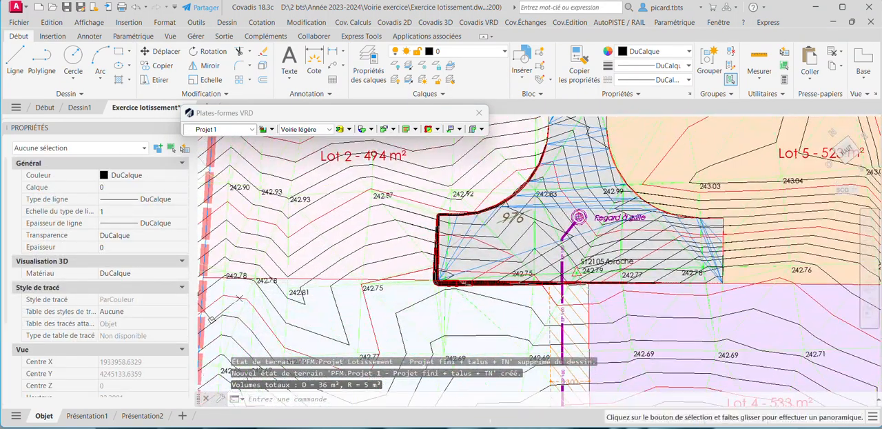
{"action": "middle_click_drag", "start_coordinate": [585, 204], "coordinate": [530, 258]}
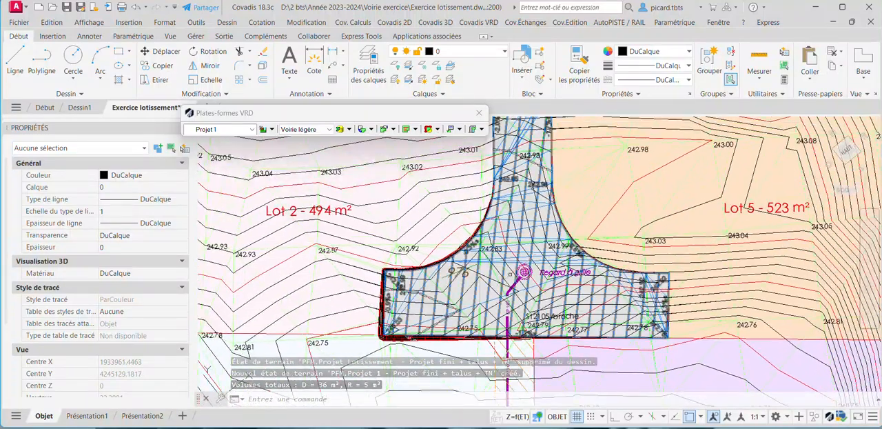
Inspect the calculated project terrain model in the 3D object viewer, from several angles around the road.
{"action": "left_click", "coordinate": [526, 258]}
{"action": "right_click", "coordinate": [527, 259]}
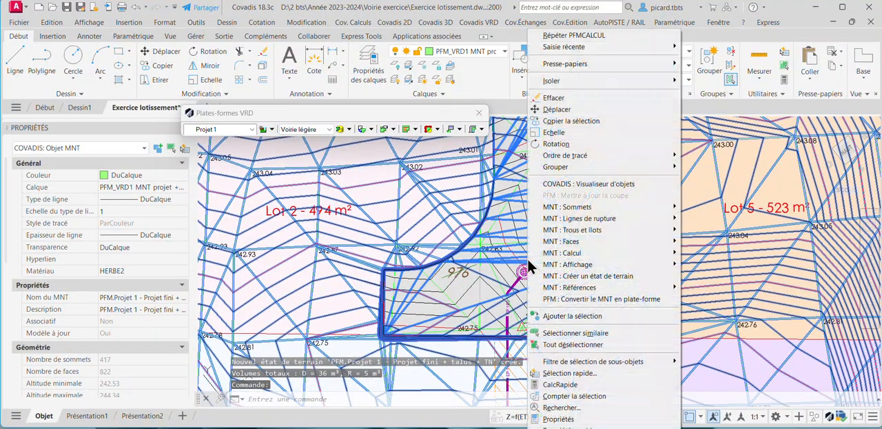
{"action": "left_click", "coordinate": [578, 186]}
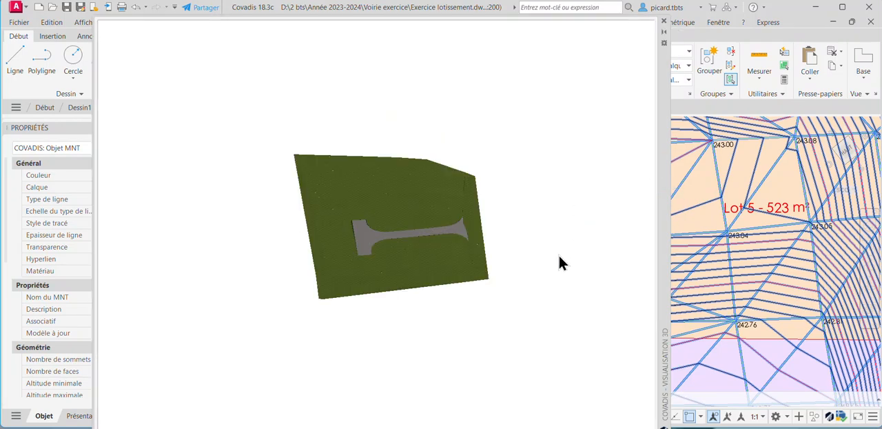
{"action": "left_click_drag", "start_coordinate": [558, 253], "coordinate": [488, 221]}
{"action": "scroll", "coordinate": [378, 239], "scroll_direction": "up", "scroll_amount": 5}
{"action": "scroll", "coordinate": [520, 201], "scroll_direction": "down", "scroll_amount": 3}
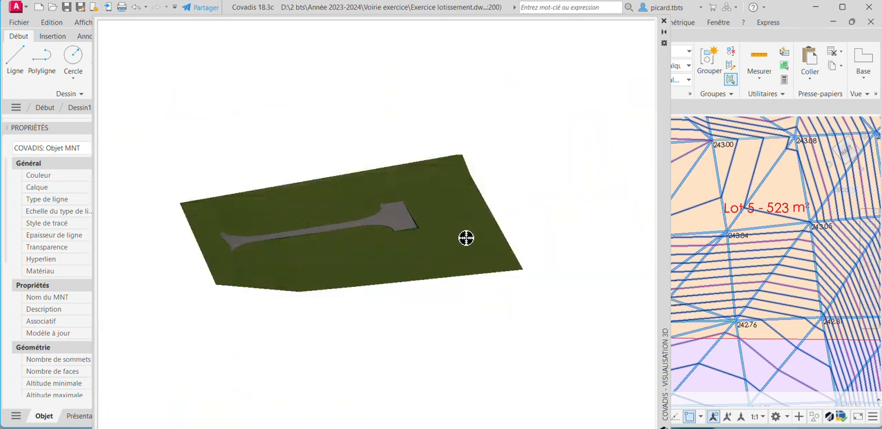
{"action": "left_click", "coordinate": [664, 22]}
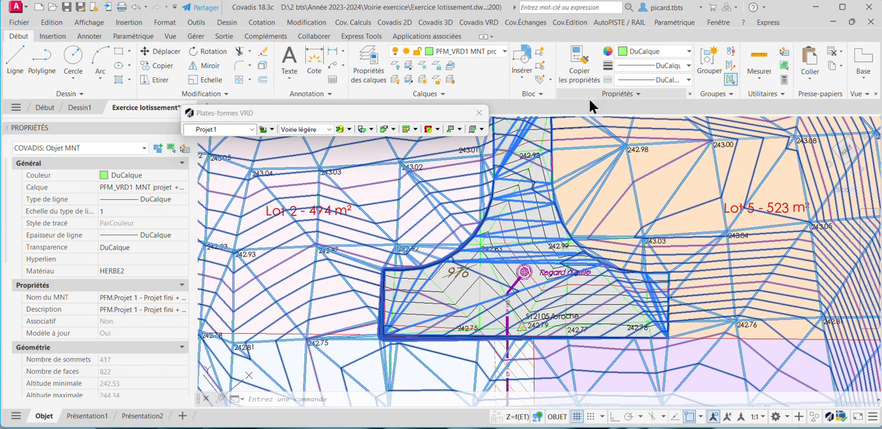
Try to label the road platform's vertex altitudes at the turning area, using the Standard Altitude label model on the + Altitudes layer.
{"action": "left_click", "coordinate": [458, 129]}
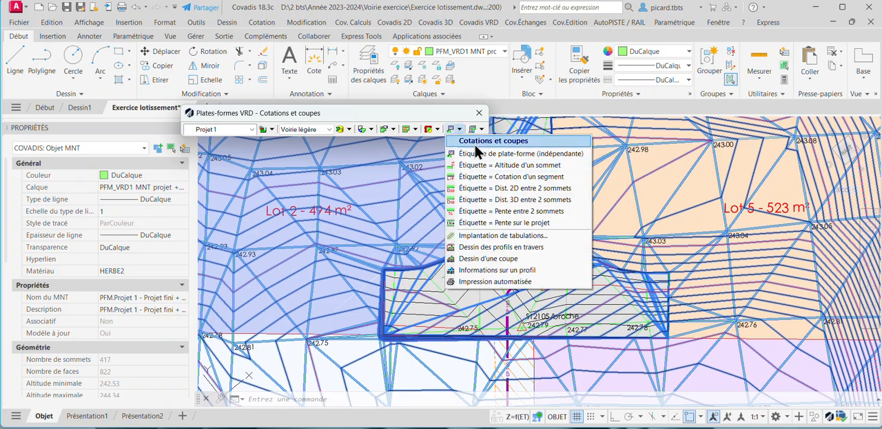
{"action": "left_click", "coordinate": [553, 164]}
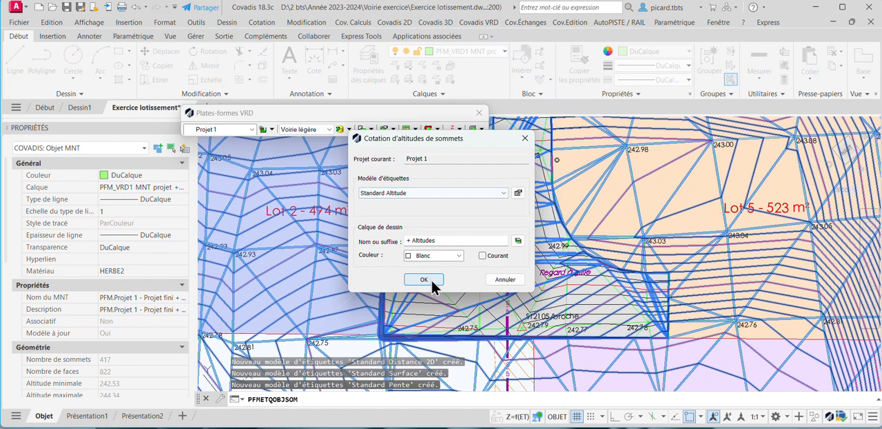
{"action": "left_click", "coordinate": [432, 282]}
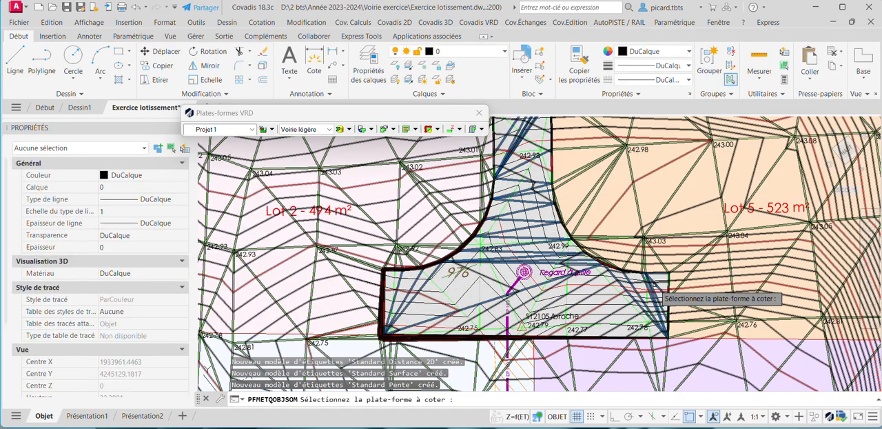
{"action": "left_click", "coordinate": [658, 284]}
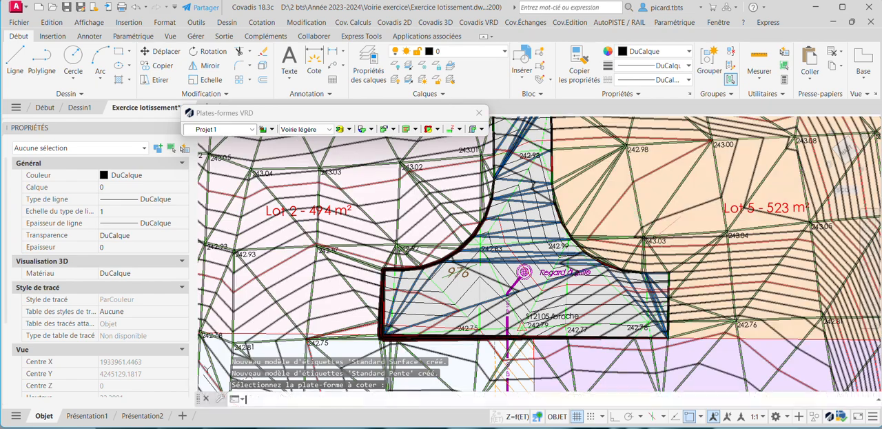
Try to label the platform's vertex altitudes by picking it on the straight road section beside Lot 6.
{"action": "key", "text": "Return"}
{"action": "left_click", "coordinate": [423, 278]}
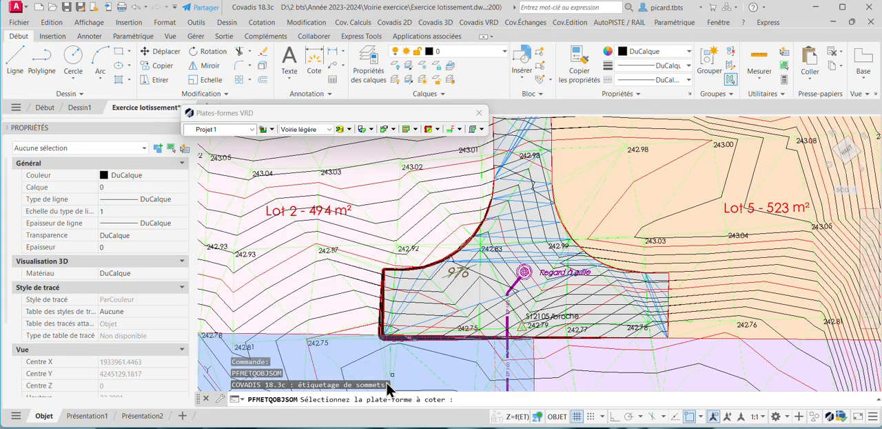
{"action": "scroll", "coordinate": [500, 238], "scroll_direction": "up", "scroll_amount": 4}
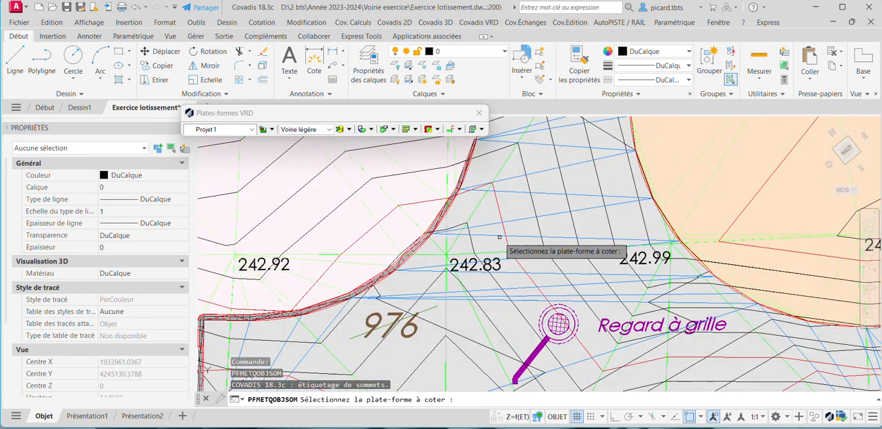
{"action": "scroll", "coordinate": [501, 252], "scroll_direction": "down", "scroll_amount": 6}
{"action": "middle_click_drag", "start_coordinate": [515, 209], "coordinate": [504, 331]}
{"action": "scroll", "coordinate": [527, 238], "scroll_direction": "down", "scroll_amount": 2}
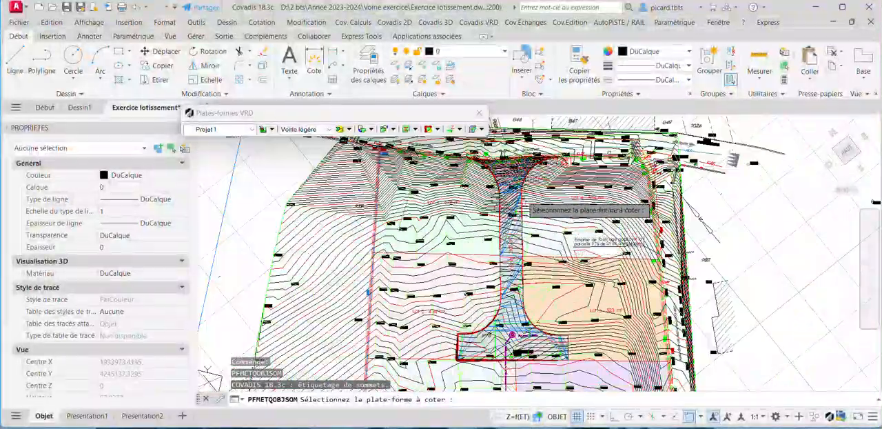
{"action": "scroll", "coordinate": [529, 228], "scroll_direction": "up", "scroll_amount": 6}
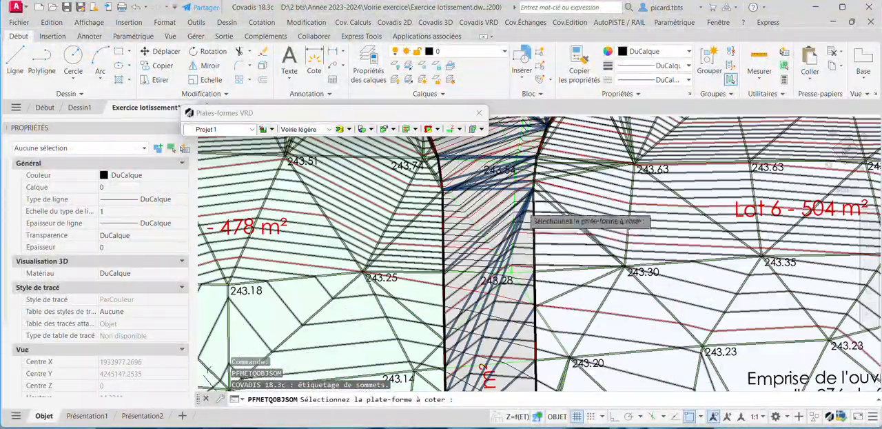
{"action": "left_click", "coordinate": [522, 208]}
{"action": "scroll", "coordinate": [536, 249], "scroll_direction": "down", "scroll_amount": 6}
{"action": "middle_click_drag", "start_coordinate": [535, 252], "coordinate": [519, 208]}
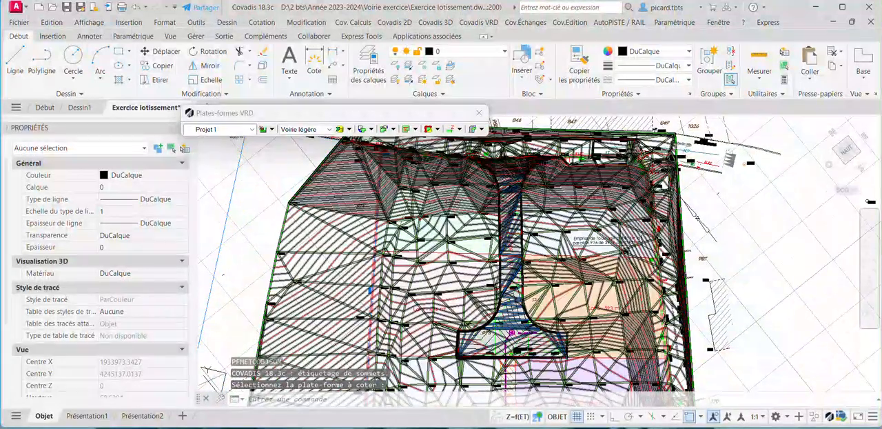
Retry the Standard Altitude vertex labelling on the road platform's middle section and turning area, and leave the command.
{"action": "left_click", "coordinate": [520, 242]}
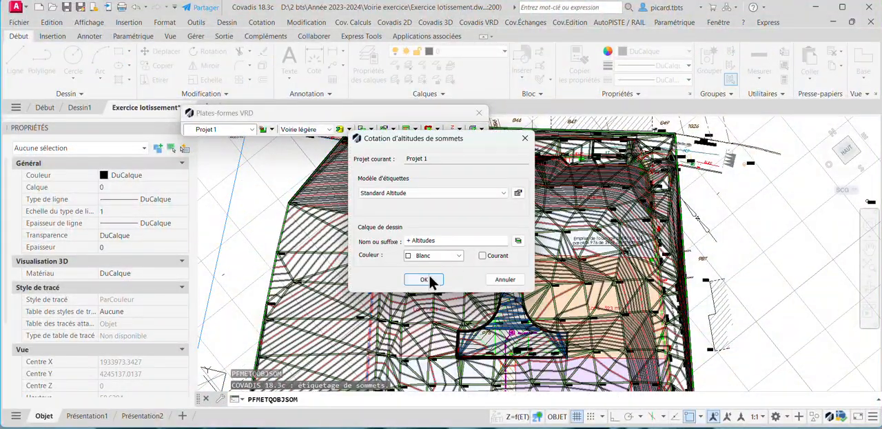
{"action": "left_click", "coordinate": [425, 279]}
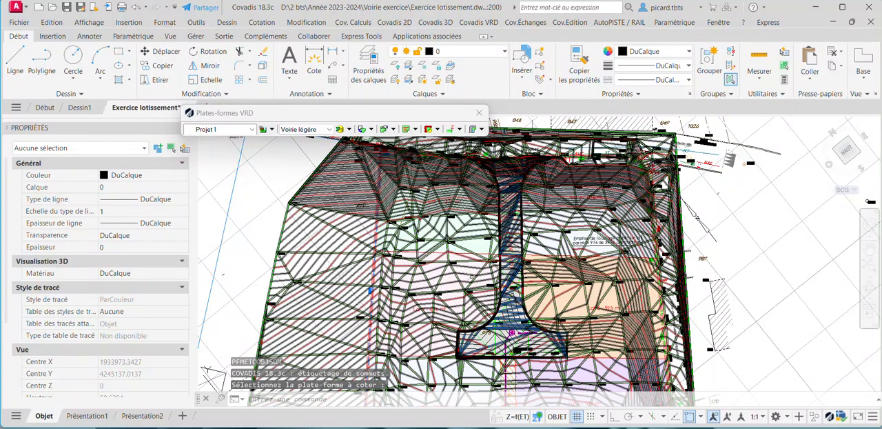
{"action": "middle_click_drag", "start_coordinate": [511, 357], "coordinate": [512, 282]}
{"action": "key", "text": "Return"}
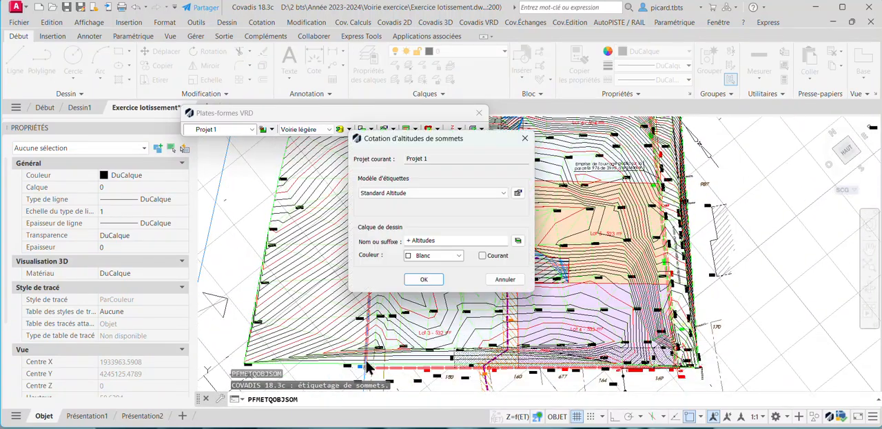
{"action": "left_click", "coordinate": [433, 279]}
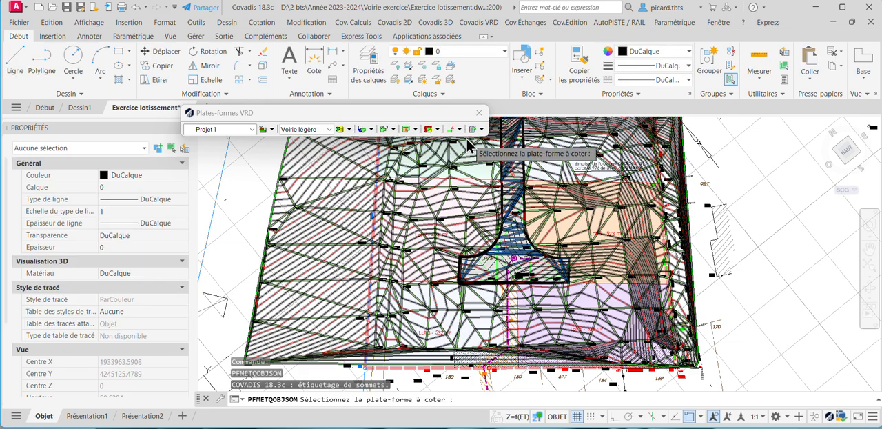
{"action": "left_click", "coordinate": [459, 129]}
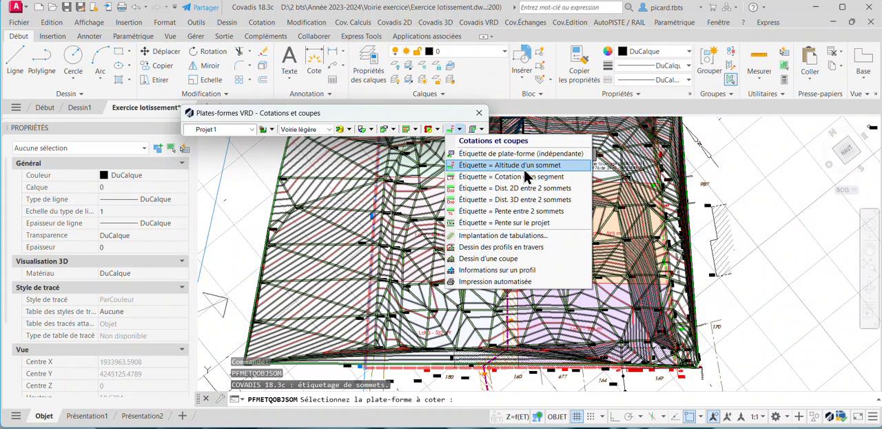
{"action": "left_click", "coordinate": [527, 166]}
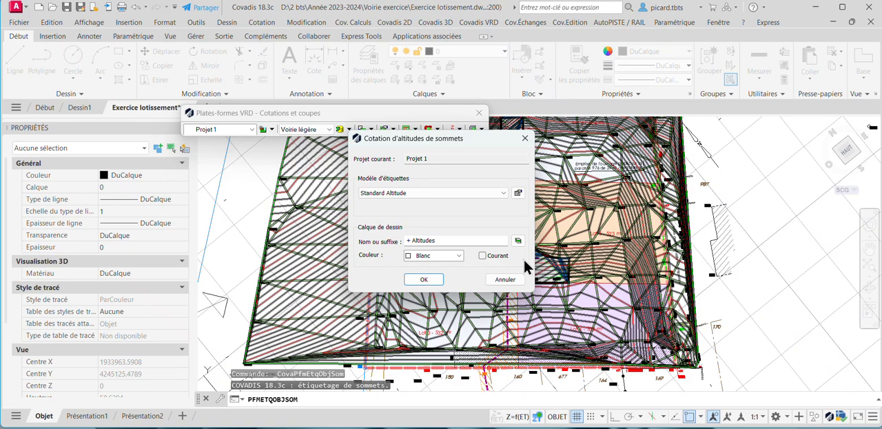
{"action": "left_click", "coordinate": [425, 280]}
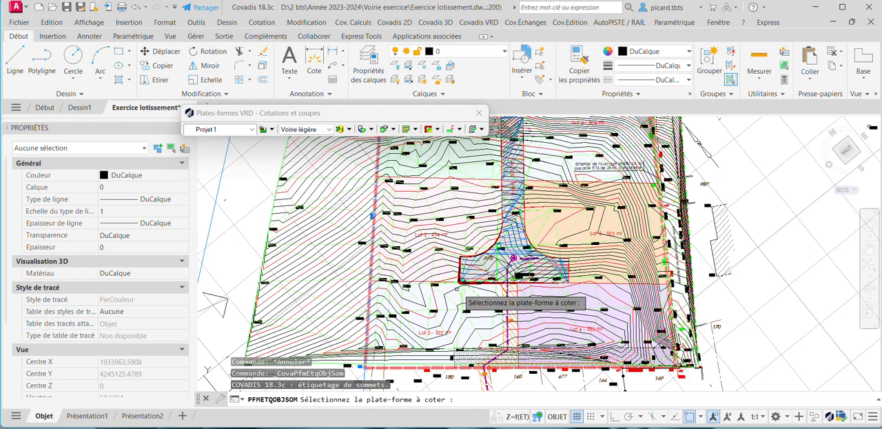
{"action": "mouse_move", "coordinate": [425, 335]}
{"action": "middle_mouse_down"}
{"action": "mouse_move", "coordinate": [489, 248]}
{"action": "mouse_move", "coordinate": [422, 351]}
{"action": "middle_mouse_up"}
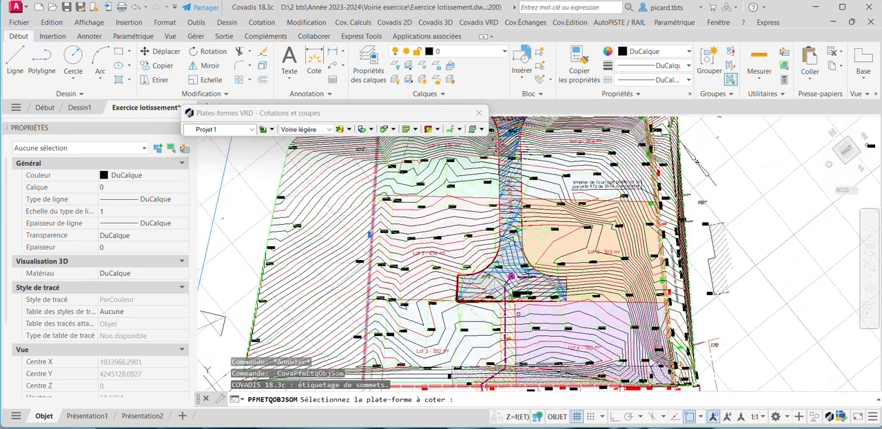
{"action": "key", "text": "Escape"}
Look through the layer list for the PFM_VRD1 project layers and examine the road platform's junction with route du Bouchet.
{"action": "left_click", "coordinate": [473, 48]}
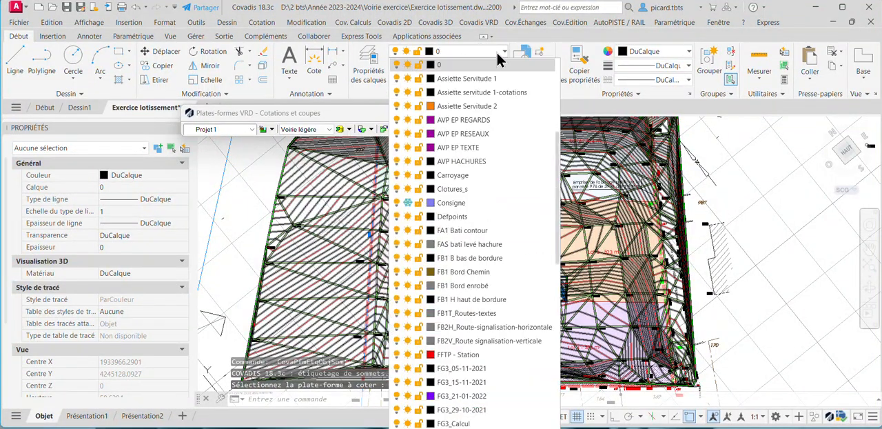
{"action": "scroll", "coordinate": [468, 216], "scroll_direction": "down", "scroll_amount": 2}
{"action": "scroll", "coordinate": [460, 200], "scroll_direction": "down", "scroll_amount": 4}
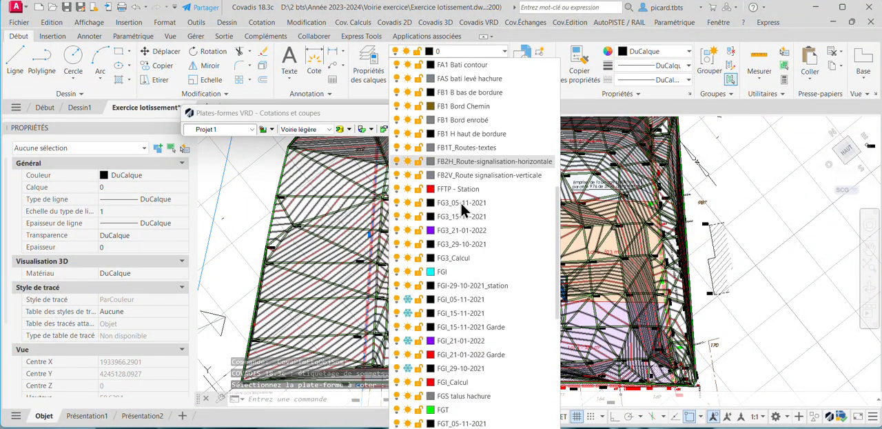
{"action": "scroll", "coordinate": [471, 220], "scroll_direction": "down", "scroll_amount": 8}
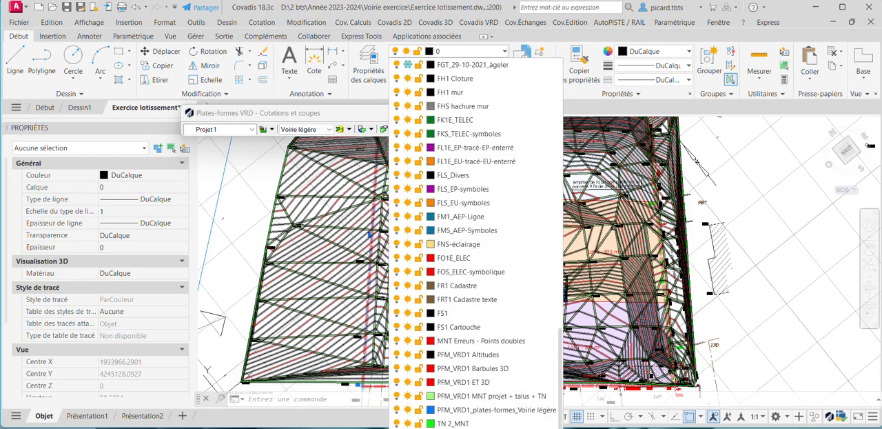
{"action": "left_click", "coordinate": [615, 342]}
{"action": "middle_click_drag", "start_coordinate": [527, 271], "coordinate": [534, 349]}
{"action": "scroll", "coordinate": [541, 287], "scroll_direction": "down", "scroll_amount": 2}
{"action": "scroll", "coordinate": [508, 209], "scroll_direction": "up", "scroll_amount": 2}
{"action": "scroll", "coordinate": [525, 218], "scroll_direction": "up", "scroll_amount": 5}
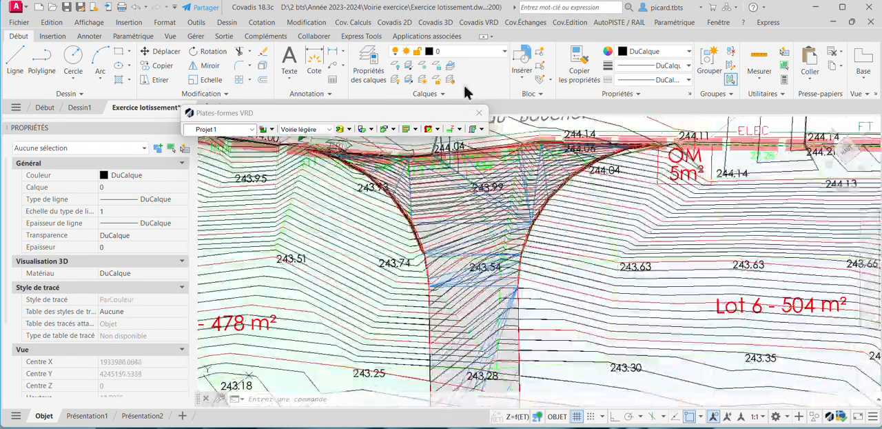
{"action": "left_click", "coordinate": [459, 129]}
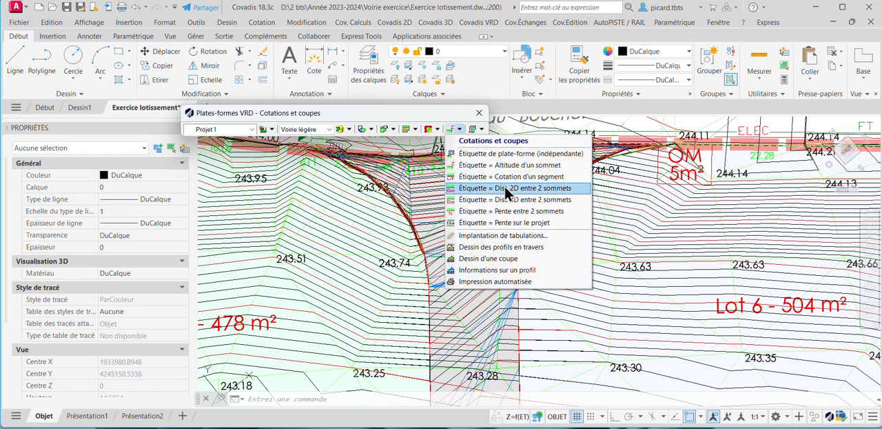
{"action": "left_click", "coordinate": [523, 187]}
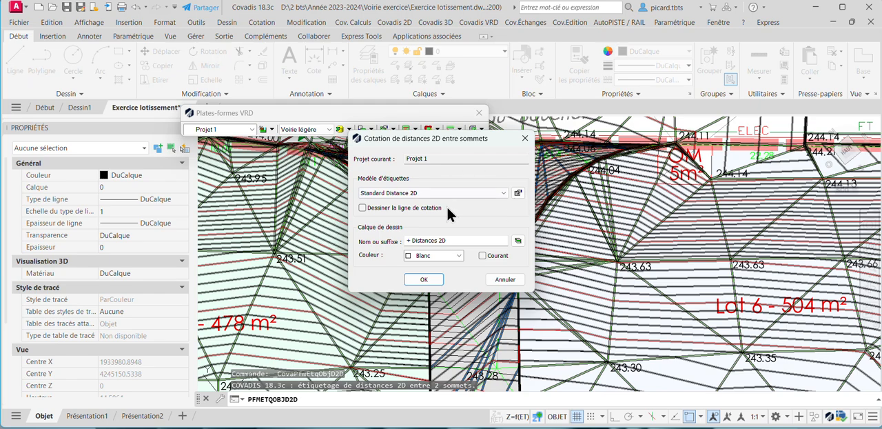
{"action": "left_click", "coordinate": [424, 279]}
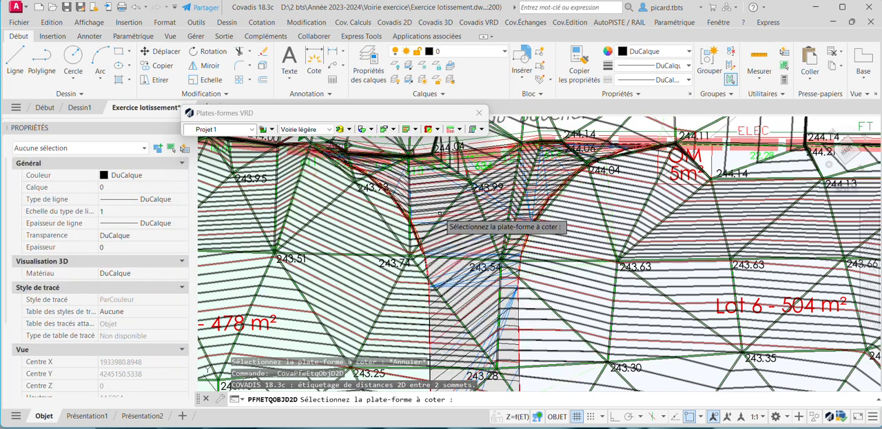
{"action": "scroll", "coordinate": [455, 238], "scroll_direction": "down", "scroll_amount": 4}
{"action": "scroll", "coordinate": [458, 227], "scroll_direction": "up", "scroll_amount": 6}
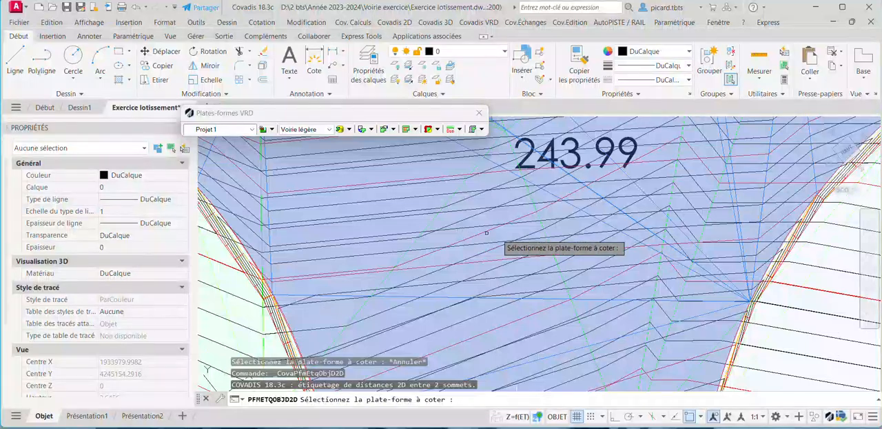
{"action": "scroll", "coordinate": [496, 238], "scroll_direction": "down", "scroll_amount": 5}
{"action": "key", "text": "Escape"}
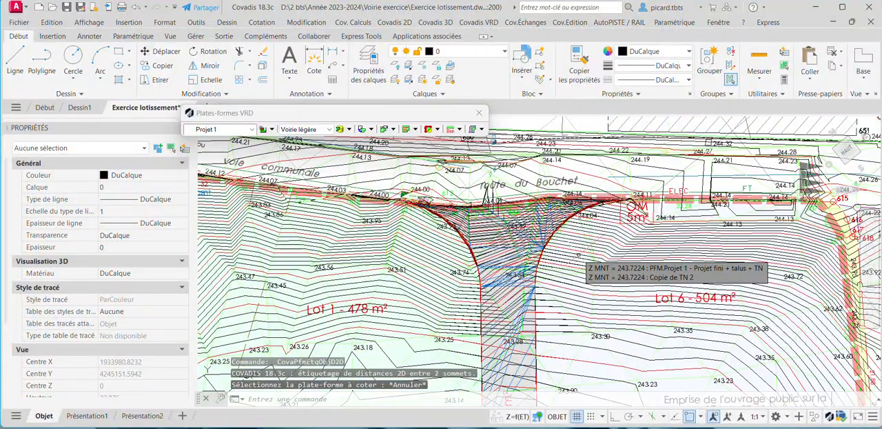
Regenerate the drawing and freeze the terrain model layers PFM_VRD1 MNT projet + talus + TN and TN 2_MNT.
{"action": "key", "text": "Return"}
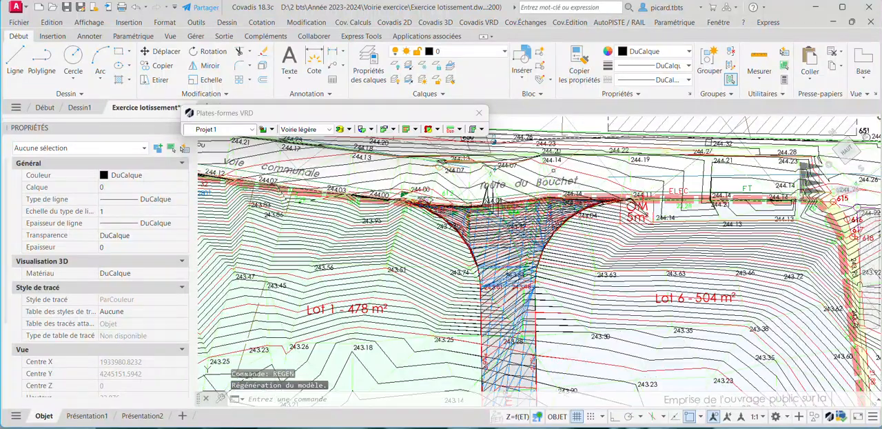
{"action": "left_click", "coordinate": [559, 165]}
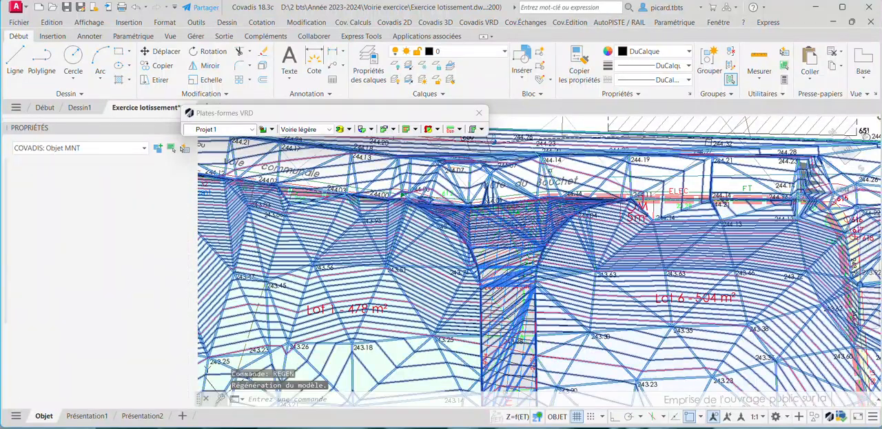
{"action": "left_click", "coordinate": [467, 52]}
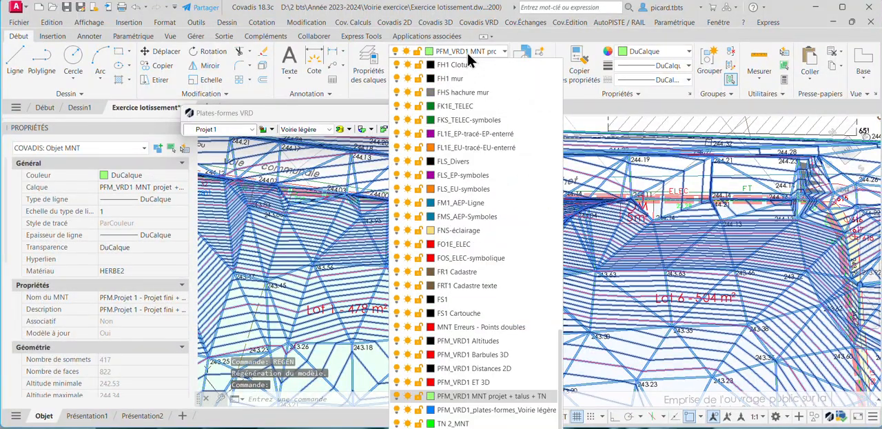
{"action": "left_click", "coordinate": [410, 396]}
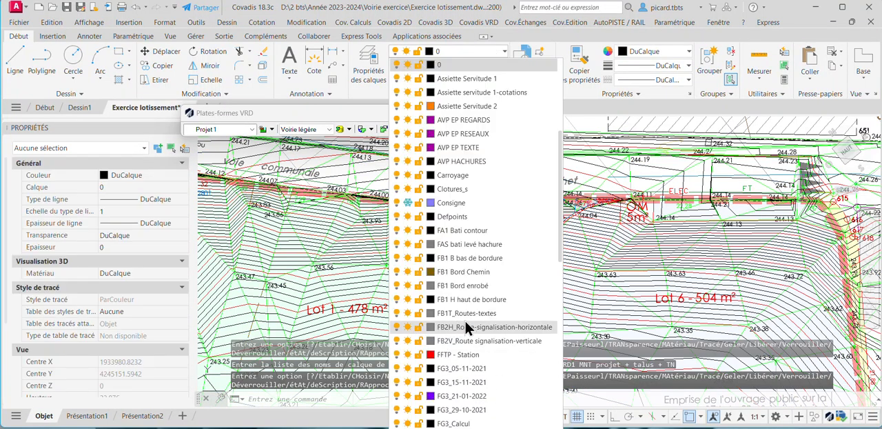
{"action": "key", "text": "Escape"}
{"action": "left_click", "coordinate": [550, 170]}
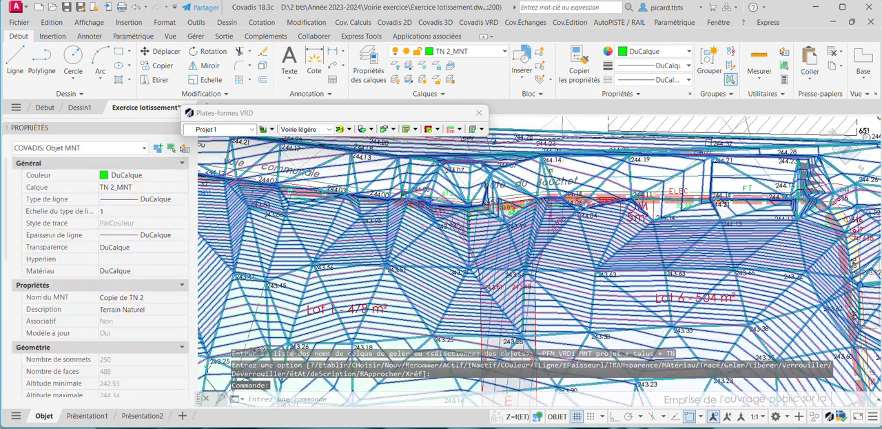
{"action": "left_click", "coordinate": [480, 55]}
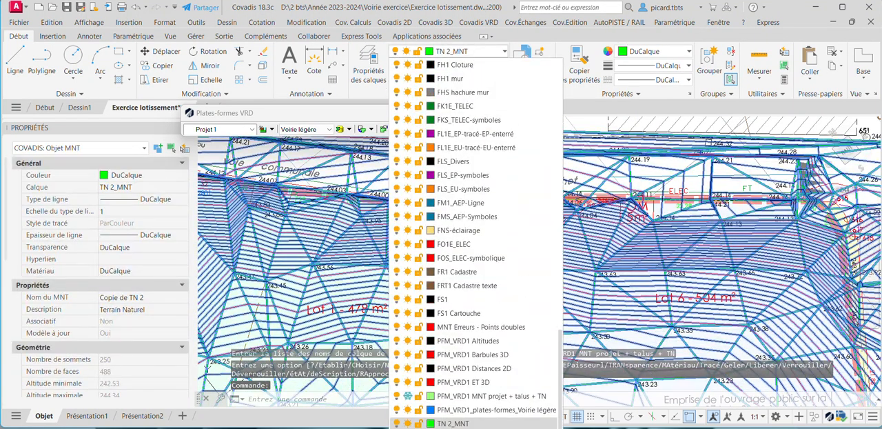
{"action": "left_click", "coordinate": [407, 423]}
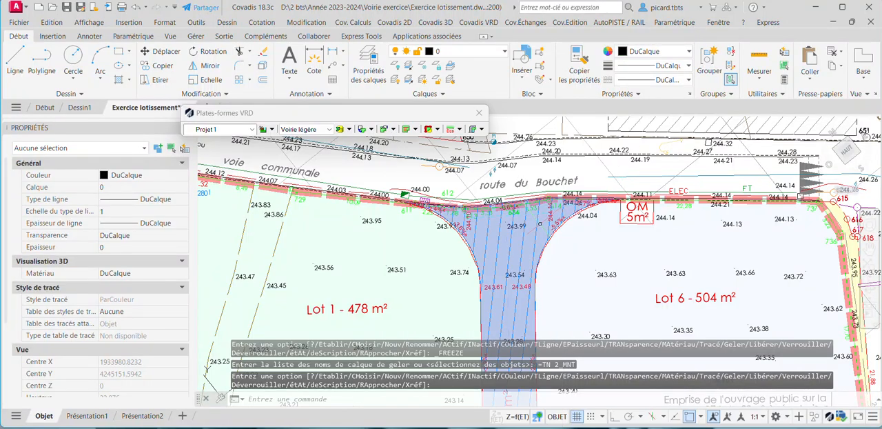
Label the altitude of the turning area's upper corner vertex beside Lot 5, using the Standard Altitude model on the + Altitudes layer.
{"action": "scroll", "coordinate": [558, 214], "scroll_direction": "down", "scroll_amount": 4}
{"action": "scroll", "coordinate": [558, 214], "scroll_direction": "up", "scroll_amount": 4}
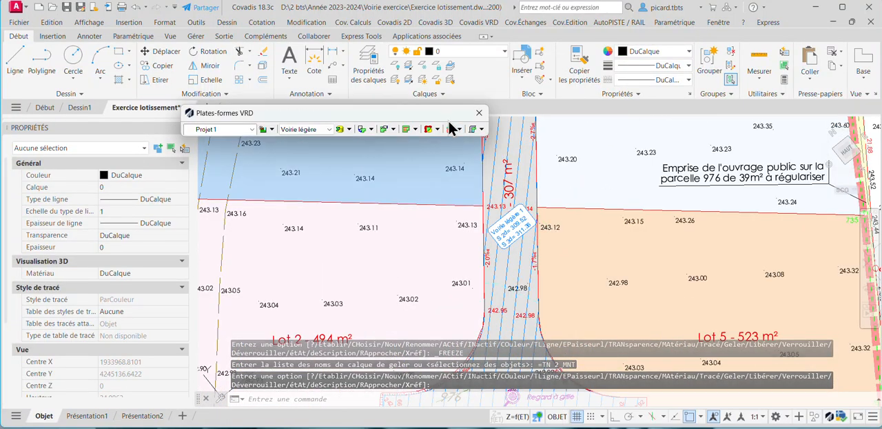
{"action": "left_click", "coordinate": [460, 131]}
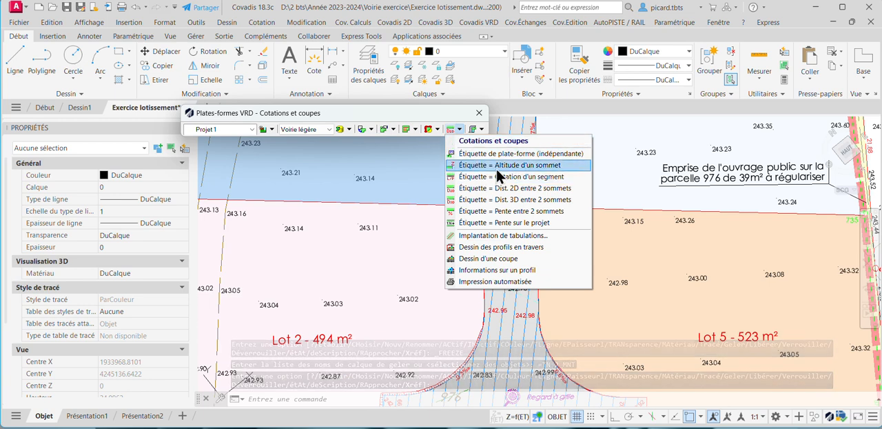
{"action": "left_click", "coordinate": [495, 166]}
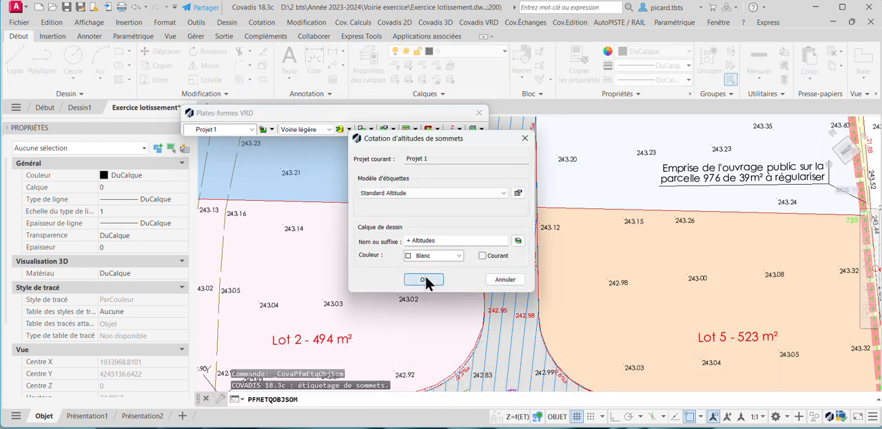
{"action": "left_click", "coordinate": [425, 277]}
{"action": "left_click", "coordinate": [512, 228]}
{"action": "scroll", "coordinate": [522, 222], "scroll_direction": "down", "scroll_amount": 2}
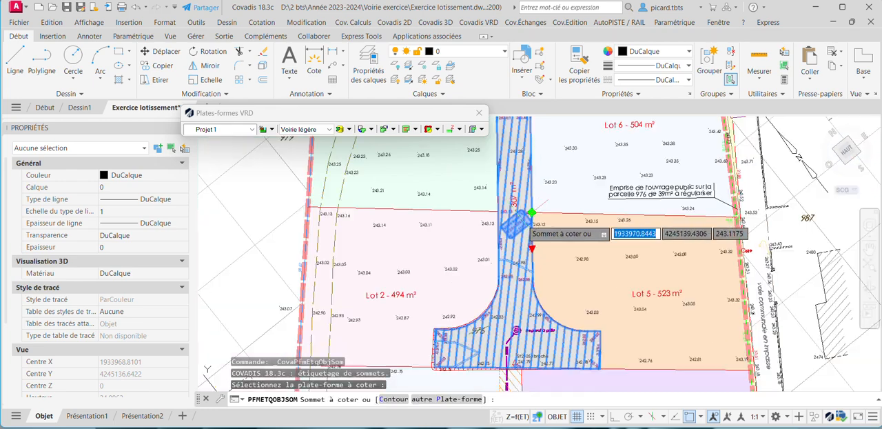
{"action": "scroll", "coordinate": [598, 365], "scroll_direction": "up", "scroll_amount": 3}
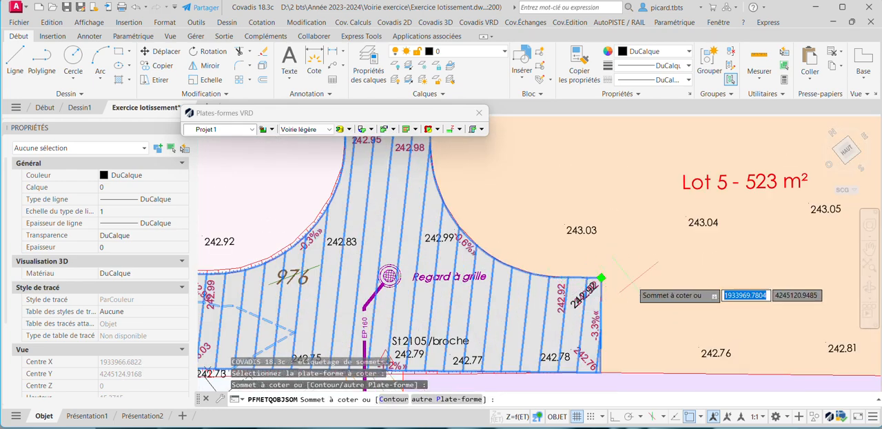
{"action": "scroll", "coordinate": [589, 288], "scroll_direction": "up", "scroll_amount": 3}
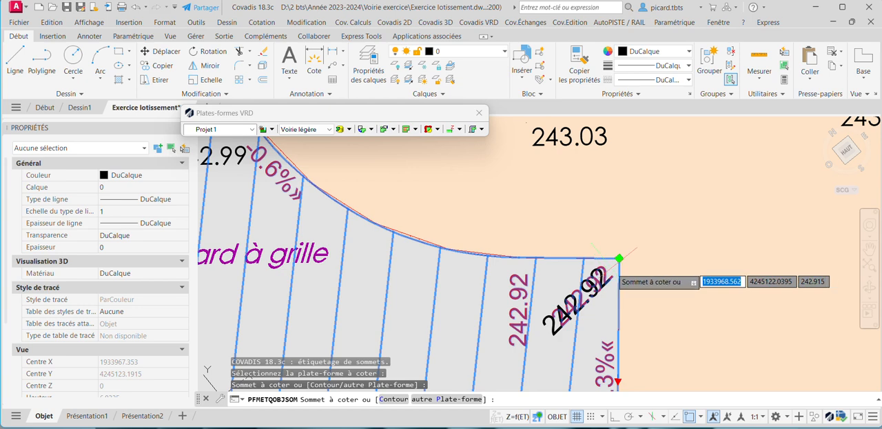
{"action": "middle_click_drag", "start_coordinate": [622, 306], "coordinate": [609, 248]}
{"action": "key", "text": "Return"}
Move the new altitude label outside the platform, horizontally beside the turning area's corner in Lot 5.
{"action": "left_click", "coordinate": [587, 225]}
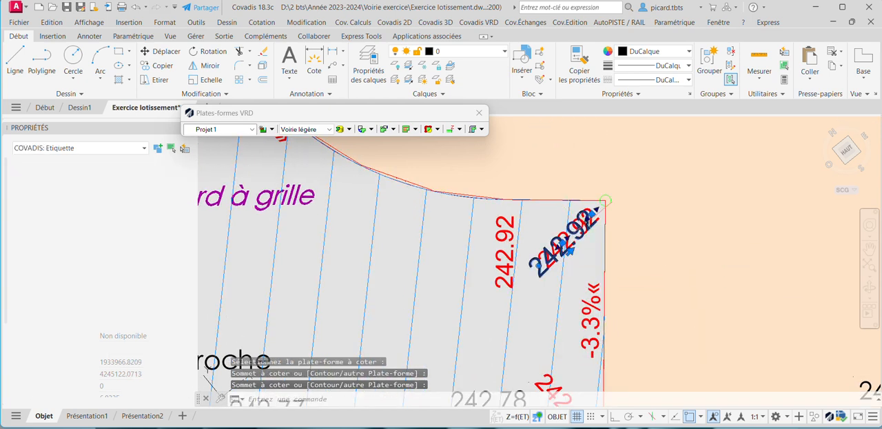
{"action": "left_click", "coordinate": [569, 247]}
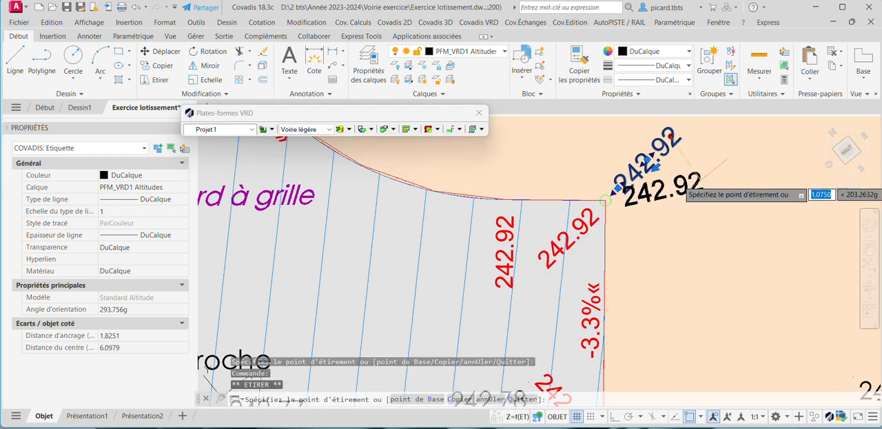
{"action": "left_click", "coordinate": [679, 197]}
{"action": "scroll", "coordinate": [669, 183], "scroll_direction": "down", "scroll_amount": 3}
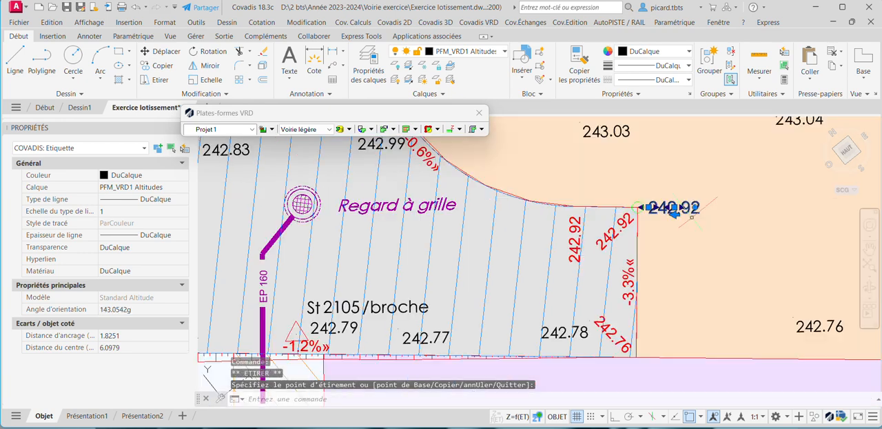
{"action": "scroll", "coordinate": [668, 181], "scroll_direction": "up", "scroll_amount": 2}
{"action": "left_click", "coordinate": [648, 211]}
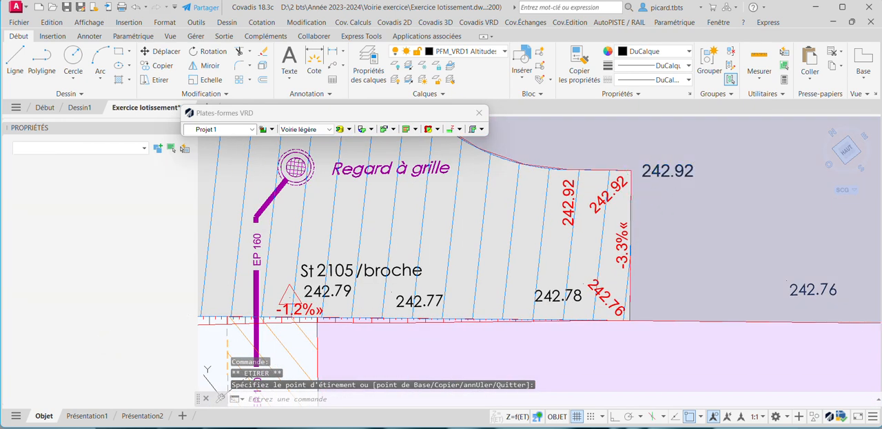
{"action": "key", "text": "Escape"}
Label the 2D distance between the two corners of the turning area's Lot 5 end, using Standard Distance 2D on the + Distances 2D layer.
{"action": "left_click", "coordinate": [627, 224]}
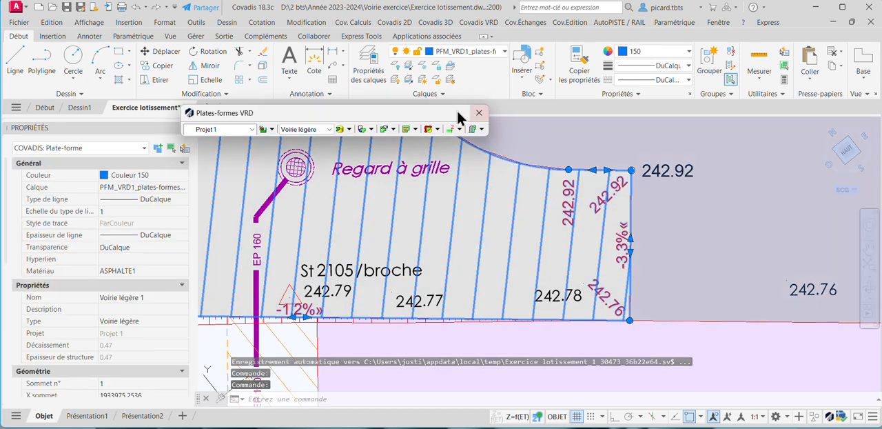
{"action": "left_click", "coordinate": [460, 130]}
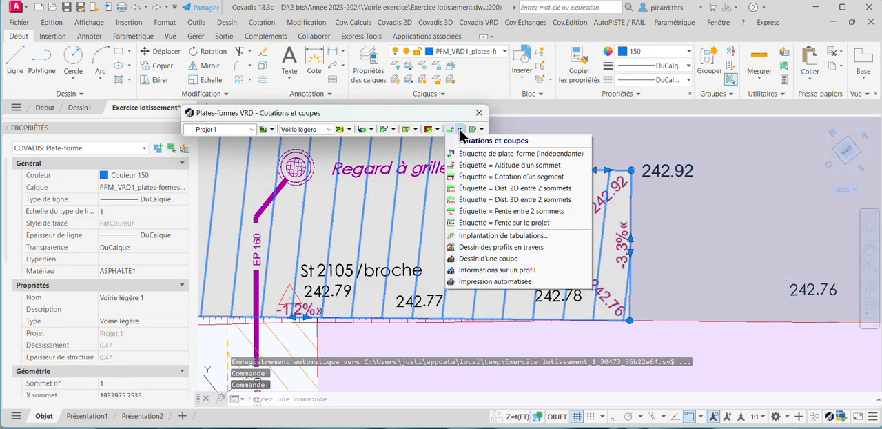
{"action": "left_click", "coordinate": [526, 187]}
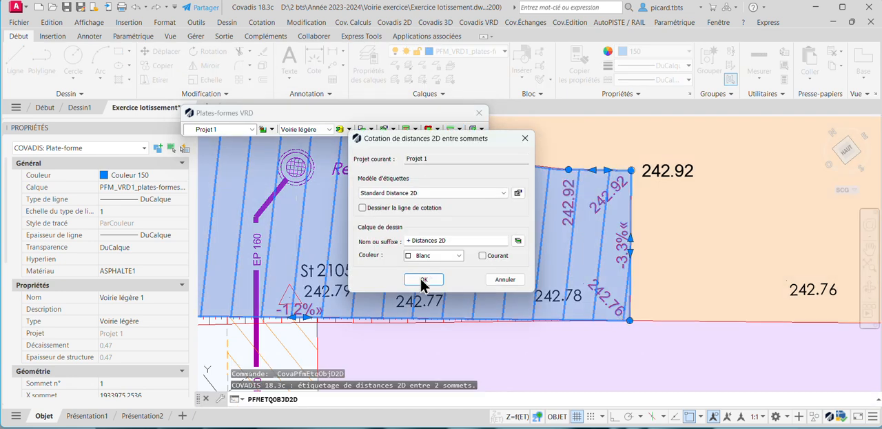
{"action": "left_click", "coordinate": [422, 279]}
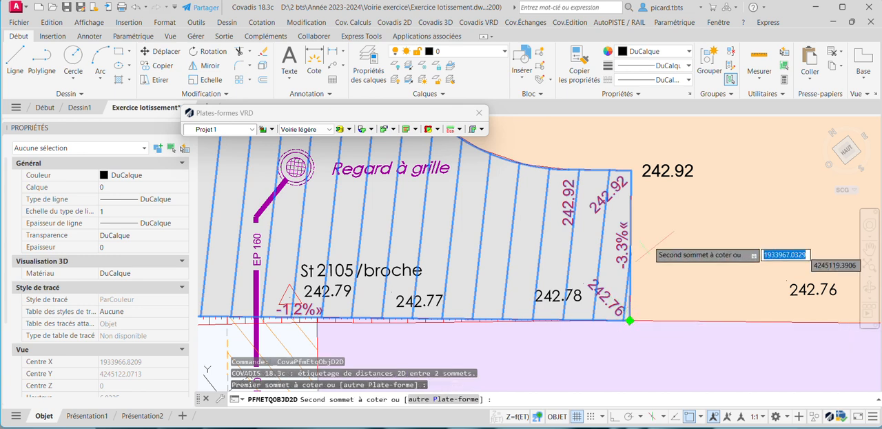
{"action": "left_click", "coordinate": [629, 170]}
{"action": "scroll", "coordinate": [596, 259], "scroll_direction": "up", "scroll_amount": 4}
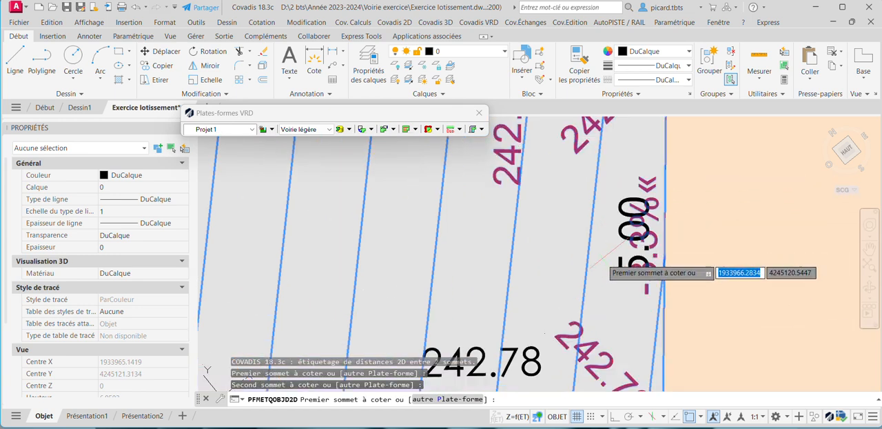
{"action": "left_click", "coordinate": [591, 265]}
{"action": "scroll", "coordinate": [578, 207], "scroll_direction": "down", "scroll_amount": 4}
{"action": "key", "text": "Escape"}
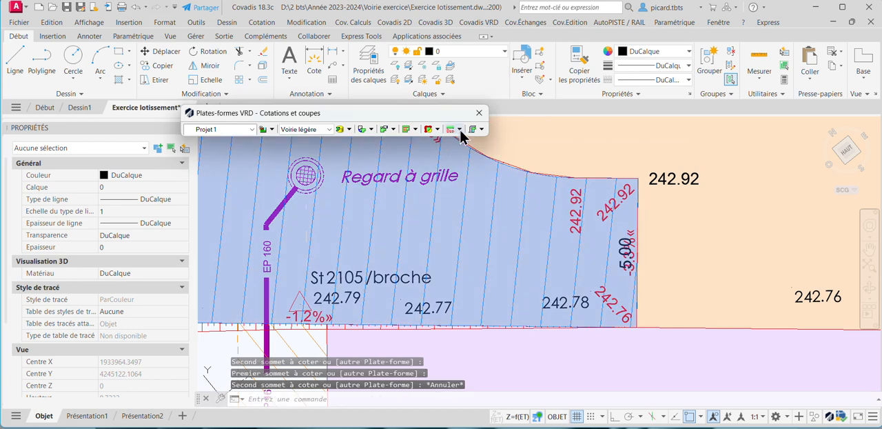
Label the slope from the turning area's lower Lot 5-side corner to the start of the Lot 2-side curve, using Standard Pente on + Pentes.
{"action": "left_click", "coordinate": [459, 130]}
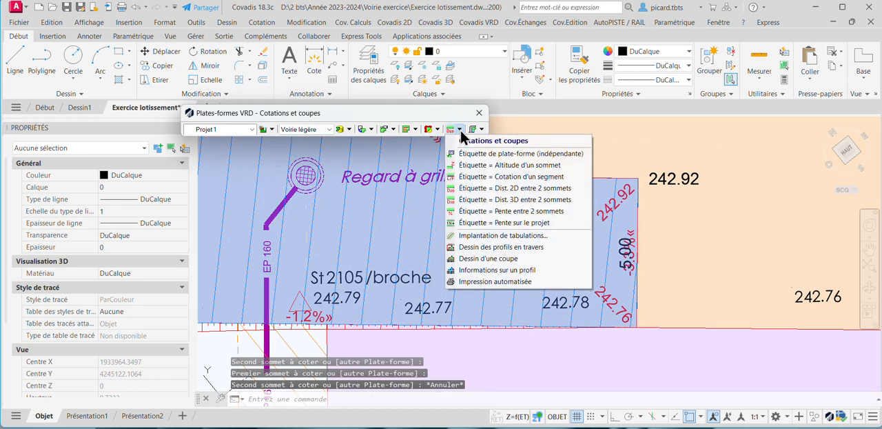
{"action": "left_click", "coordinate": [506, 212]}
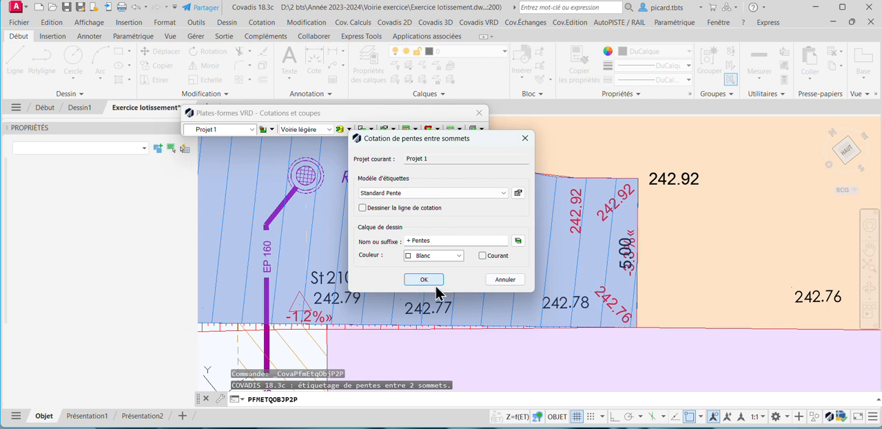
{"action": "left_click", "coordinate": [423, 279]}
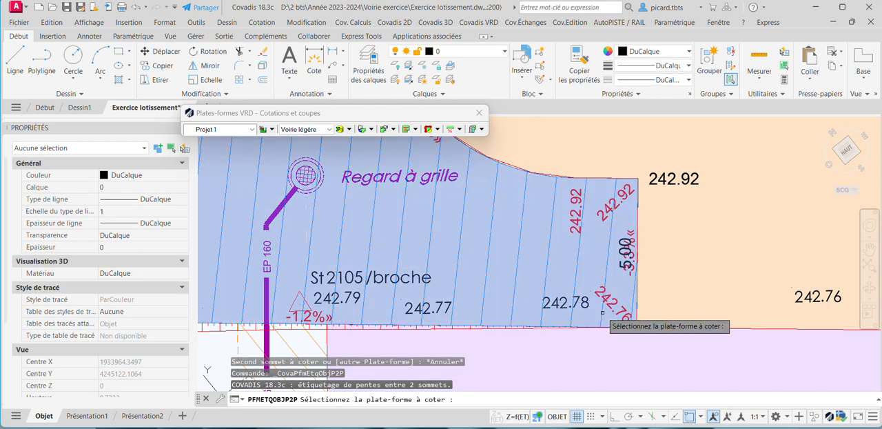
{"action": "left_click", "coordinate": [602, 312]}
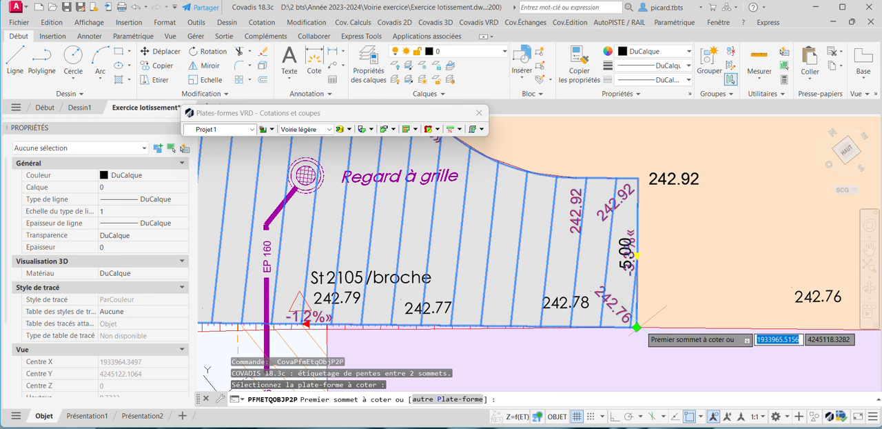
{"action": "left_click", "coordinate": [636, 327]}
{"action": "scroll", "coordinate": [636, 327], "scroll_direction": "down", "scroll_amount": 3}
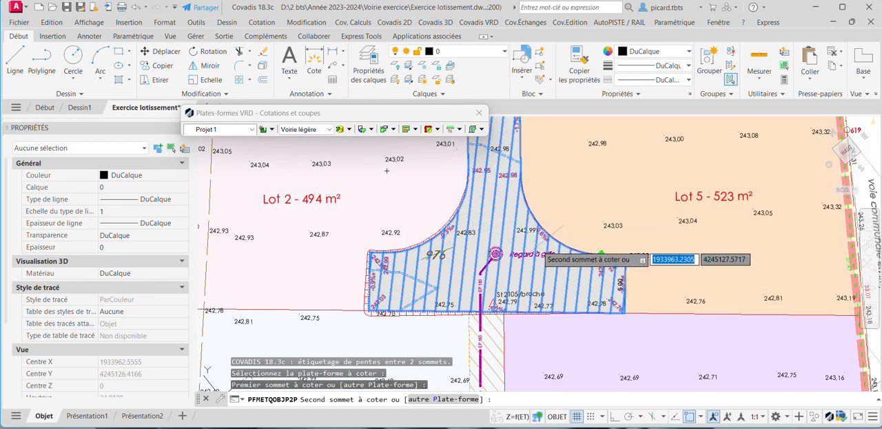
{"action": "left_click", "coordinate": [468, 169]}
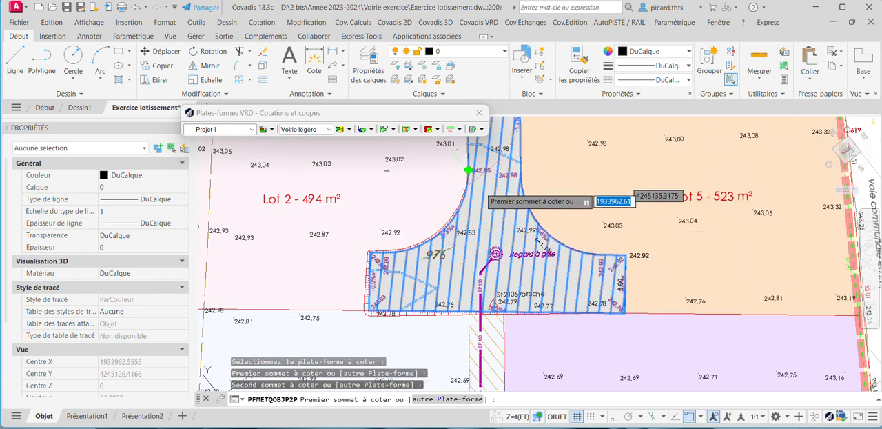
{"action": "scroll", "coordinate": [543, 248], "scroll_direction": "up", "scroll_amount": 4}
{"action": "scroll", "coordinate": [534, 252], "scroll_direction": "down", "scroll_amount": 4}
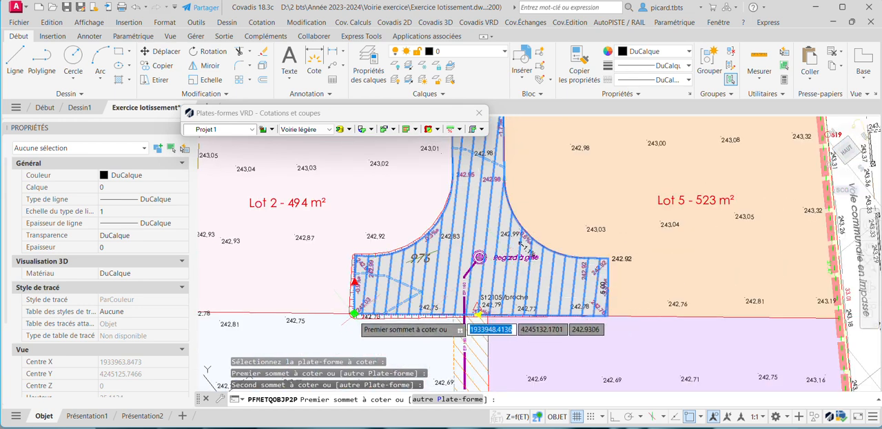
End the slope labelling and freeze the road platform's layer, PFM_VRD1_plates-formes_Voirie légère.
{"action": "scroll", "coordinate": [441, 238], "scroll_direction": "up", "scroll_amount": 2}
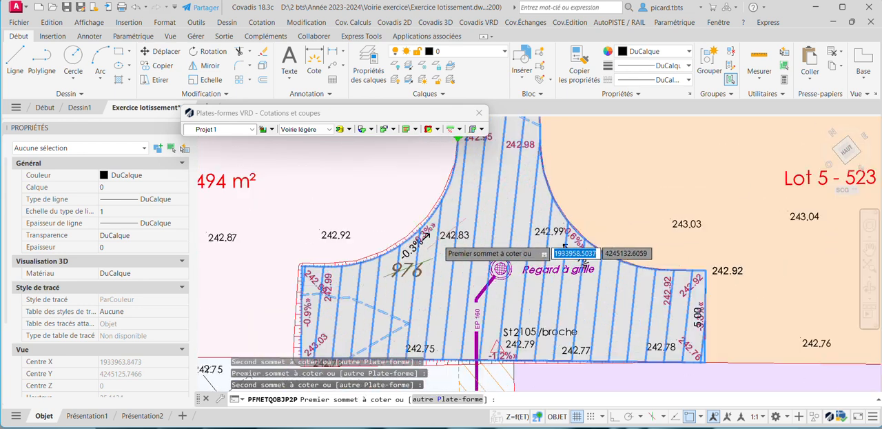
{"action": "scroll", "coordinate": [490, 216], "scroll_direction": "up", "scroll_amount": 2}
{"action": "key", "text": "Escape"}
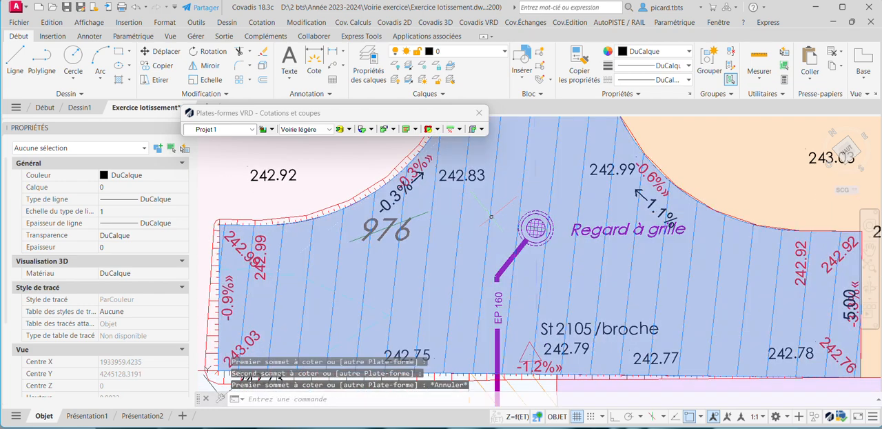
{"action": "left_click", "coordinate": [490, 215]}
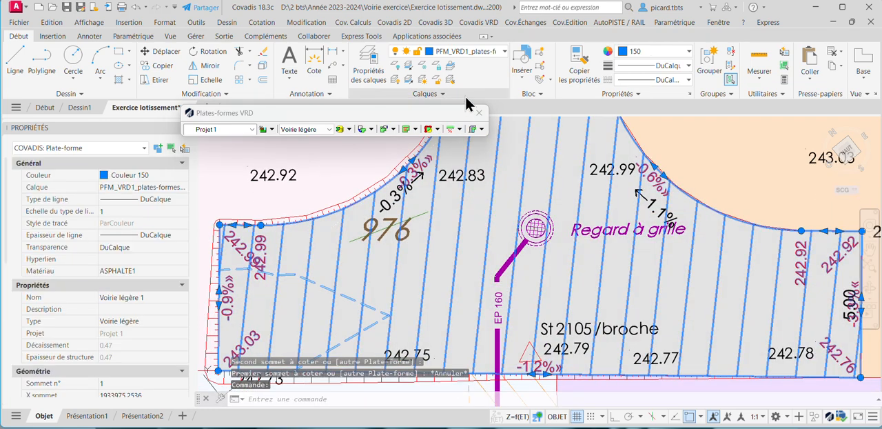
{"action": "left_click", "coordinate": [476, 52]}
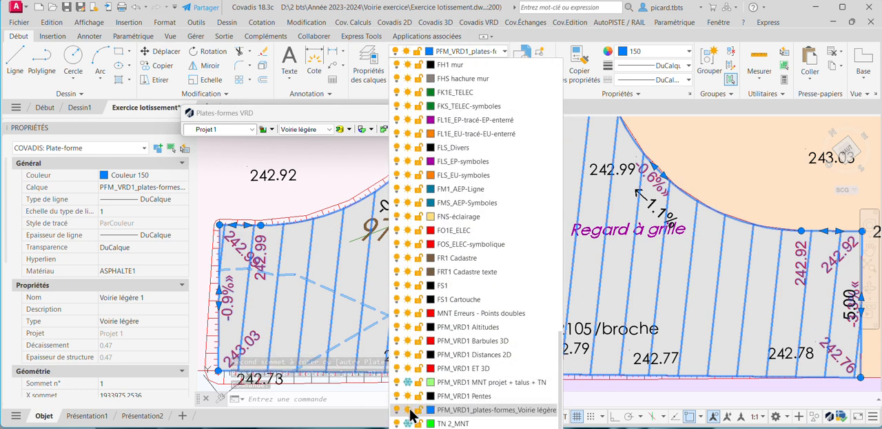
{"action": "left_click", "coordinate": [410, 409]}
{"action": "left_click", "coordinate": [649, 260]}
{"action": "scroll", "coordinate": [649, 260], "scroll_direction": "down", "scroll_amount": 2}
{"action": "middle_click_drag", "start_coordinate": [650, 247], "coordinate": [585, 267]}
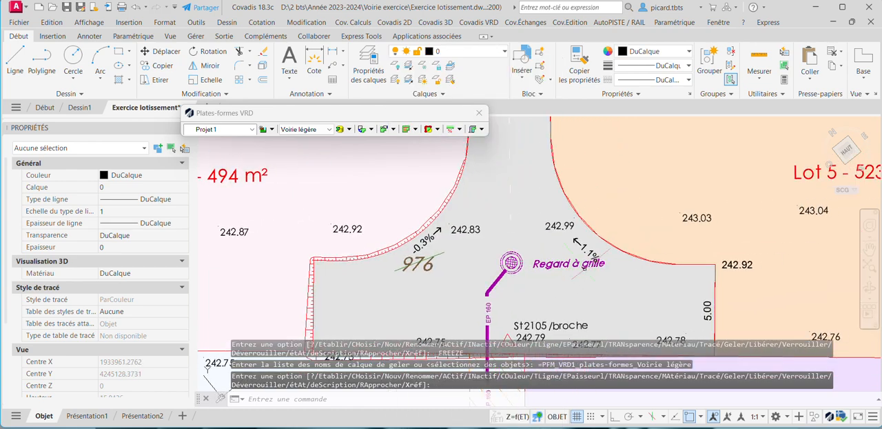
{"action": "scroll", "coordinate": [583, 267], "scroll_direction": "down", "scroll_amount": 2}
{"action": "scroll", "coordinate": [624, 252], "scroll_direction": "up", "scroll_amount": 2}
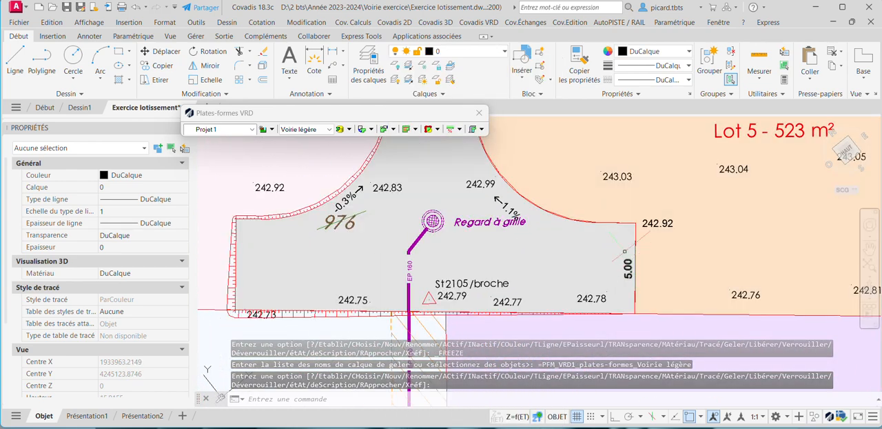
Freeze the layer of the surveyed spot altitude blocks, FG3_29-10-2021, identifying it from a point in Lot 5.
{"action": "key", "text": "Escape"}
{"action": "left_click", "coordinate": [602, 175]}
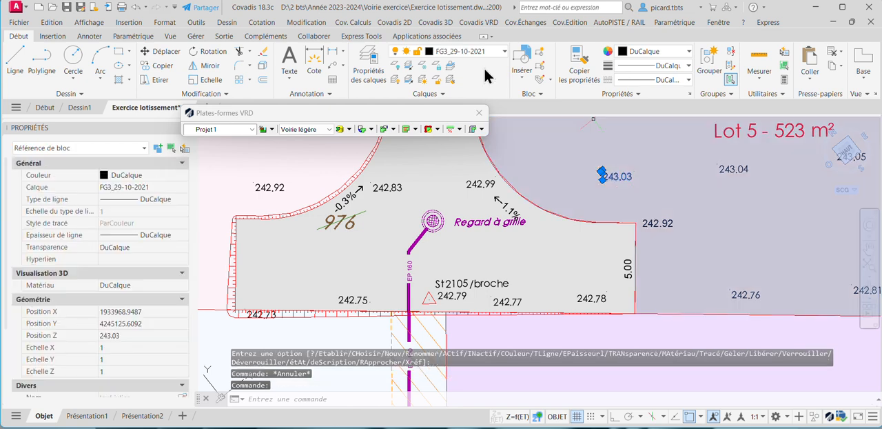
{"action": "left_click", "coordinate": [480, 53]}
{"action": "left_click", "coordinate": [408, 63]}
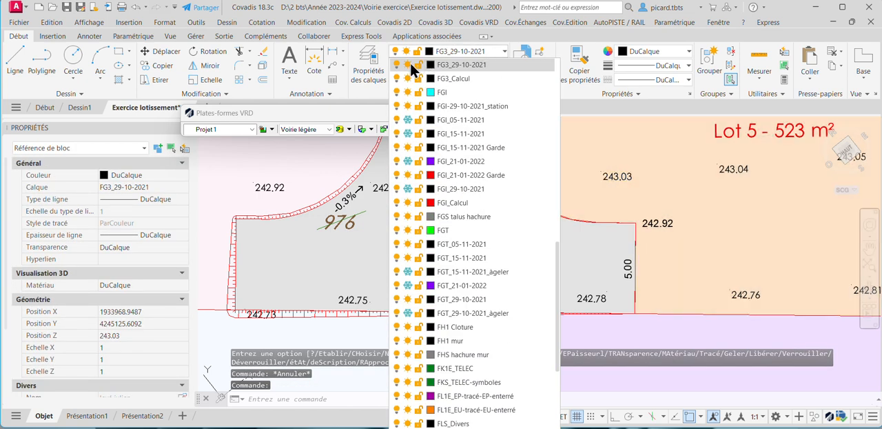
{"action": "left_click", "coordinate": [676, 192]}
{"action": "scroll", "coordinate": [683, 201], "scroll_direction": "down", "scroll_amount": 4}
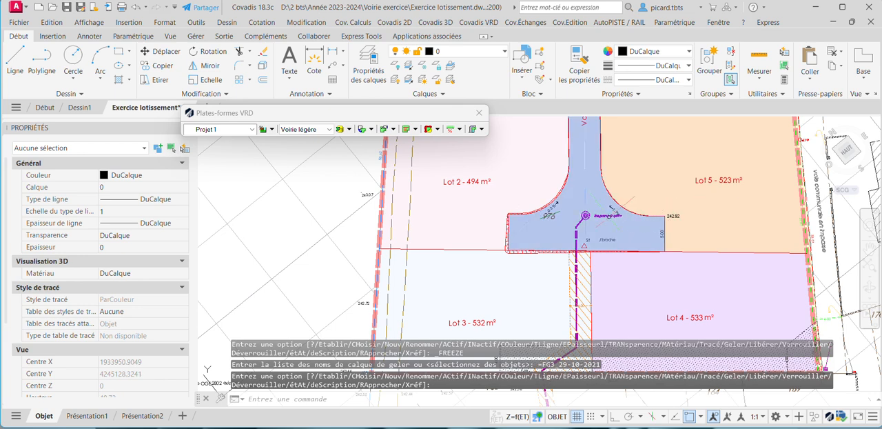
{"action": "scroll", "coordinate": [610, 212], "scroll_direction": "up", "scroll_amount": 4}
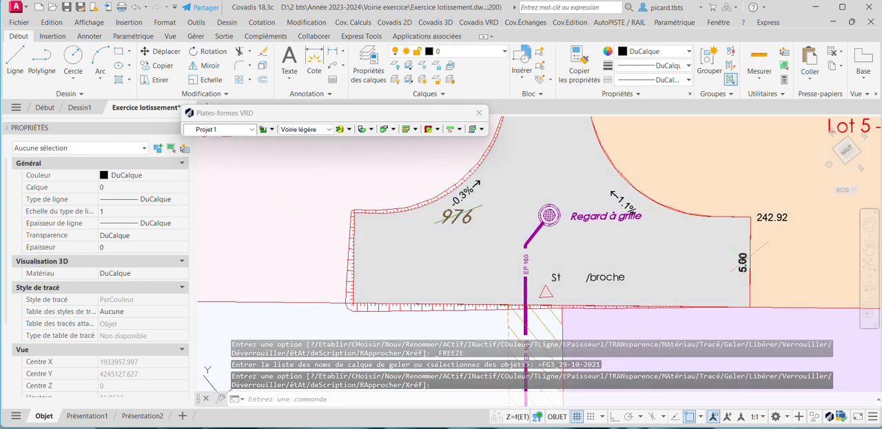
{"action": "middle_click_drag", "start_coordinate": [470, 193], "coordinate": [459, 227]}
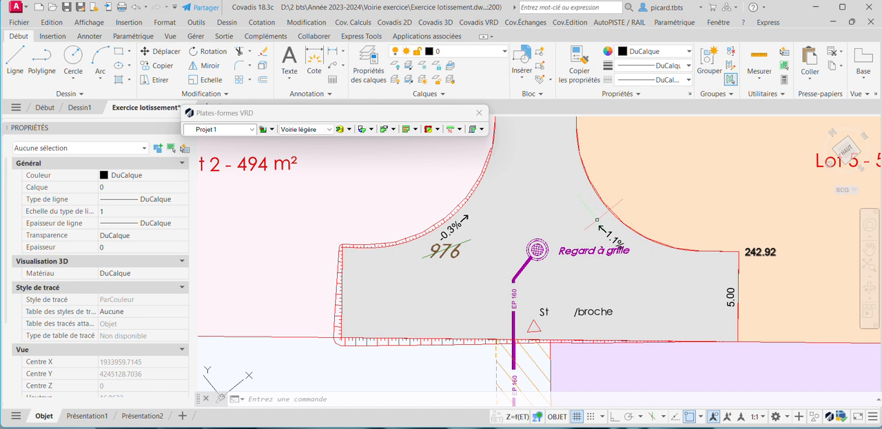
Toggle the automatic cut-and-fill writing option, Ecriture D/R automatique, for the VRD platform listings.
{"action": "left_click", "coordinate": [482, 129]}
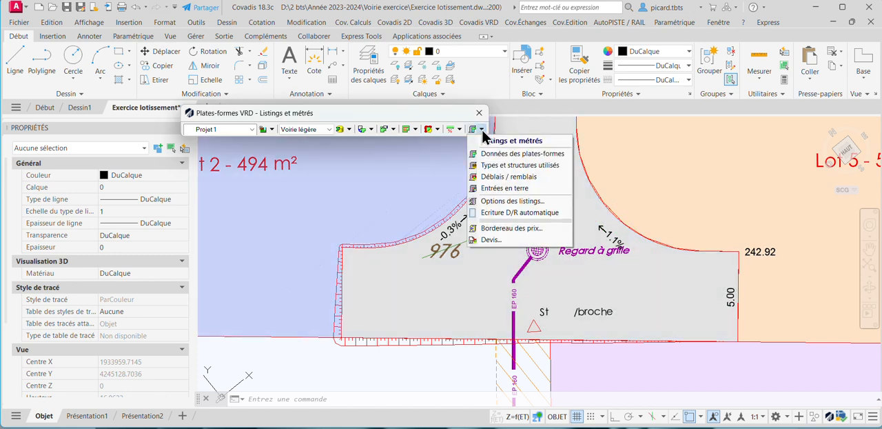
{"action": "left_click", "coordinate": [519, 213]}
{"action": "scroll", "coordinate": [599, 302], "scroll_direction": "down", "scroll_amount": 4}
{"action": "middle_click_drag", "start_coordinate": [599, 301], "coordinate": [601, 327]}
{"action": "middle_click_drag", "start_coordinate": [574, 208], "coordinate": [570, 310]}
{"action": "scroll", "coordinate": [571, 186], "scroll_direction": "up", "scroll_amount": 2}
{"action": "scroll", "coordinate": [567, 172], "scroll_direction": "up", "scroll_amount": 2}
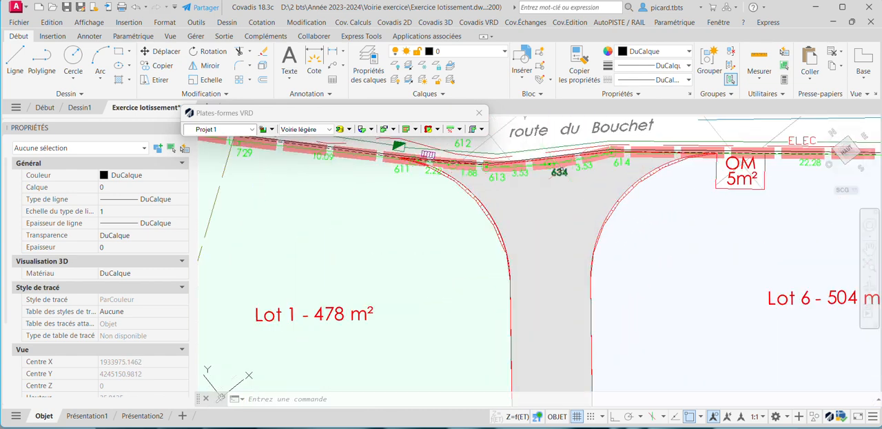